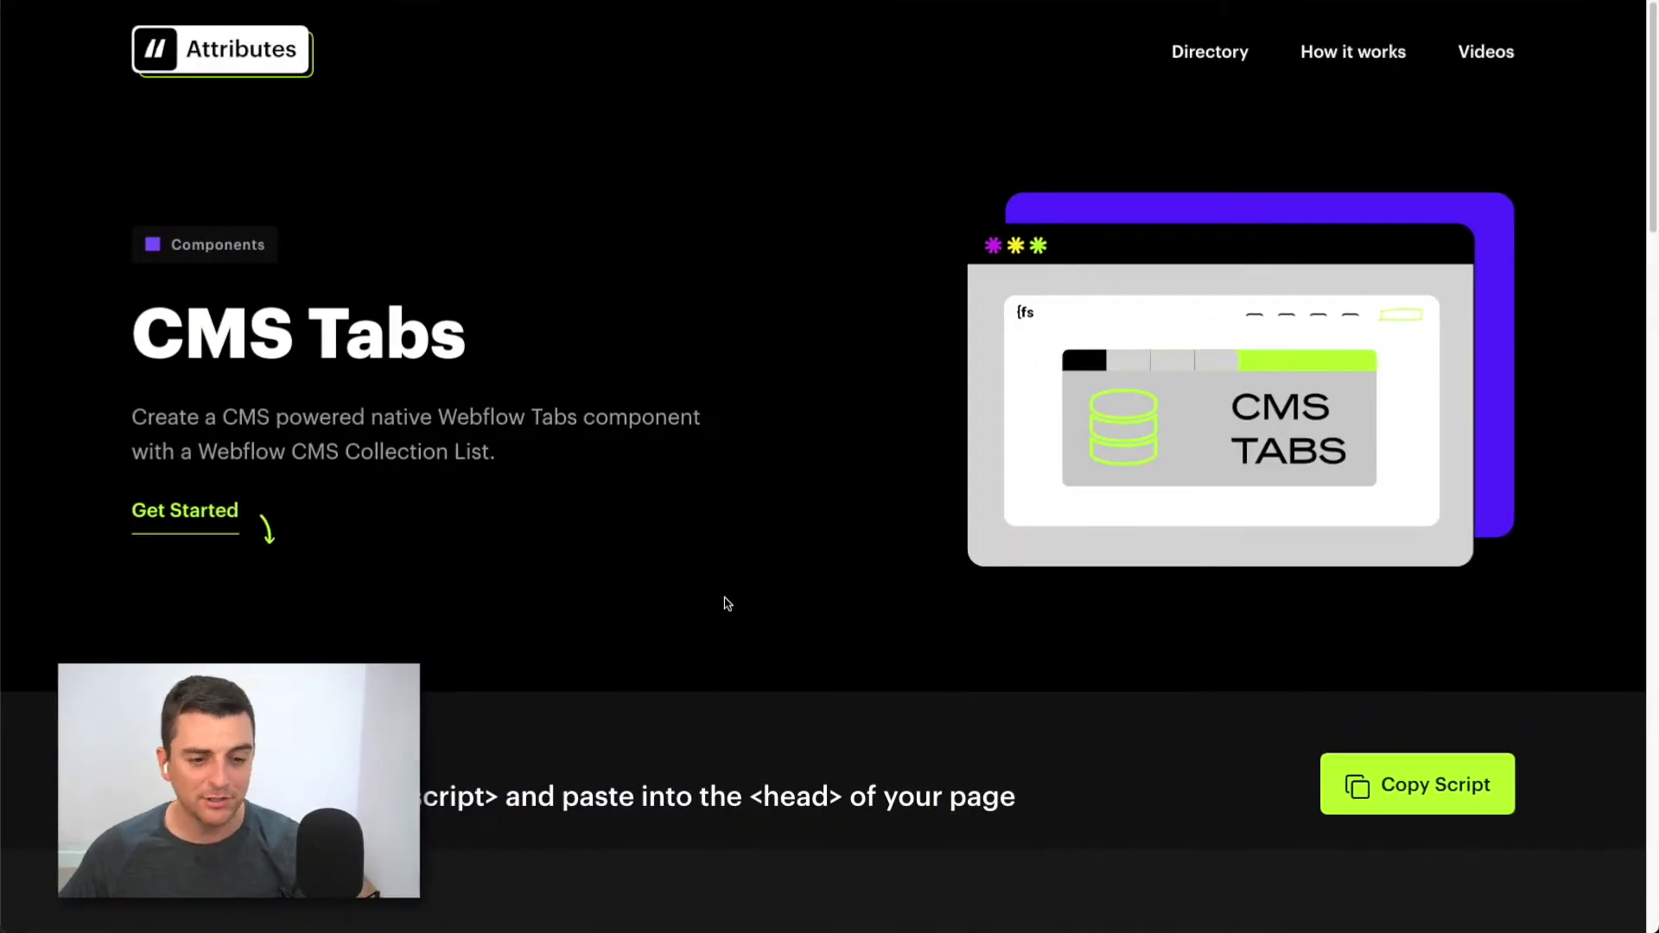
Copy the CMS Tabs script from Step #1 on the Finsweet Attributes page
scroll(546, 400, "down", 5)
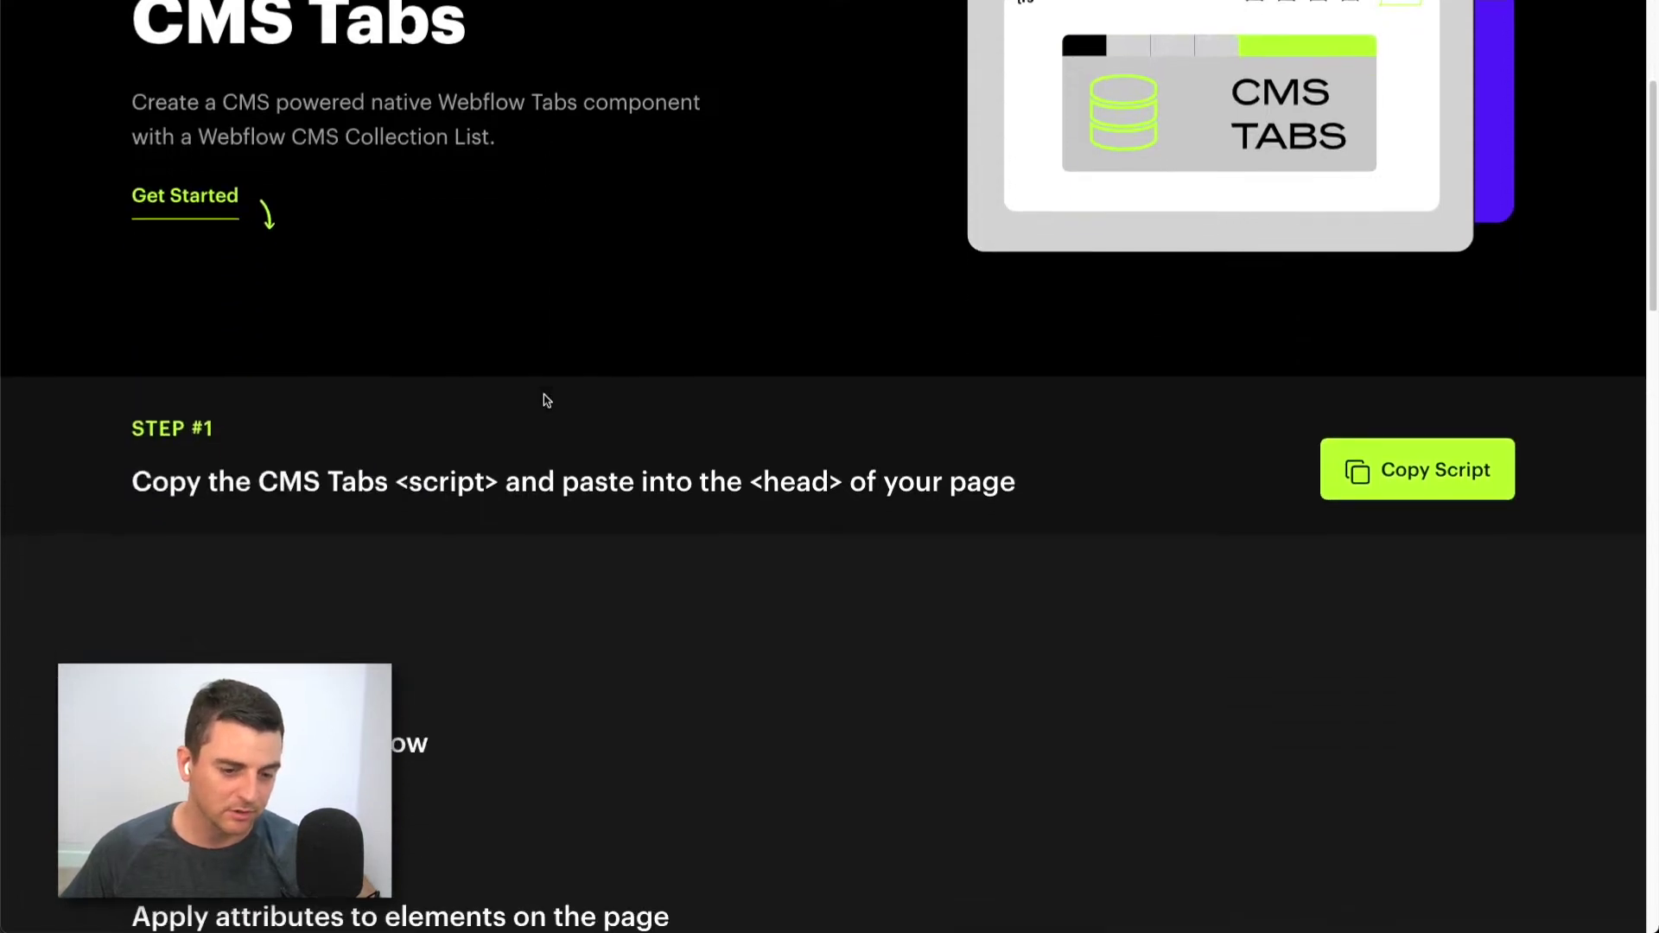
scroll(473, 393, "down", 1)
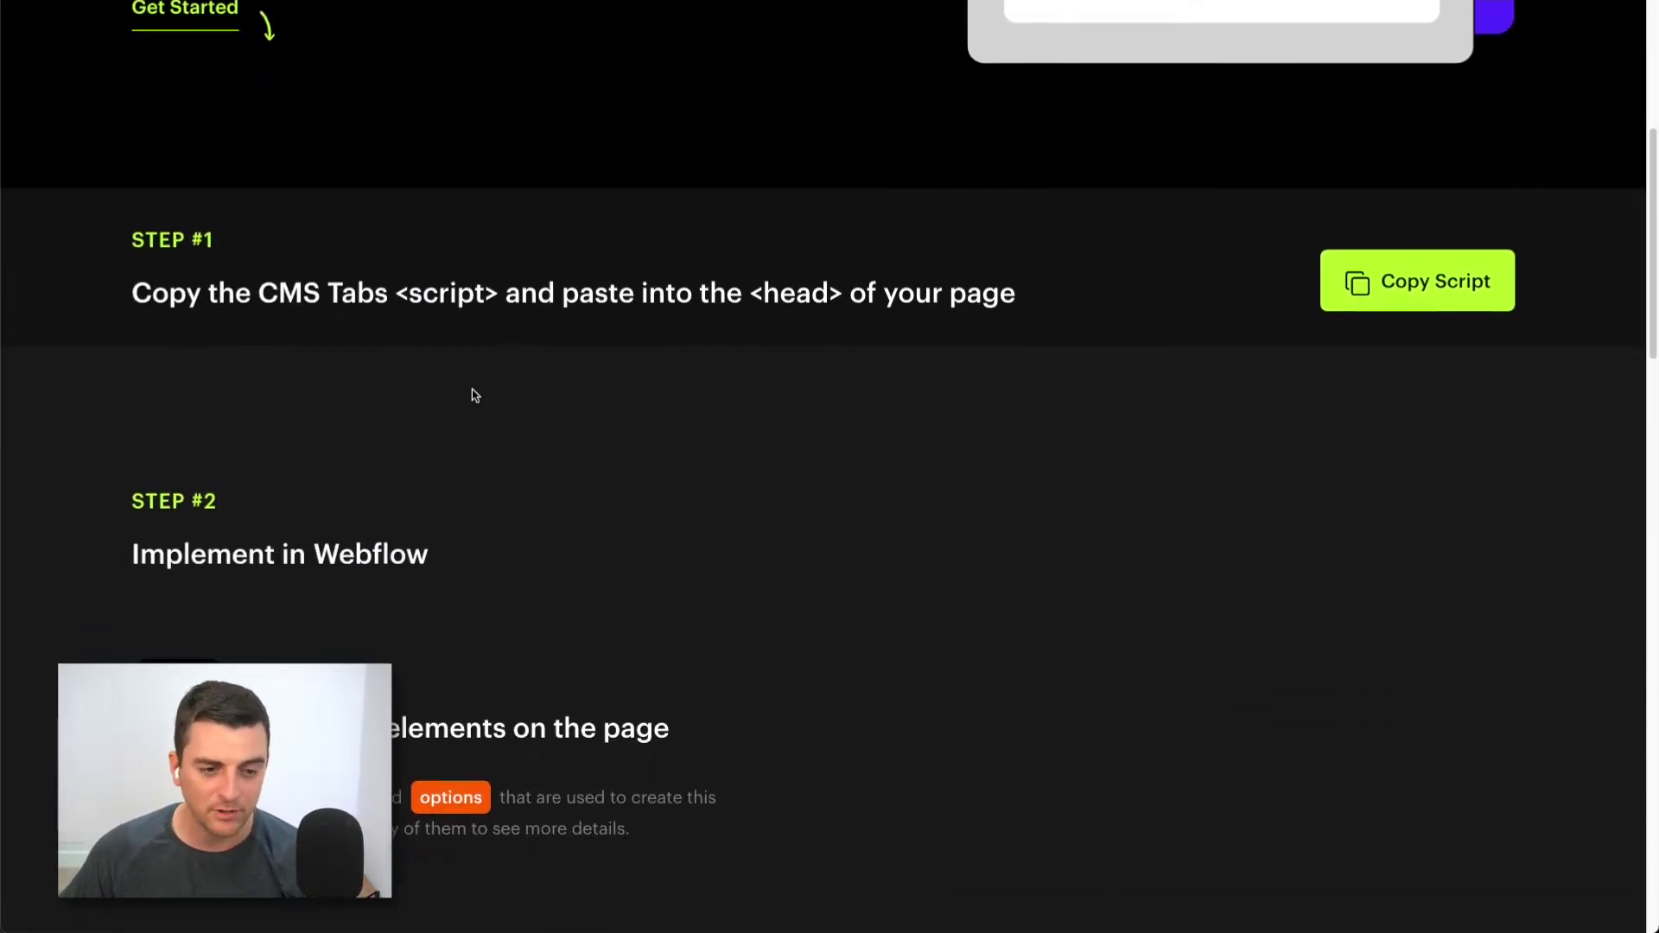
left_click(192, 250)
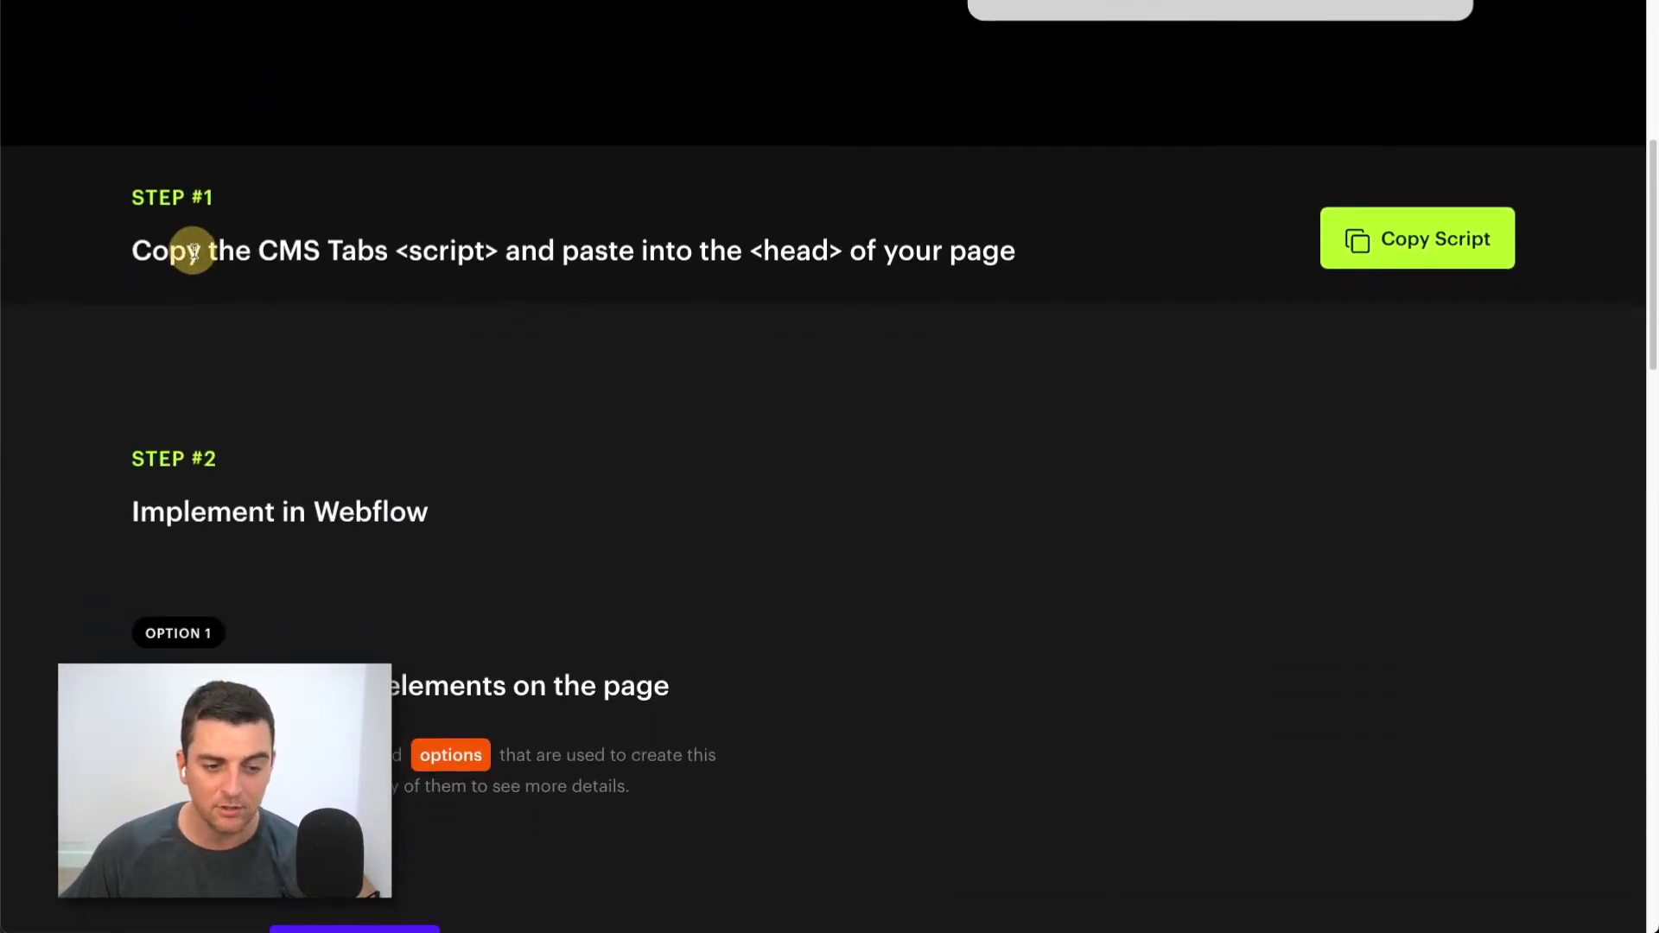
left_click(1384, 236)
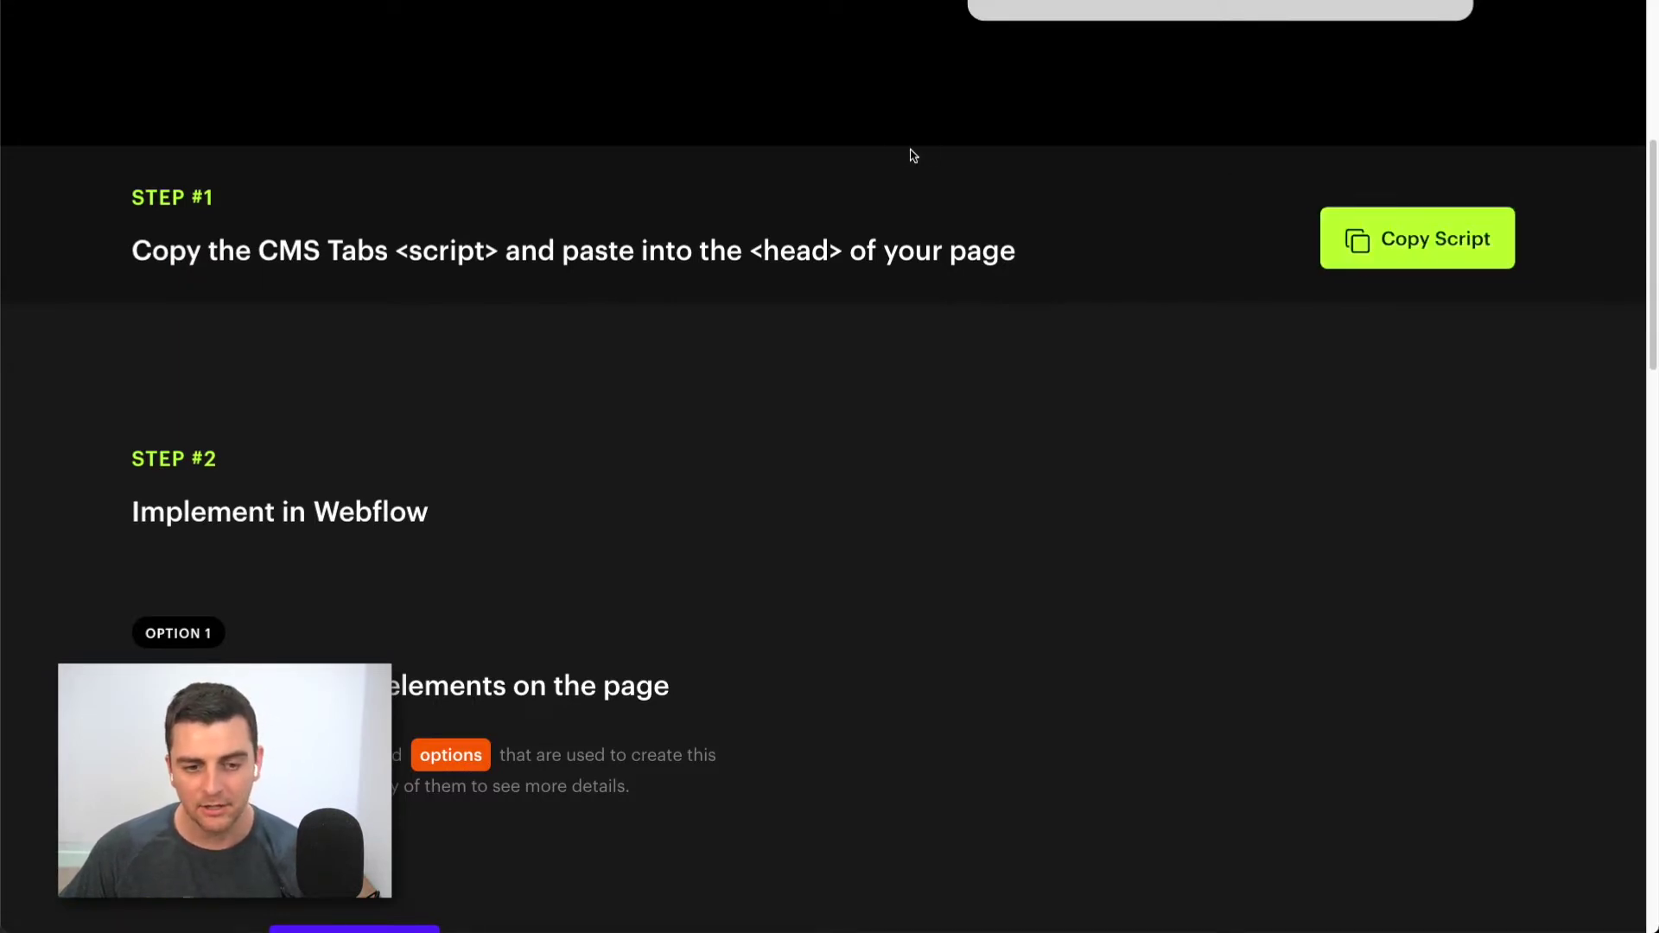
scroll(655, 147, "up", 6)
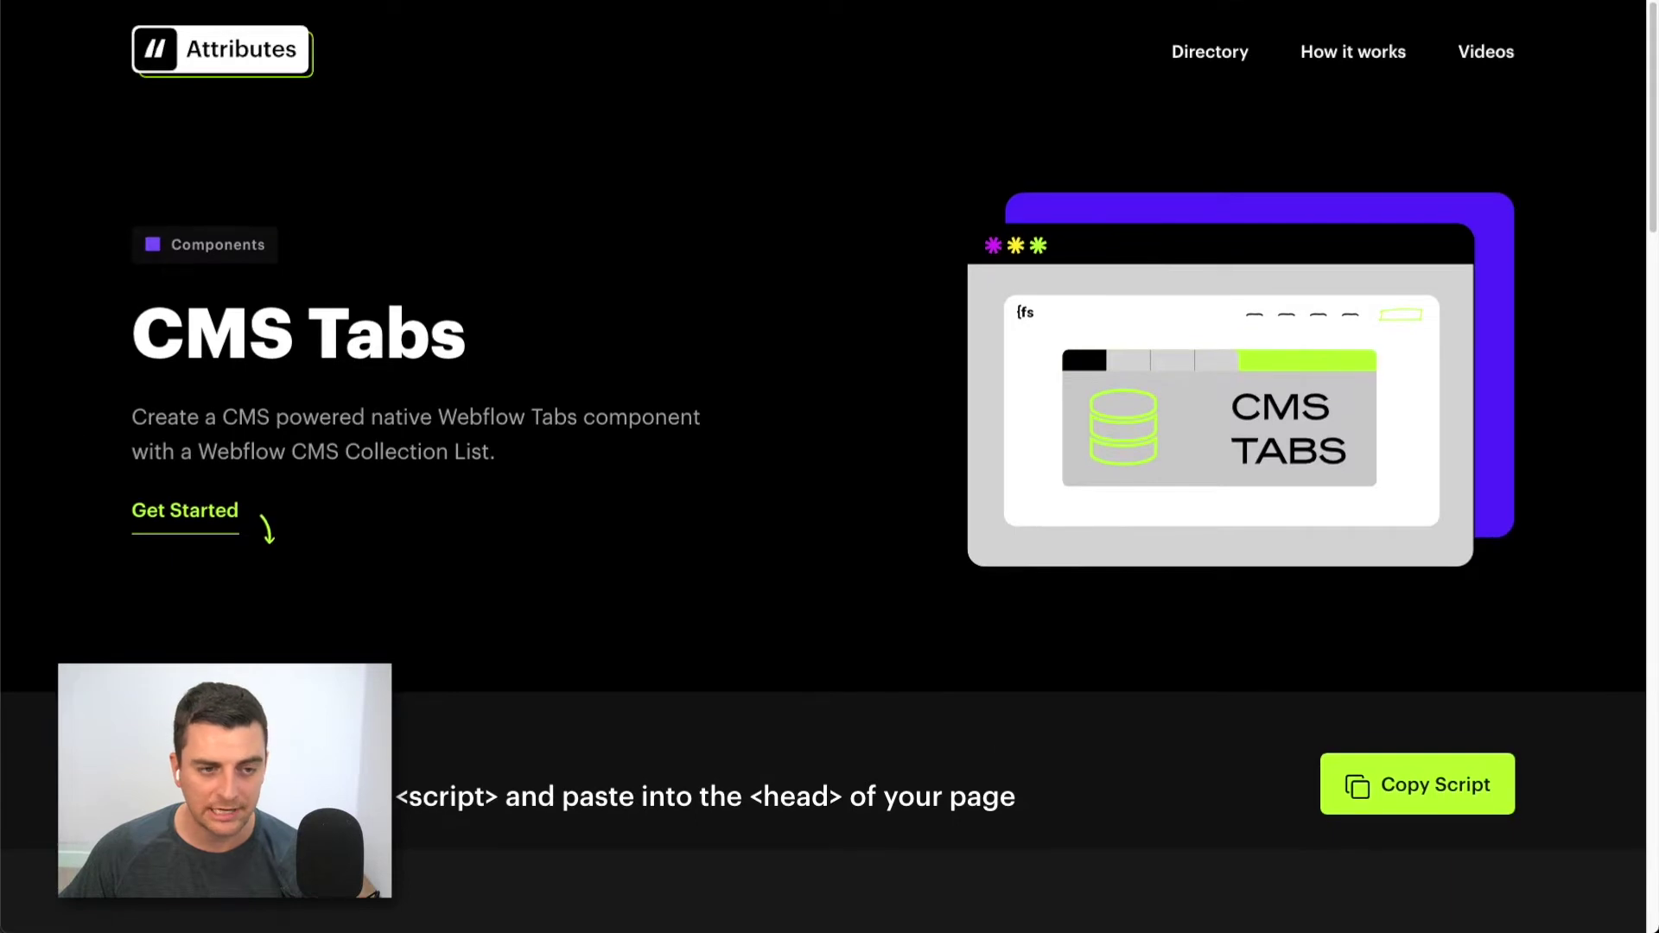
Paste the Finsweet CMS Tabs script into the CMS Tabs page's Inside <head> custom code and save
key("ctrl+Tab")
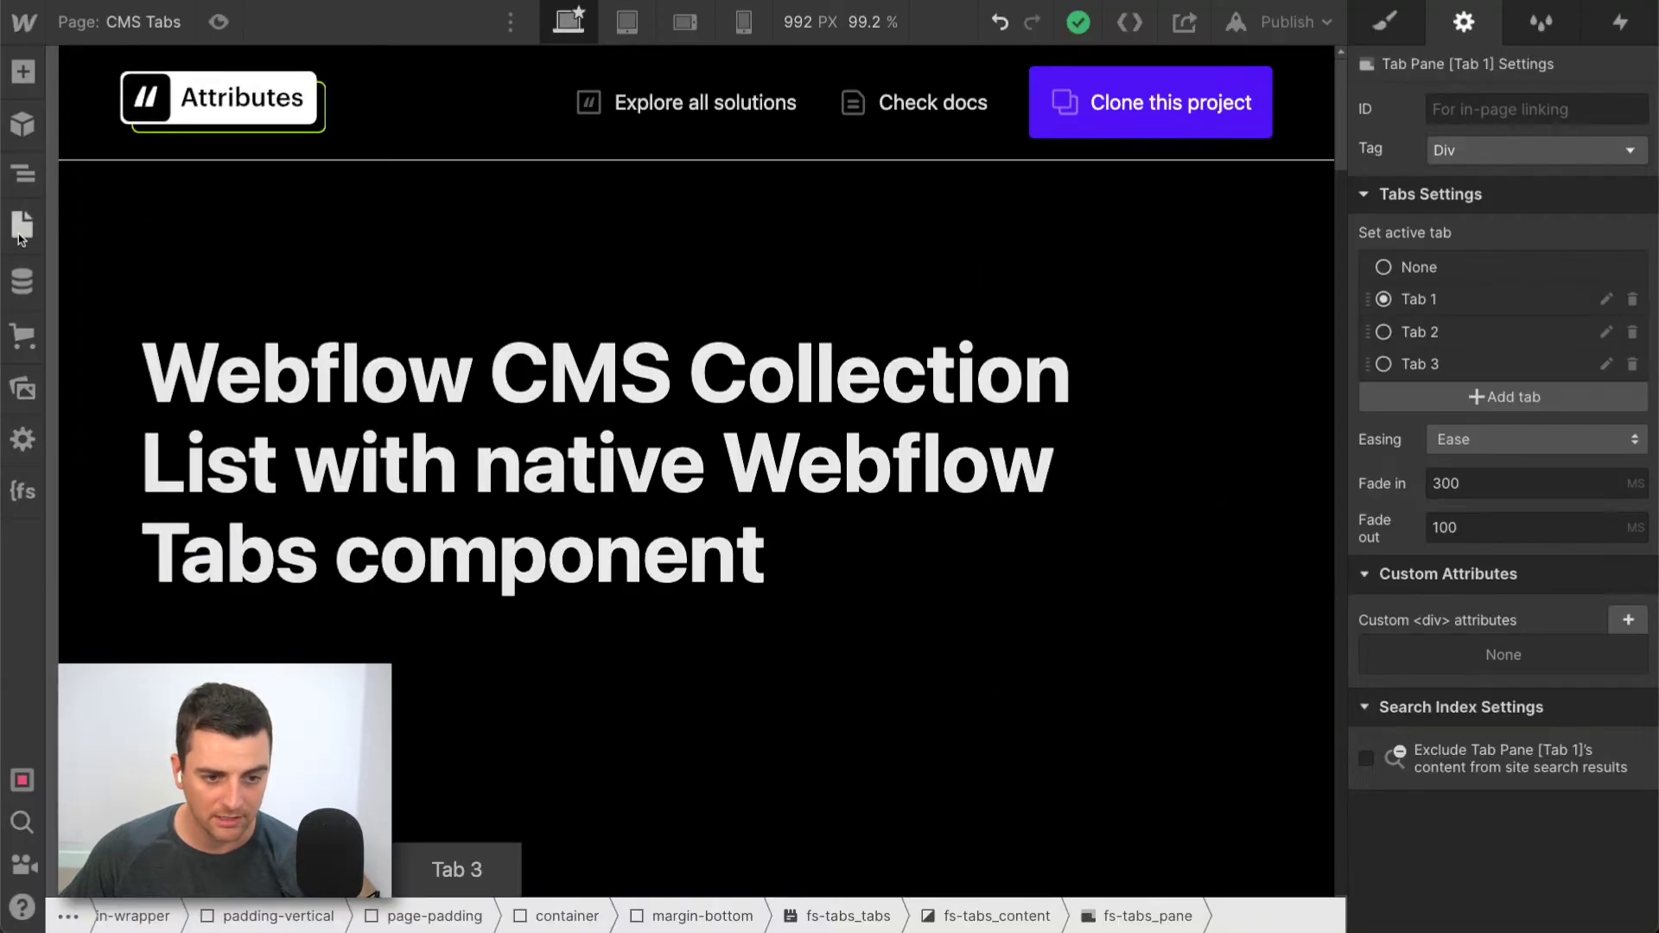
left_click(21, 232)
left_click(345, 257)
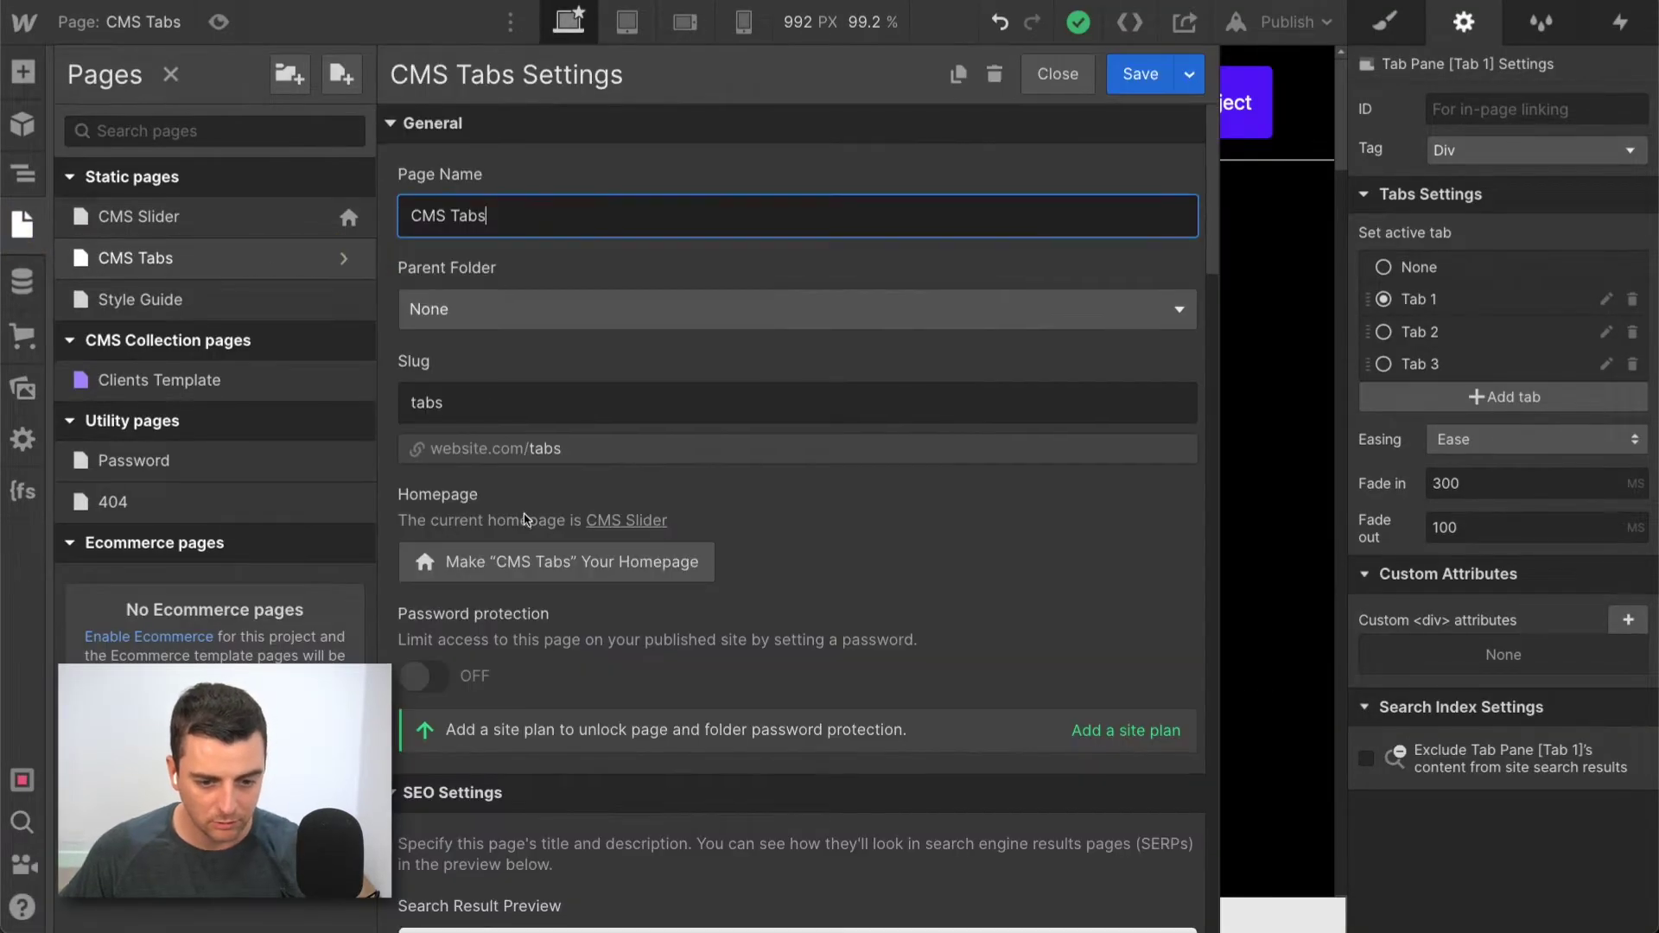
scroll(526, 517, "down", 20)
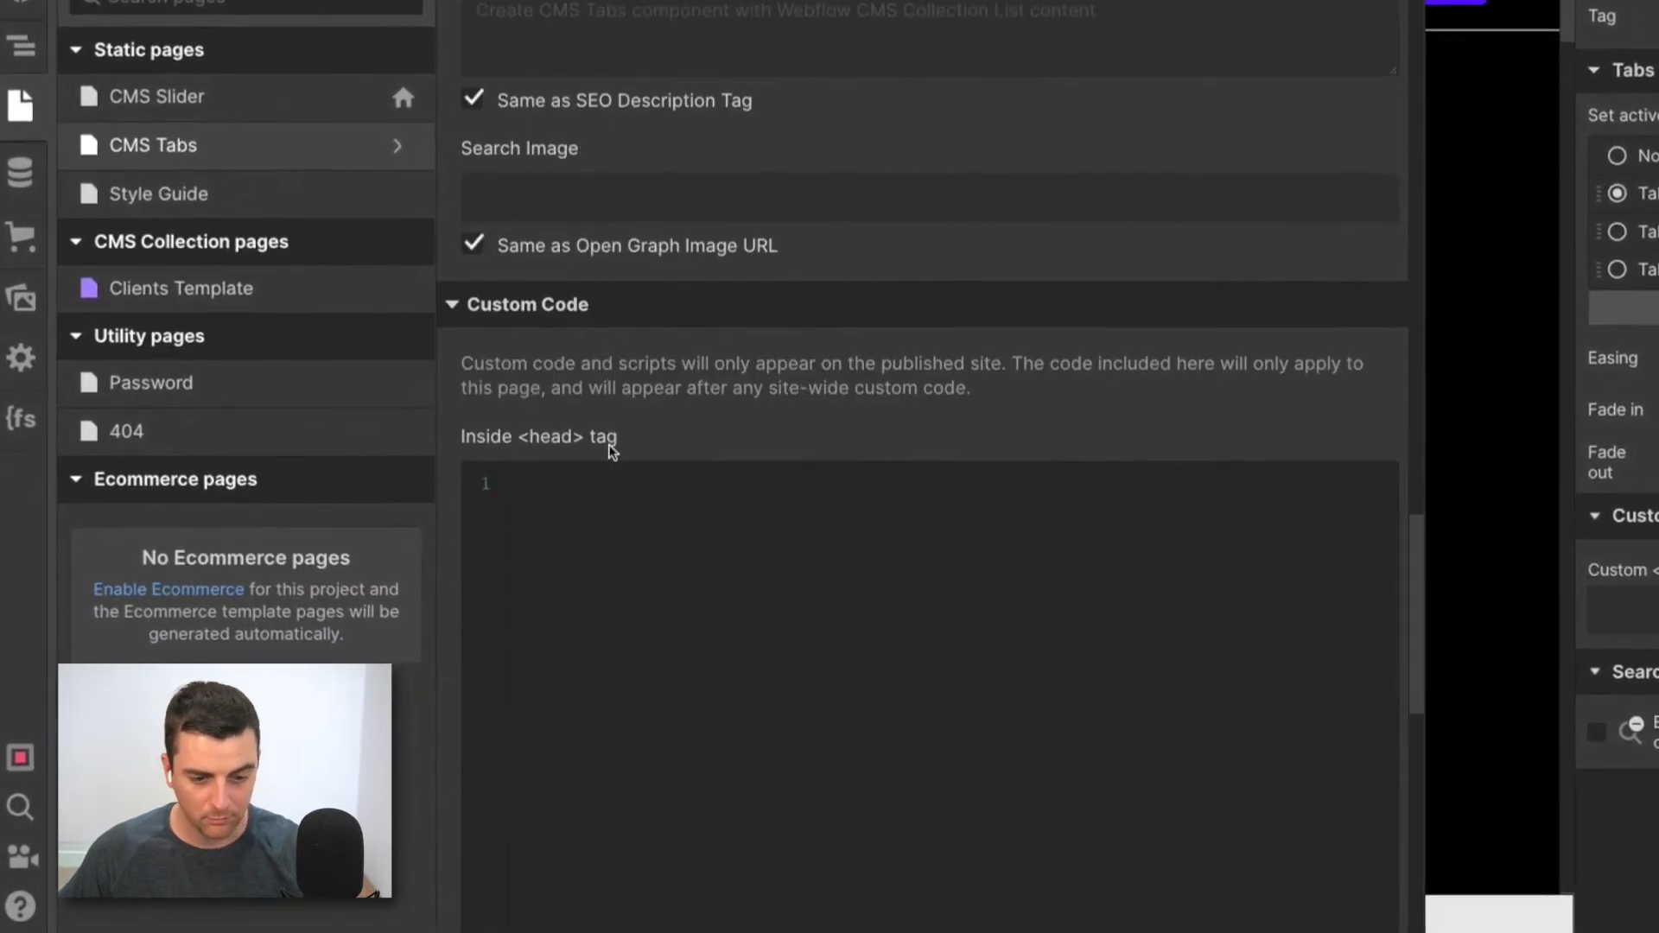
left_click(607, 611)
key("ctrl+v")
left_click(1180, 637)
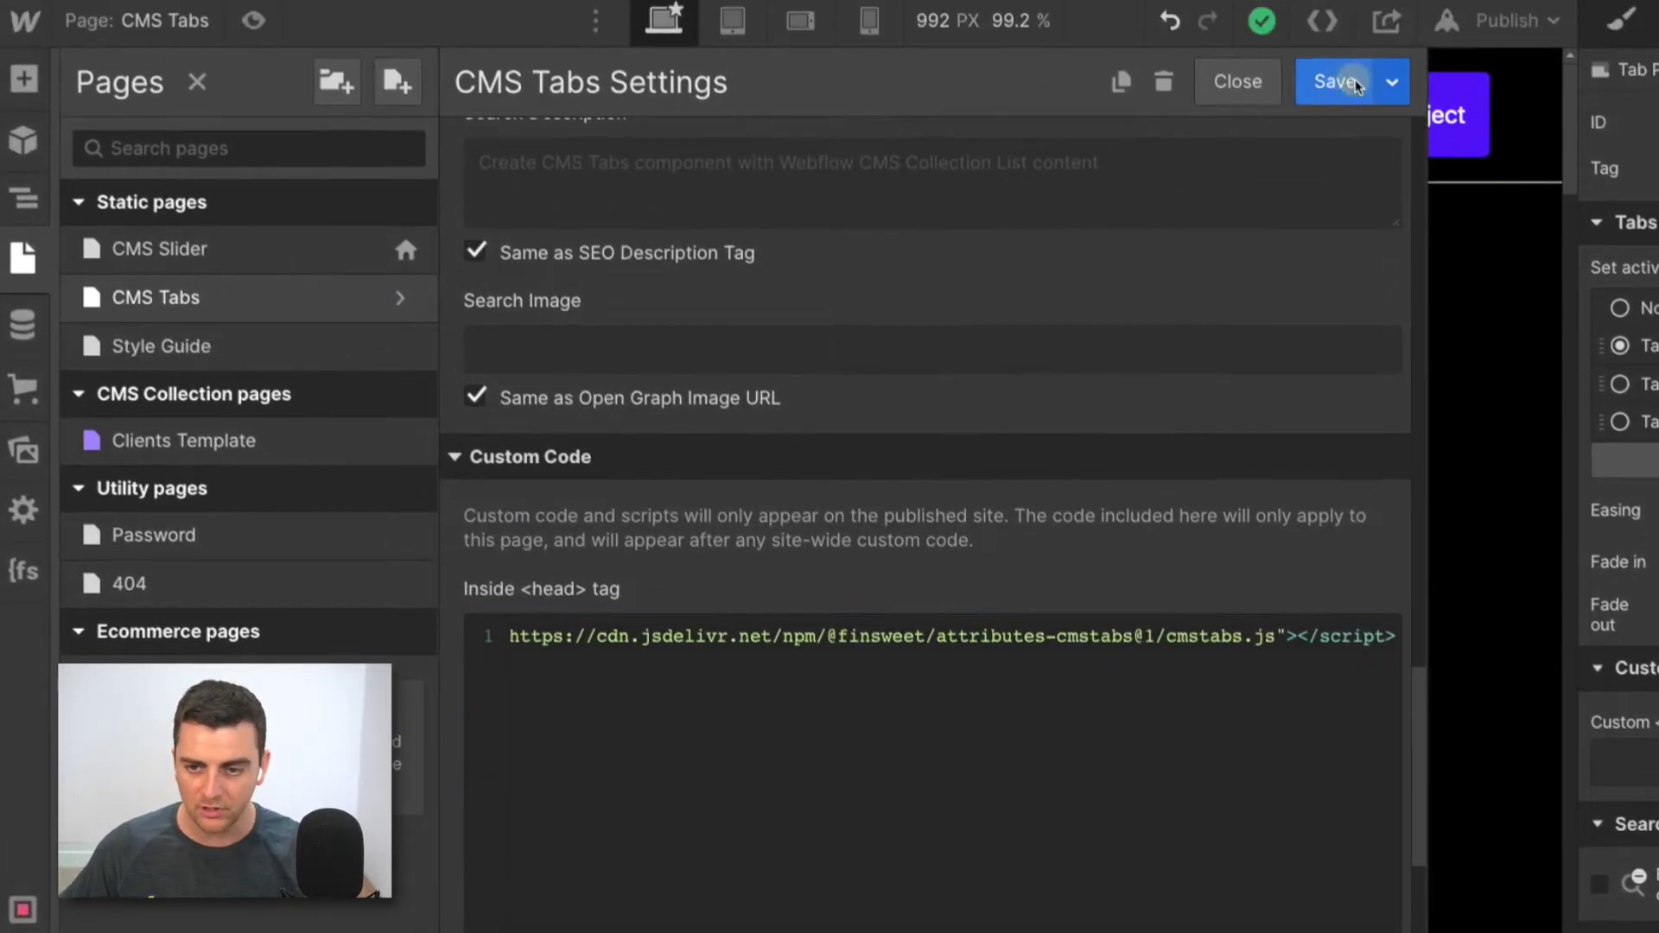
left_click(1335, 78)
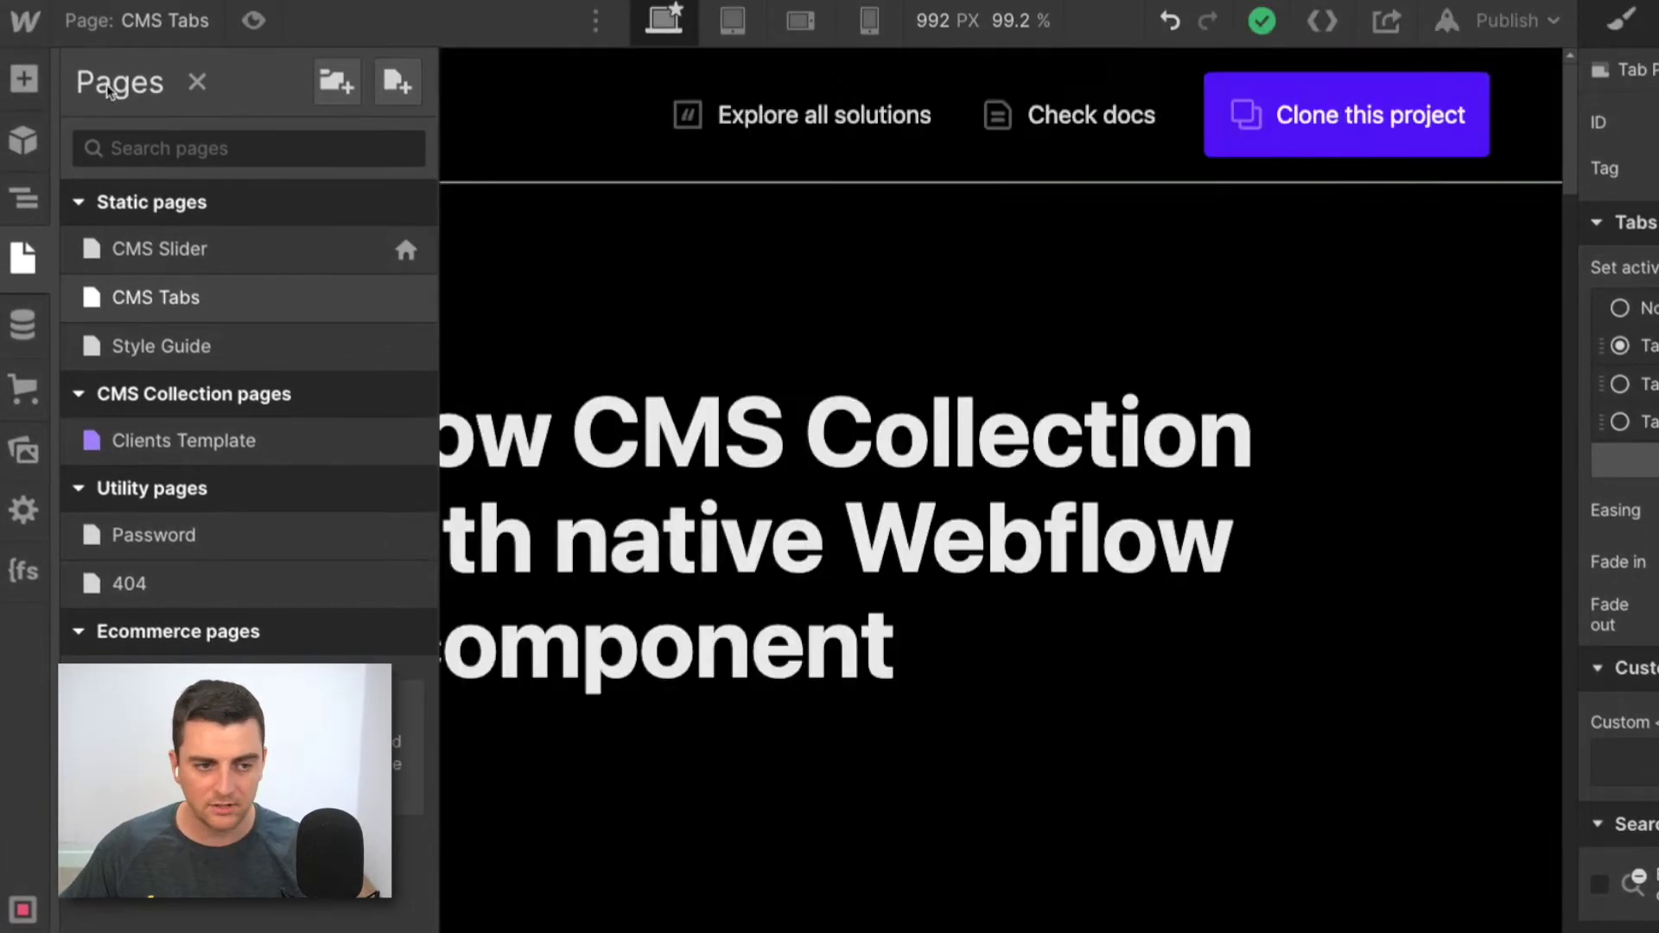
left_click(197, 82)
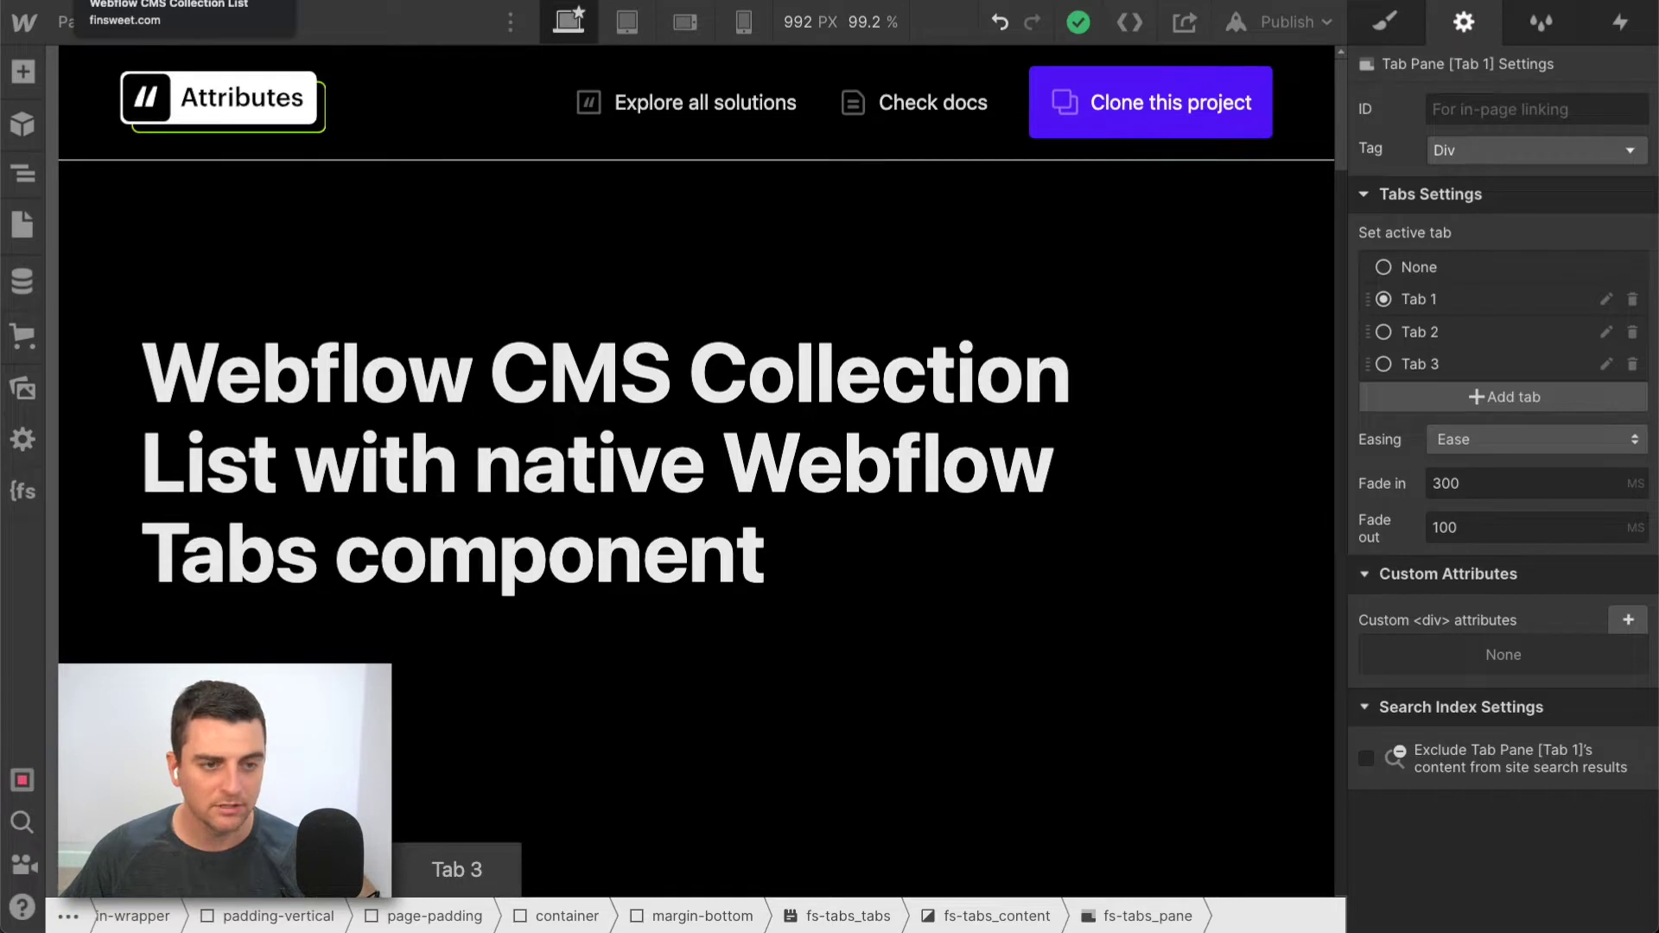
Expand the Collection List row in the CMS Tabs docs and copy the fs-cmstabs-element name
left_click(173, 2)
scroll(591, 381, "down", 6)
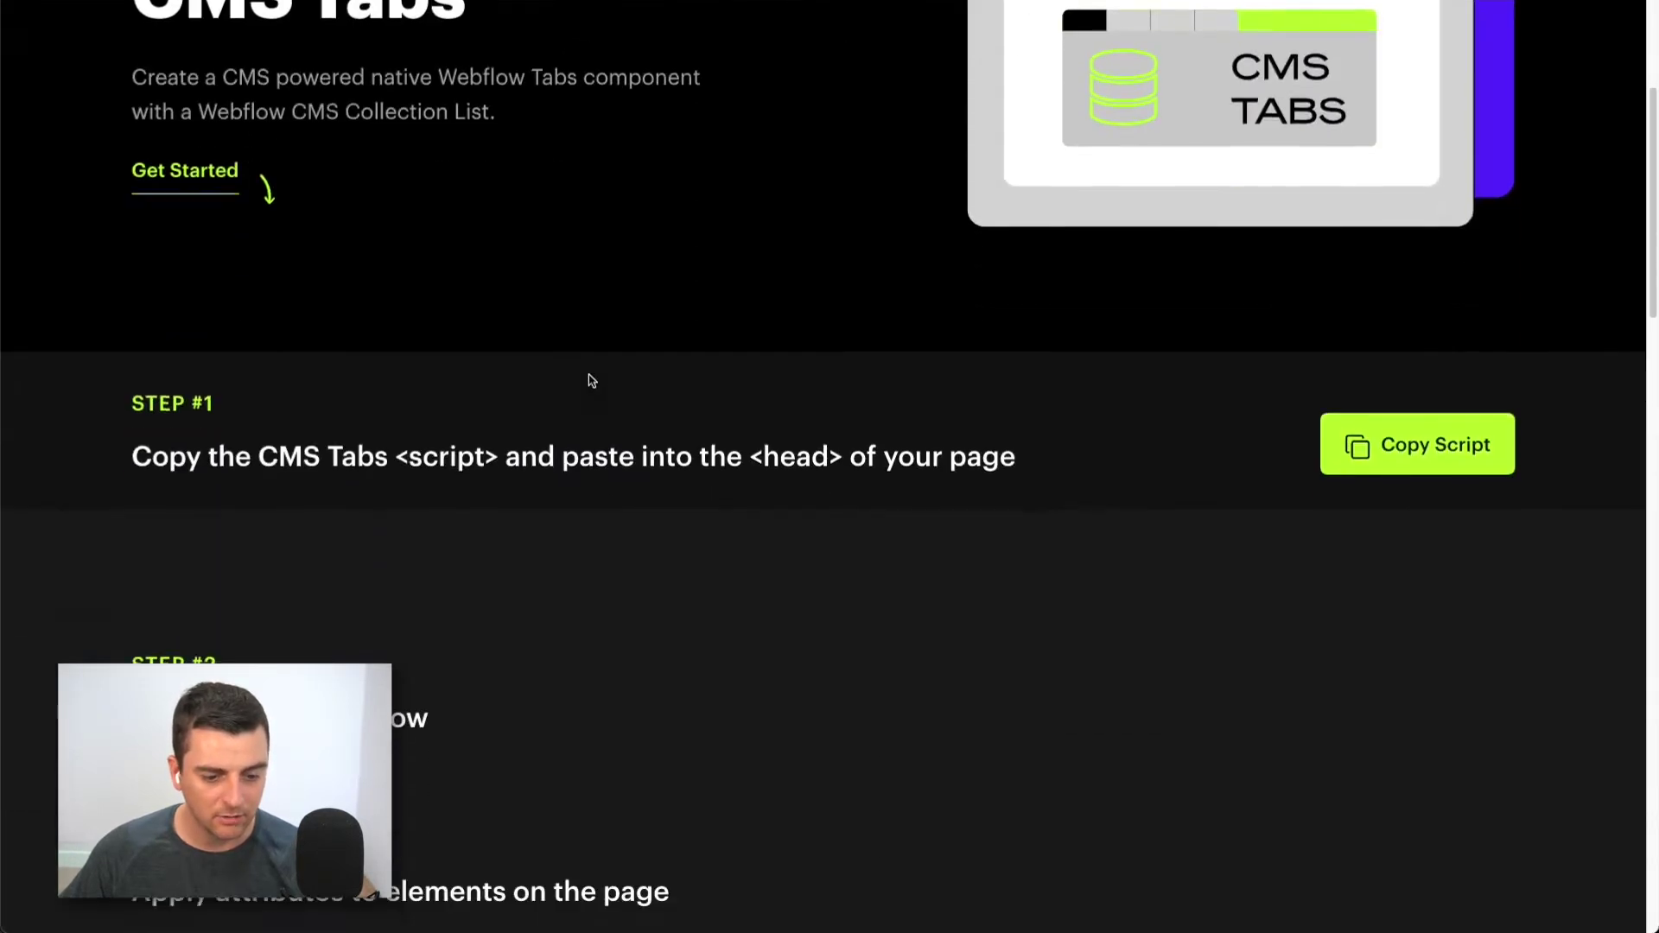
scroll(591, 381, "down", 9)
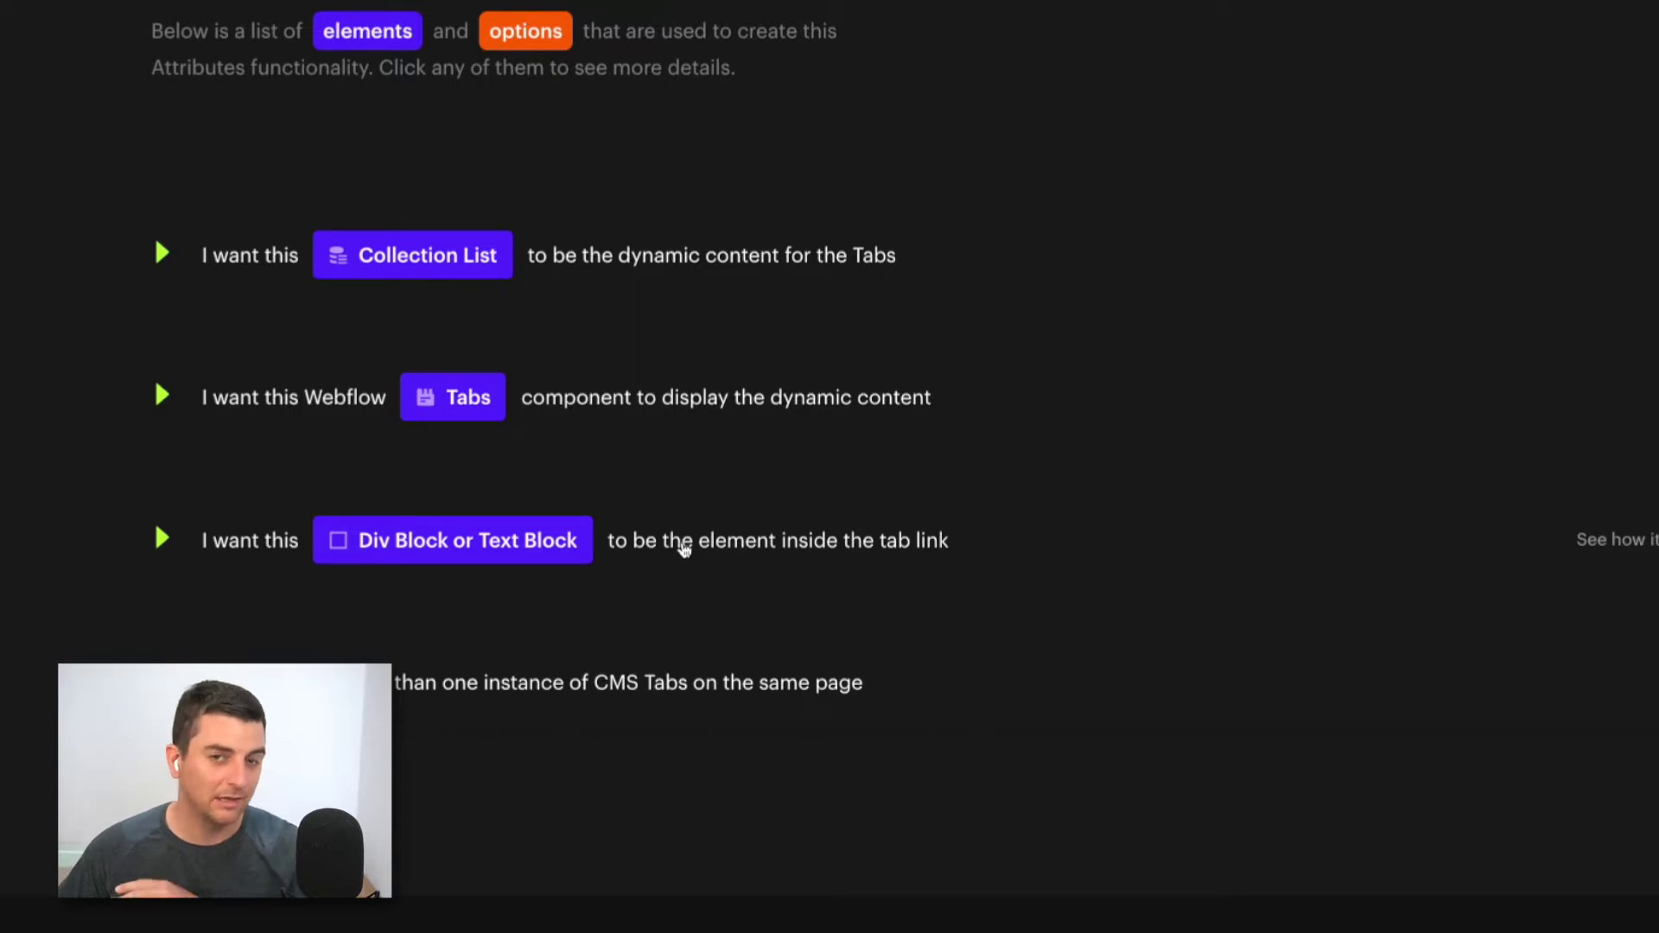
left_click(682, 265)
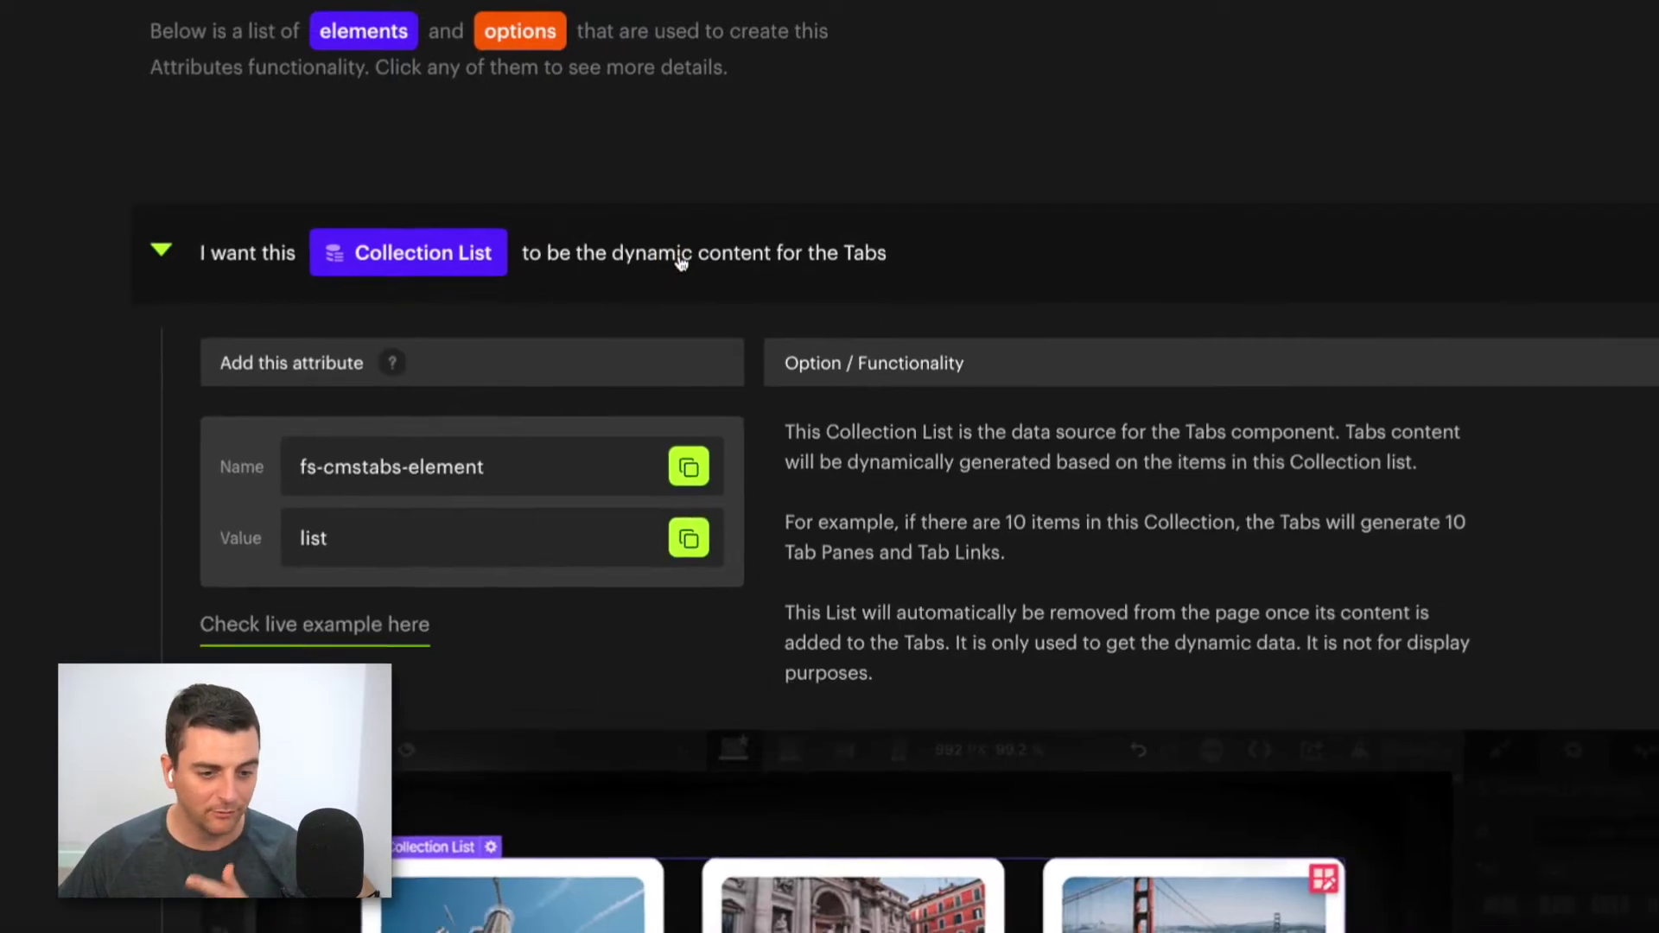
scroll(562, 389, "down", 4)
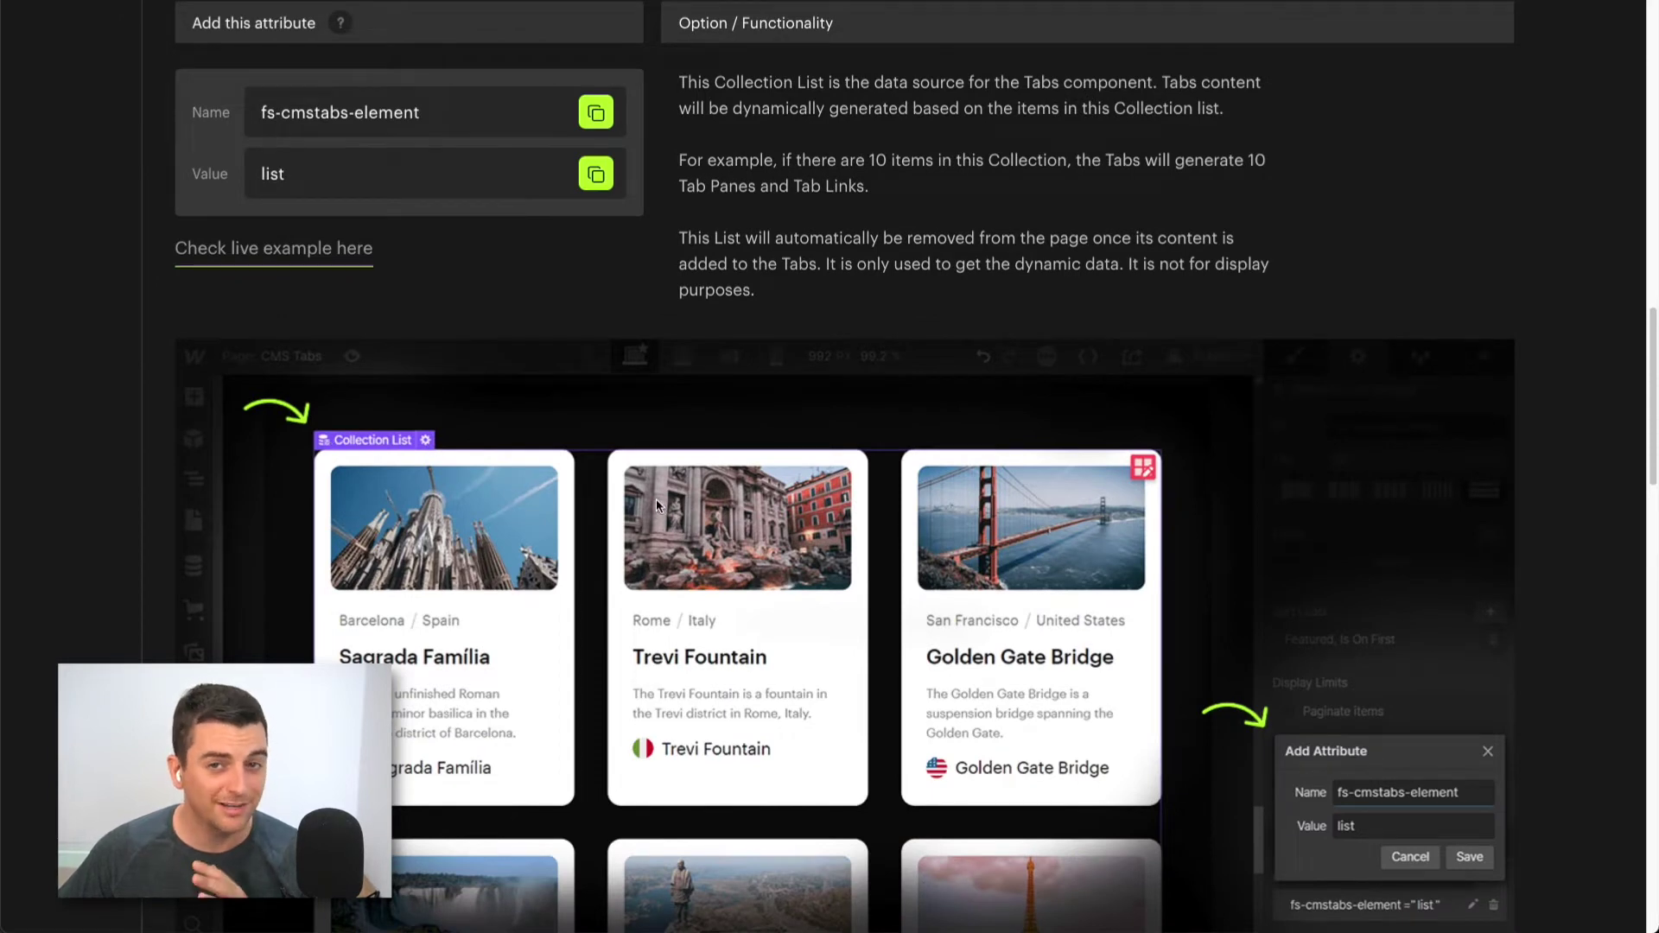
scroll(656, 497, "down", 1)
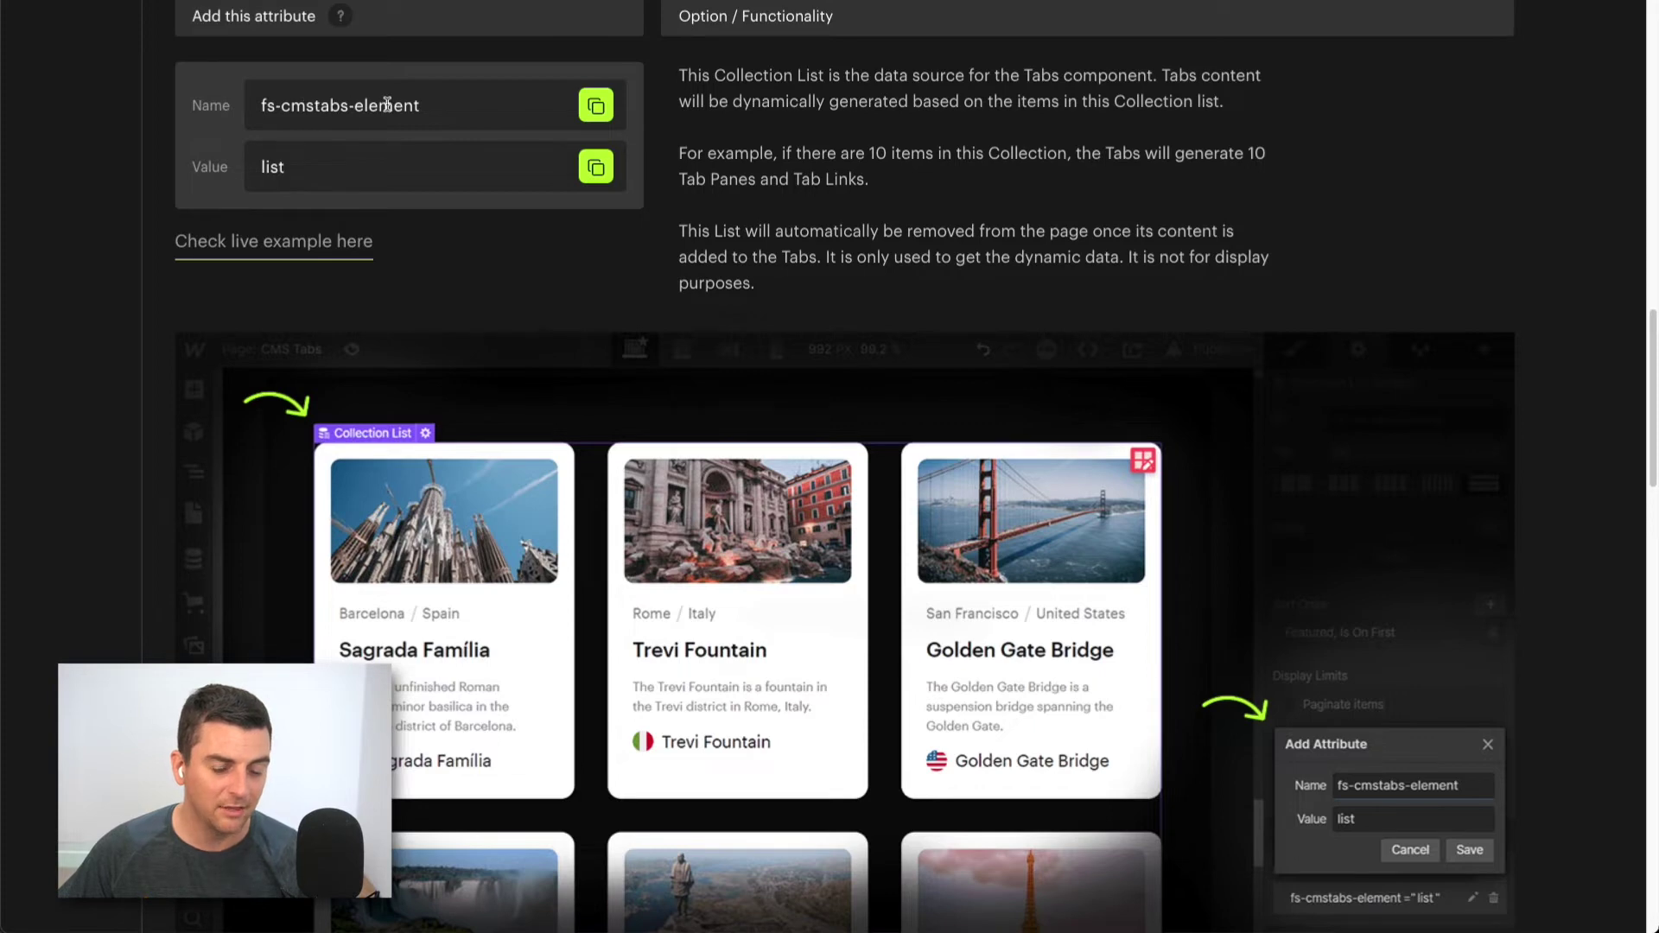
left_click(596, 107)
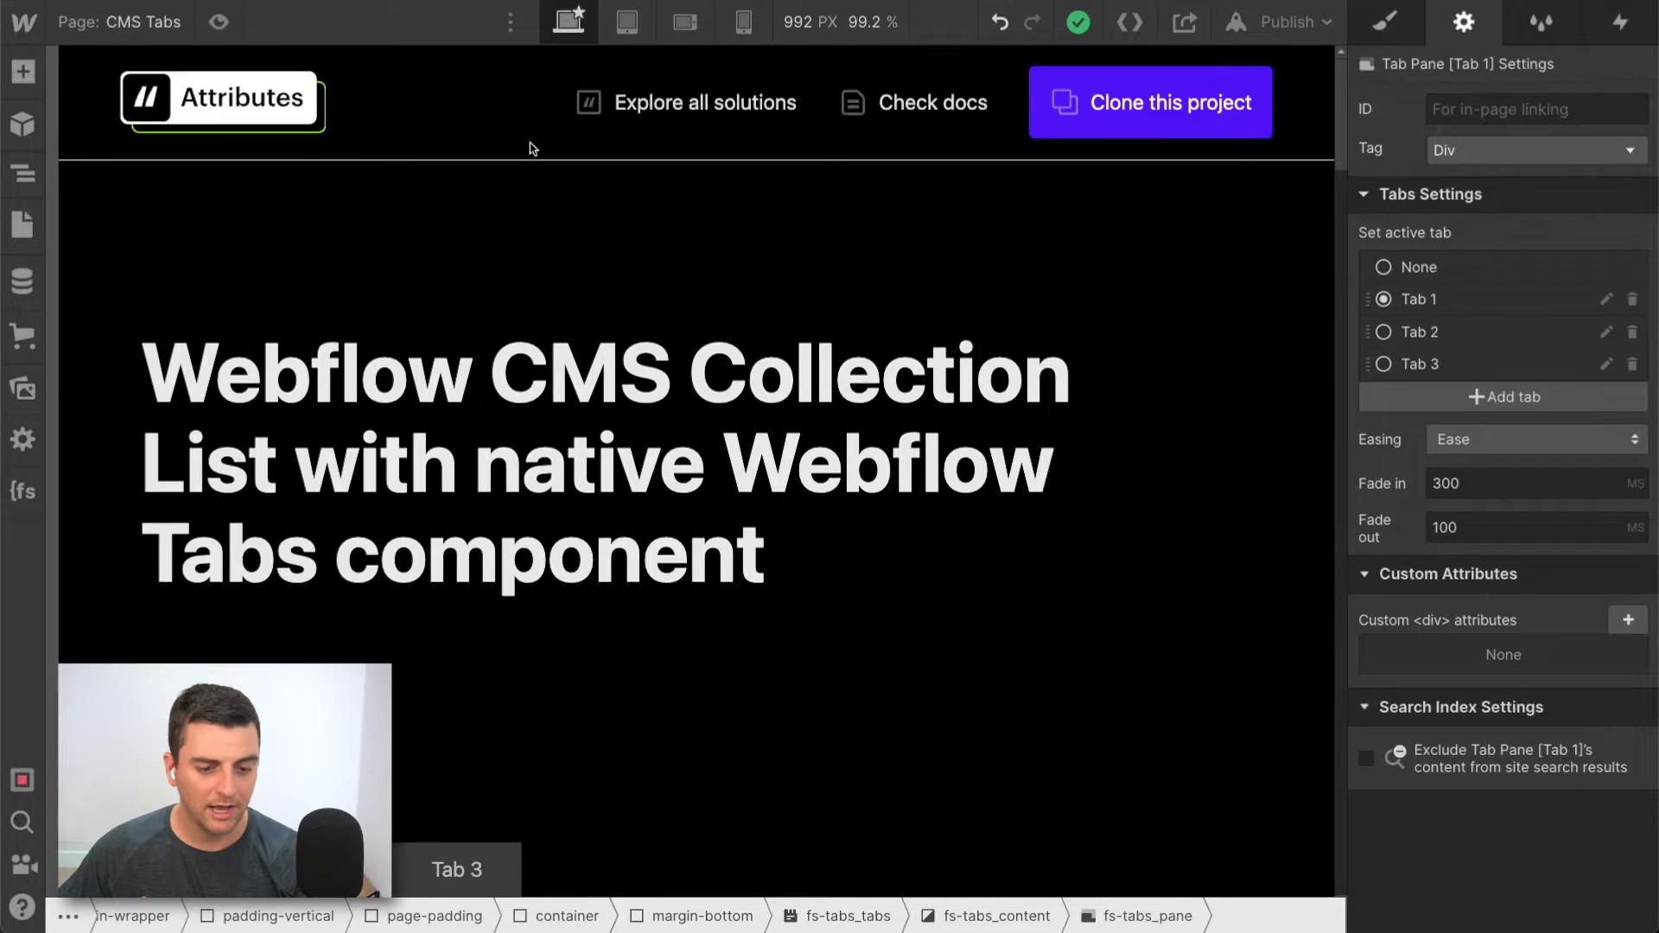
scroll(605, 389, "down", 5)
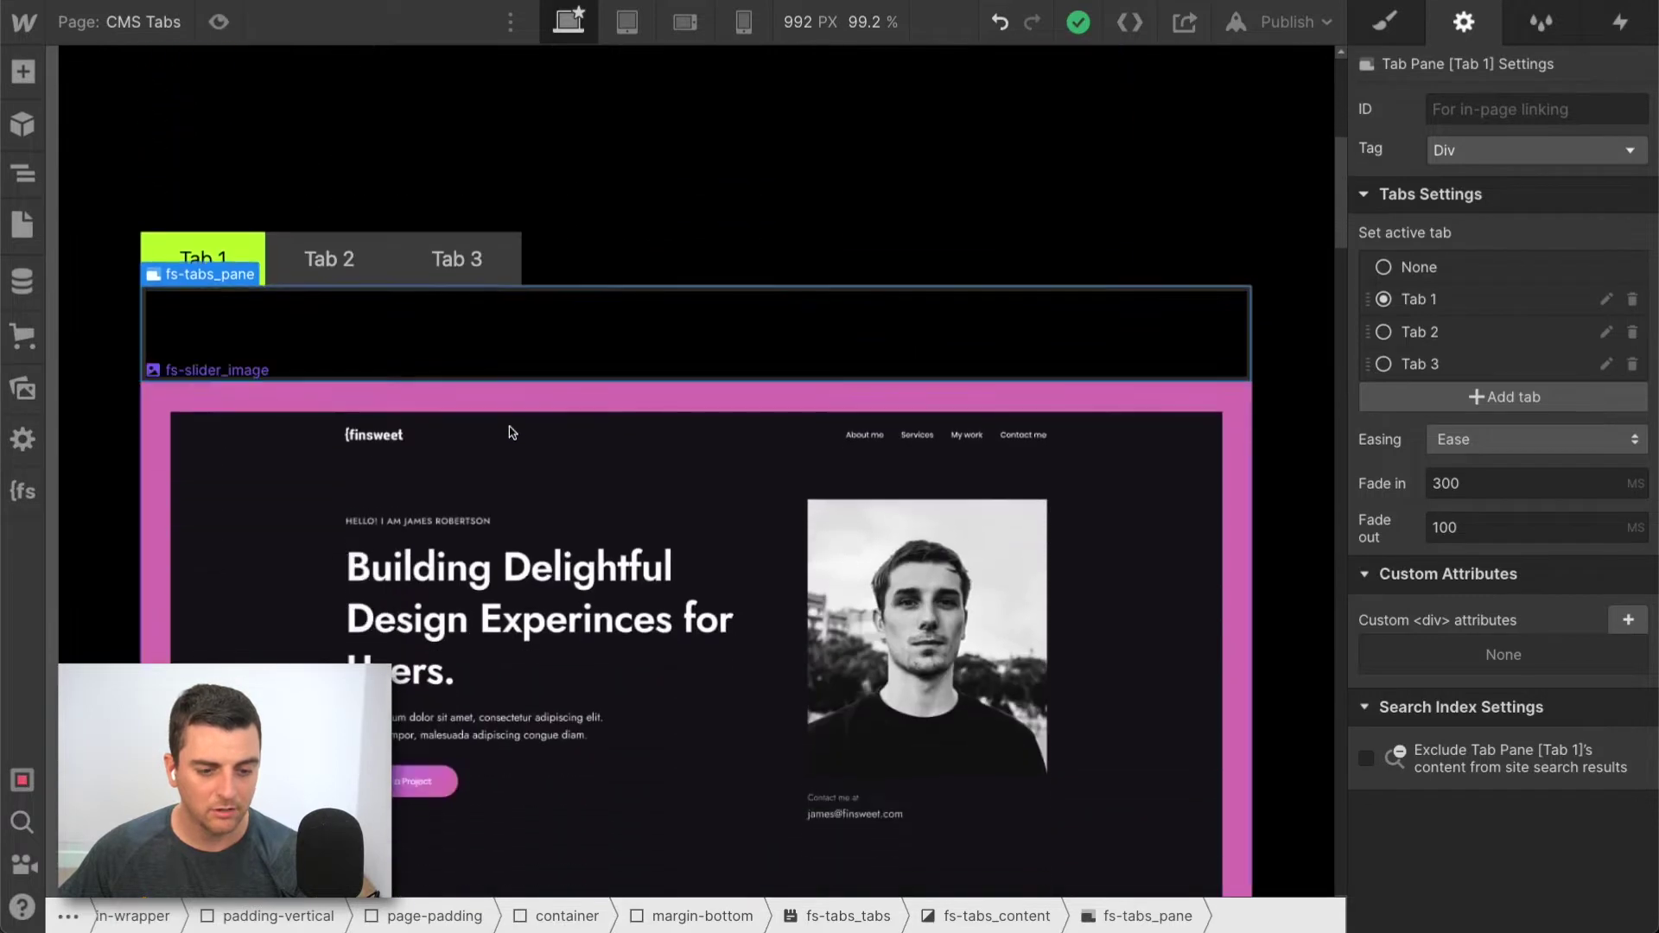
Select the fs-slider_collection-list Clients collection list and show the element tree
left_click(354, 450)
key("Escape")
key("Escape")
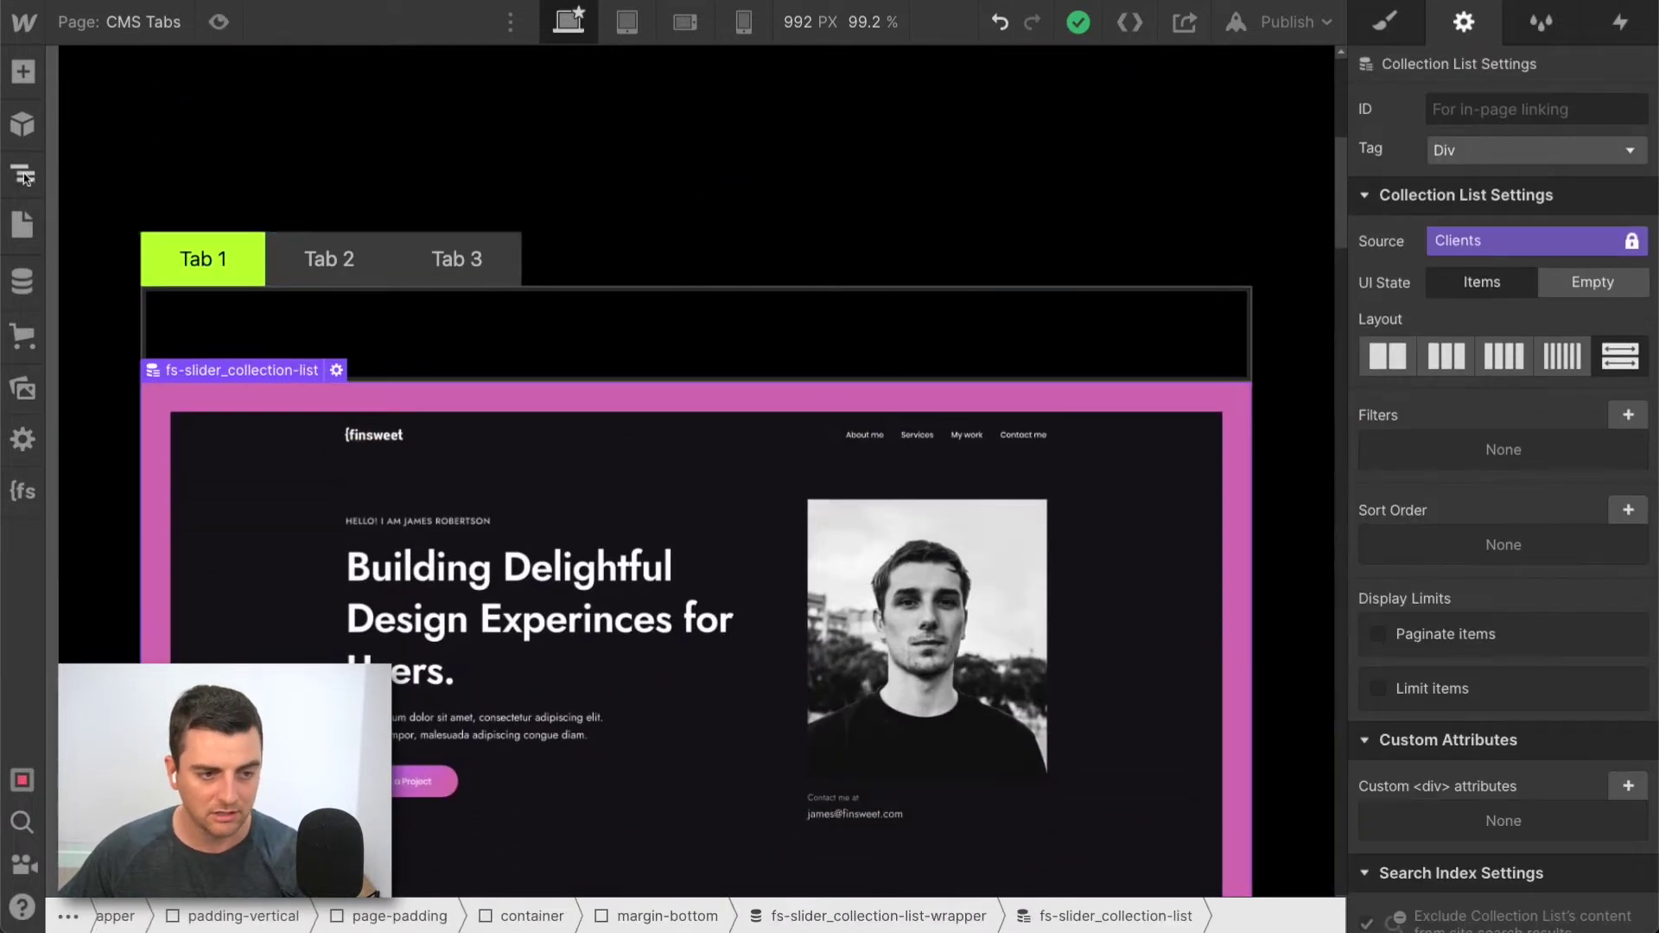
scroll(253, 226, "down", 20)
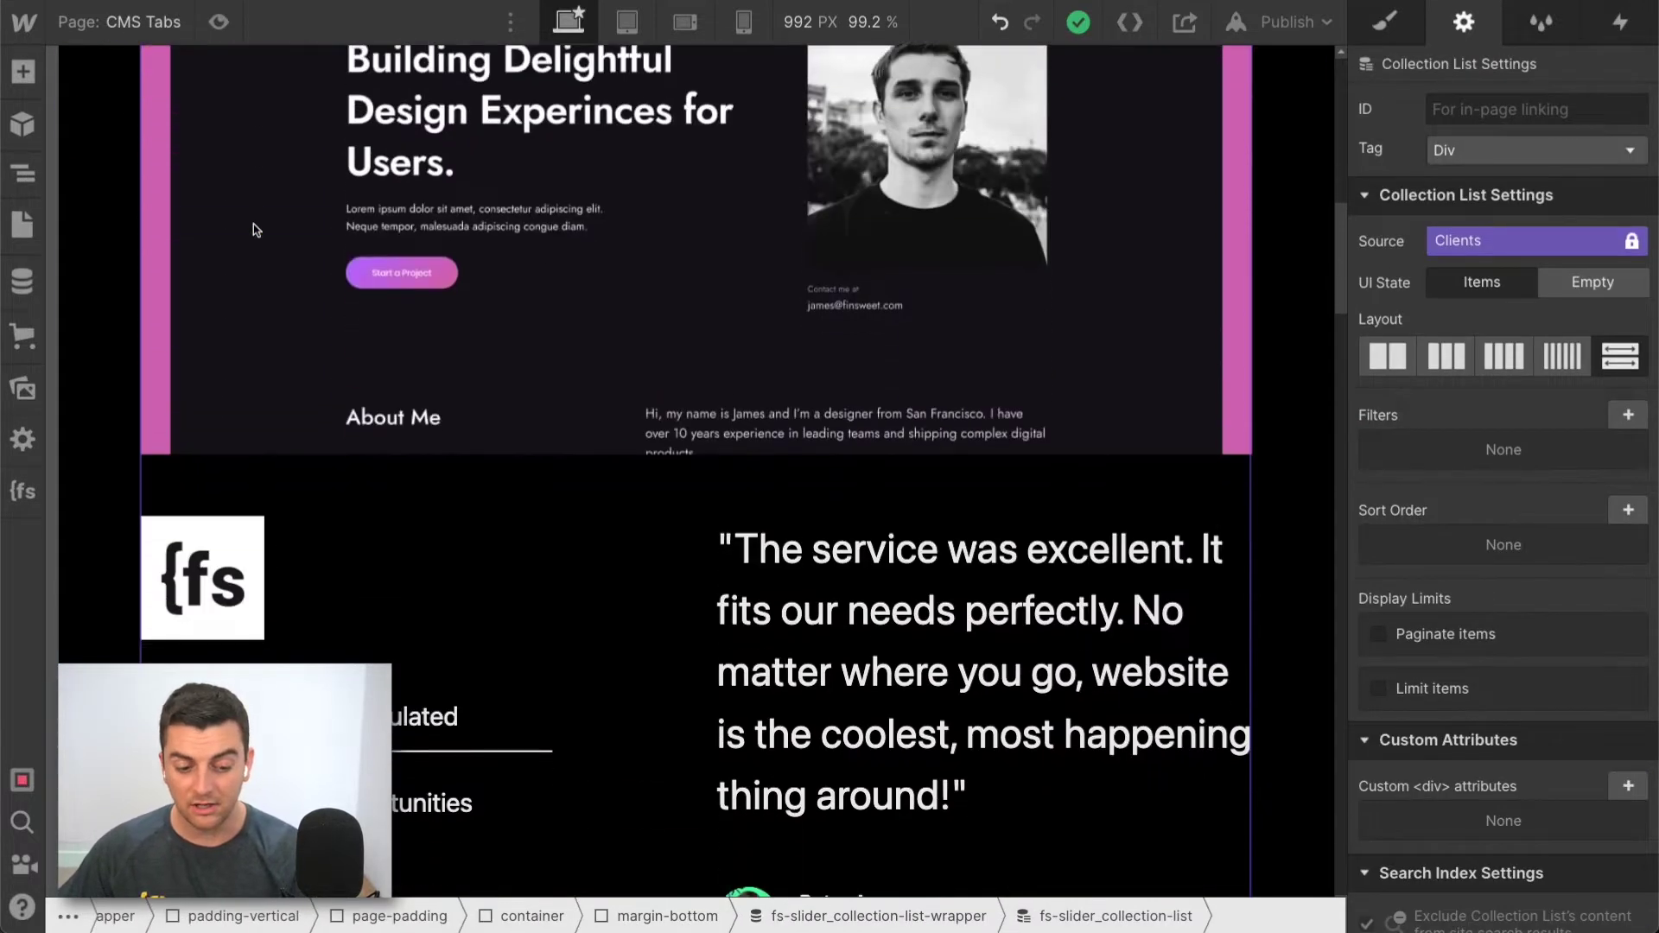
scroll(253, 229, "down", 20)
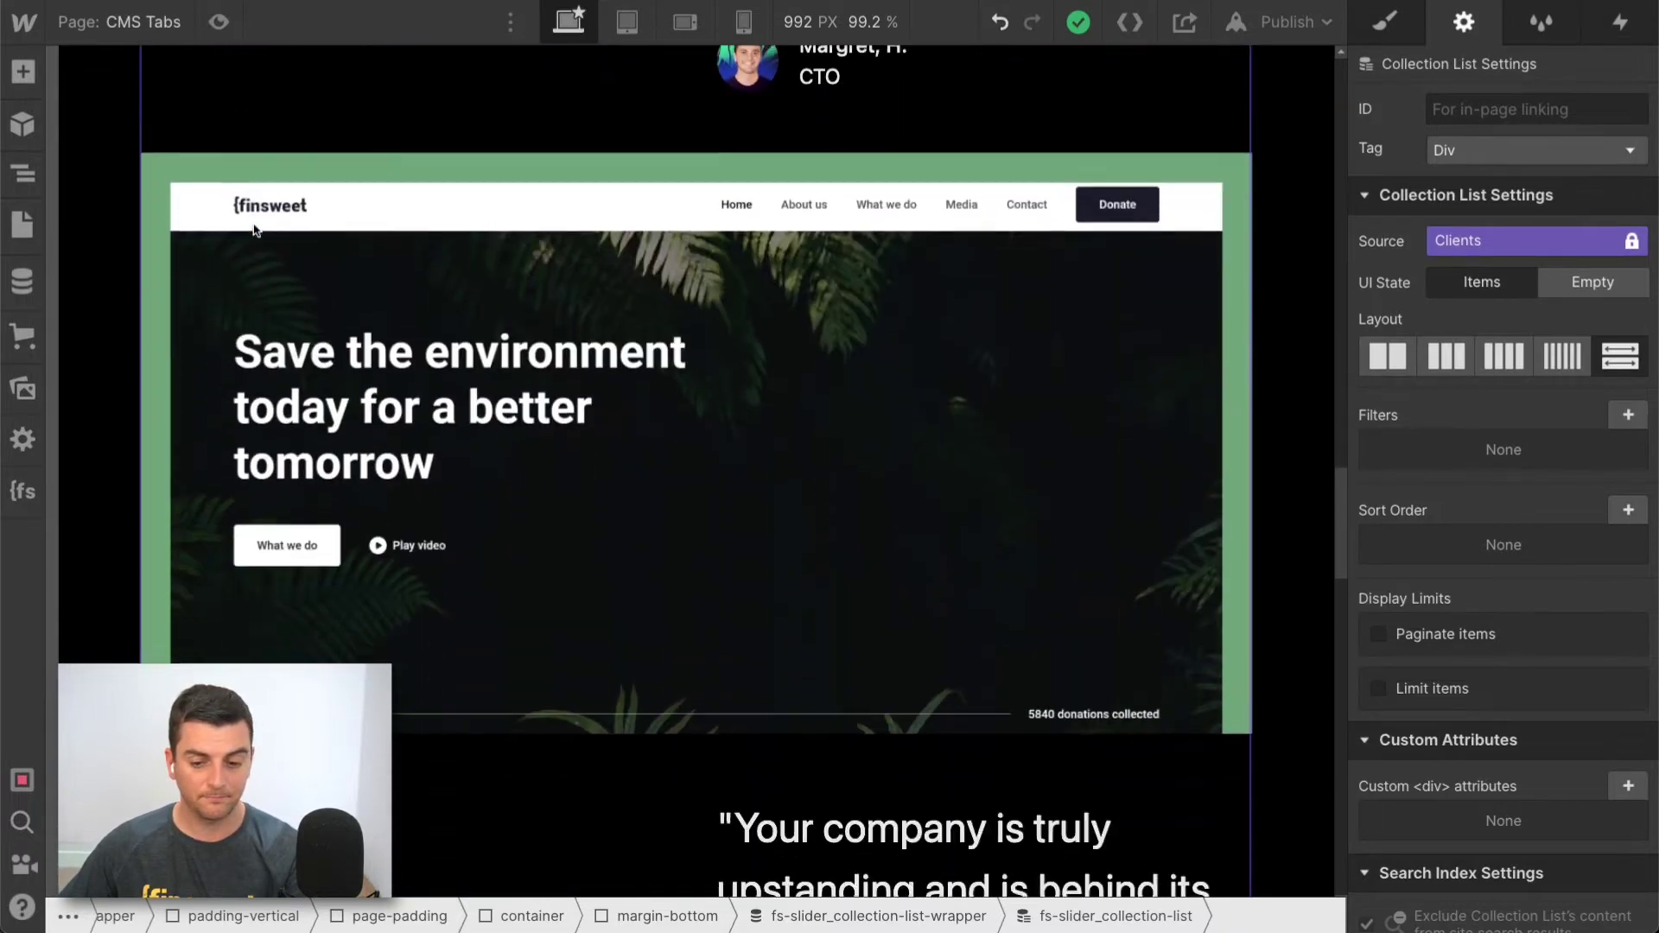
scroll(252, 225, "up", 20)
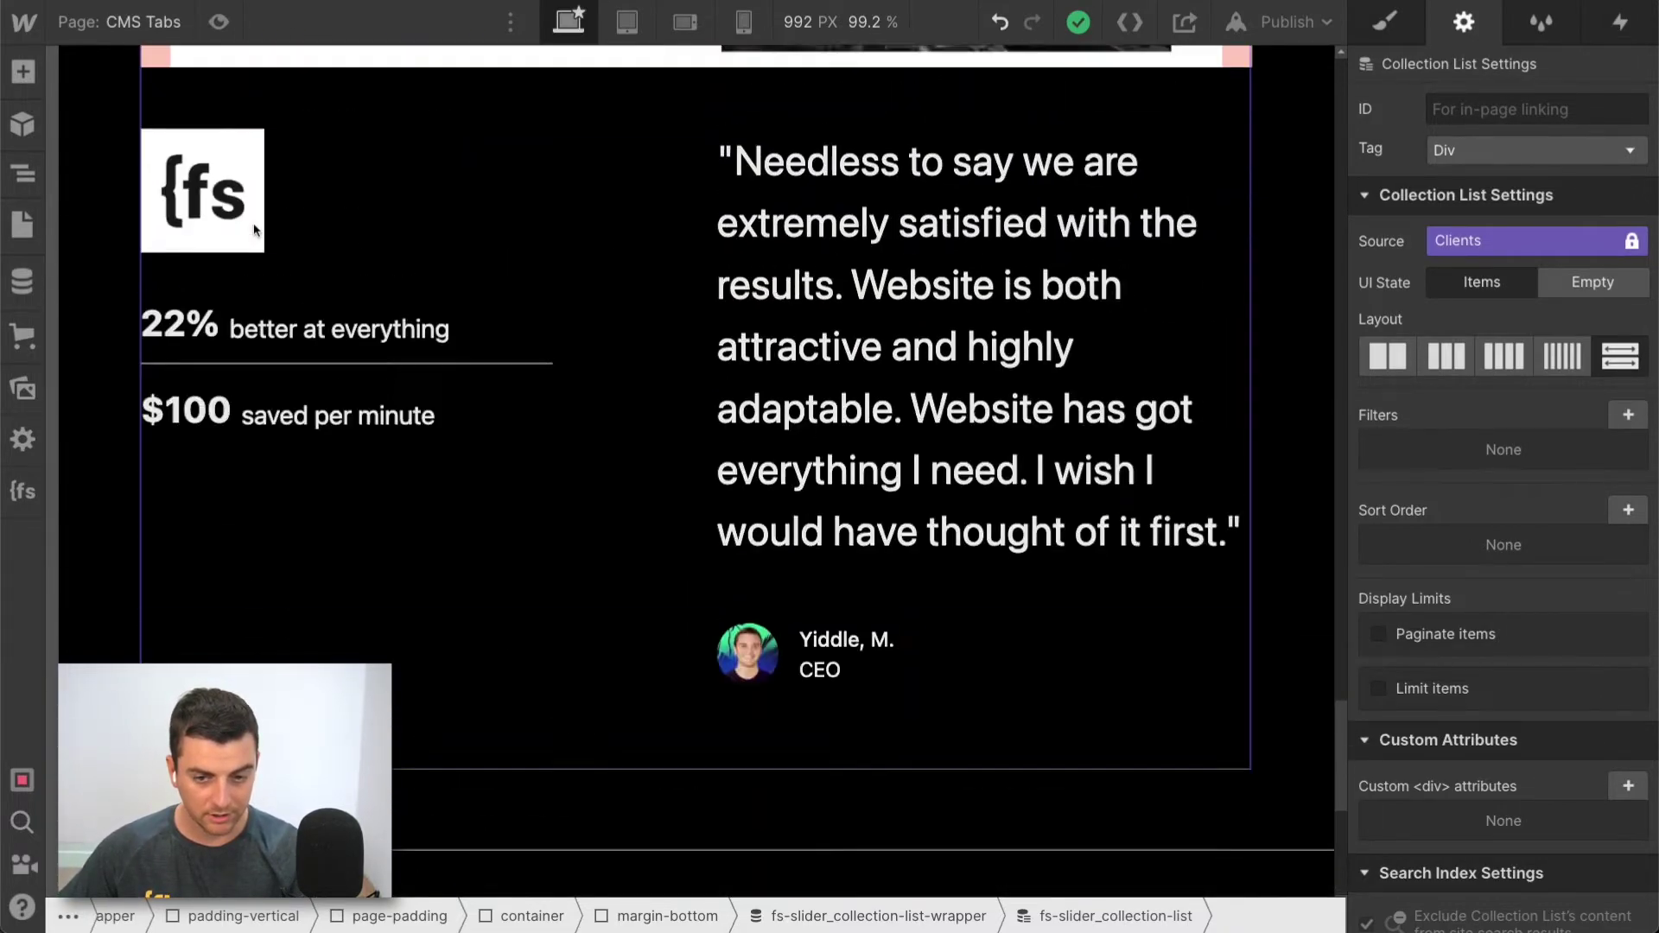
scroll(252, 223, "up", 10)
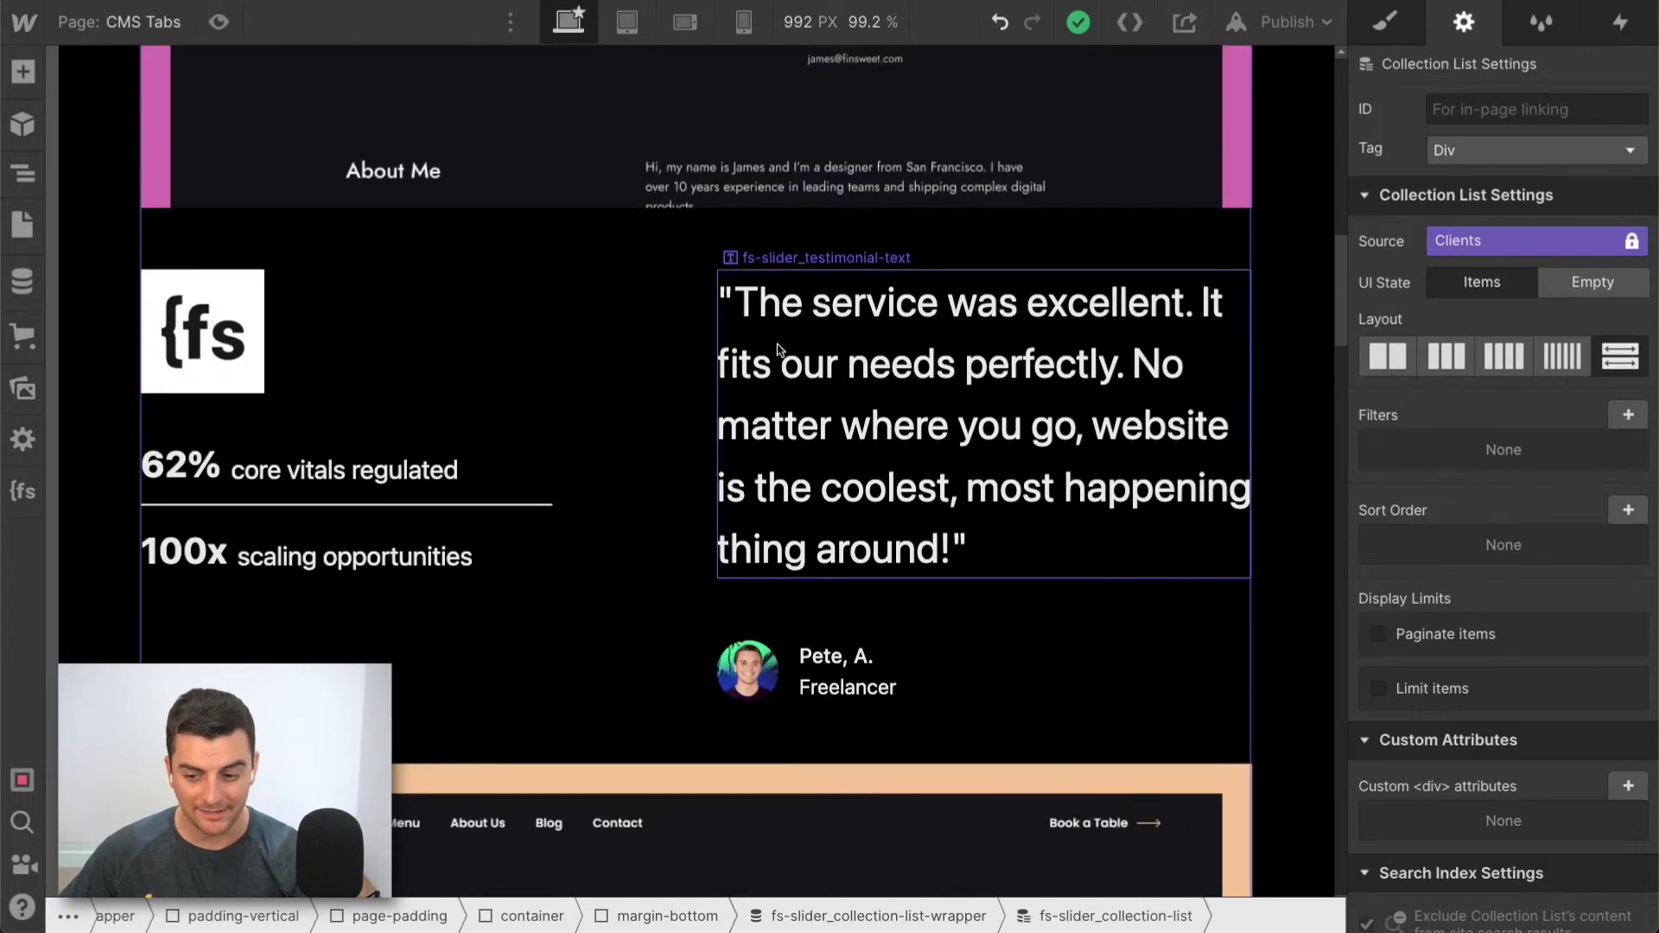
scroll(778, 349, "up", 5)
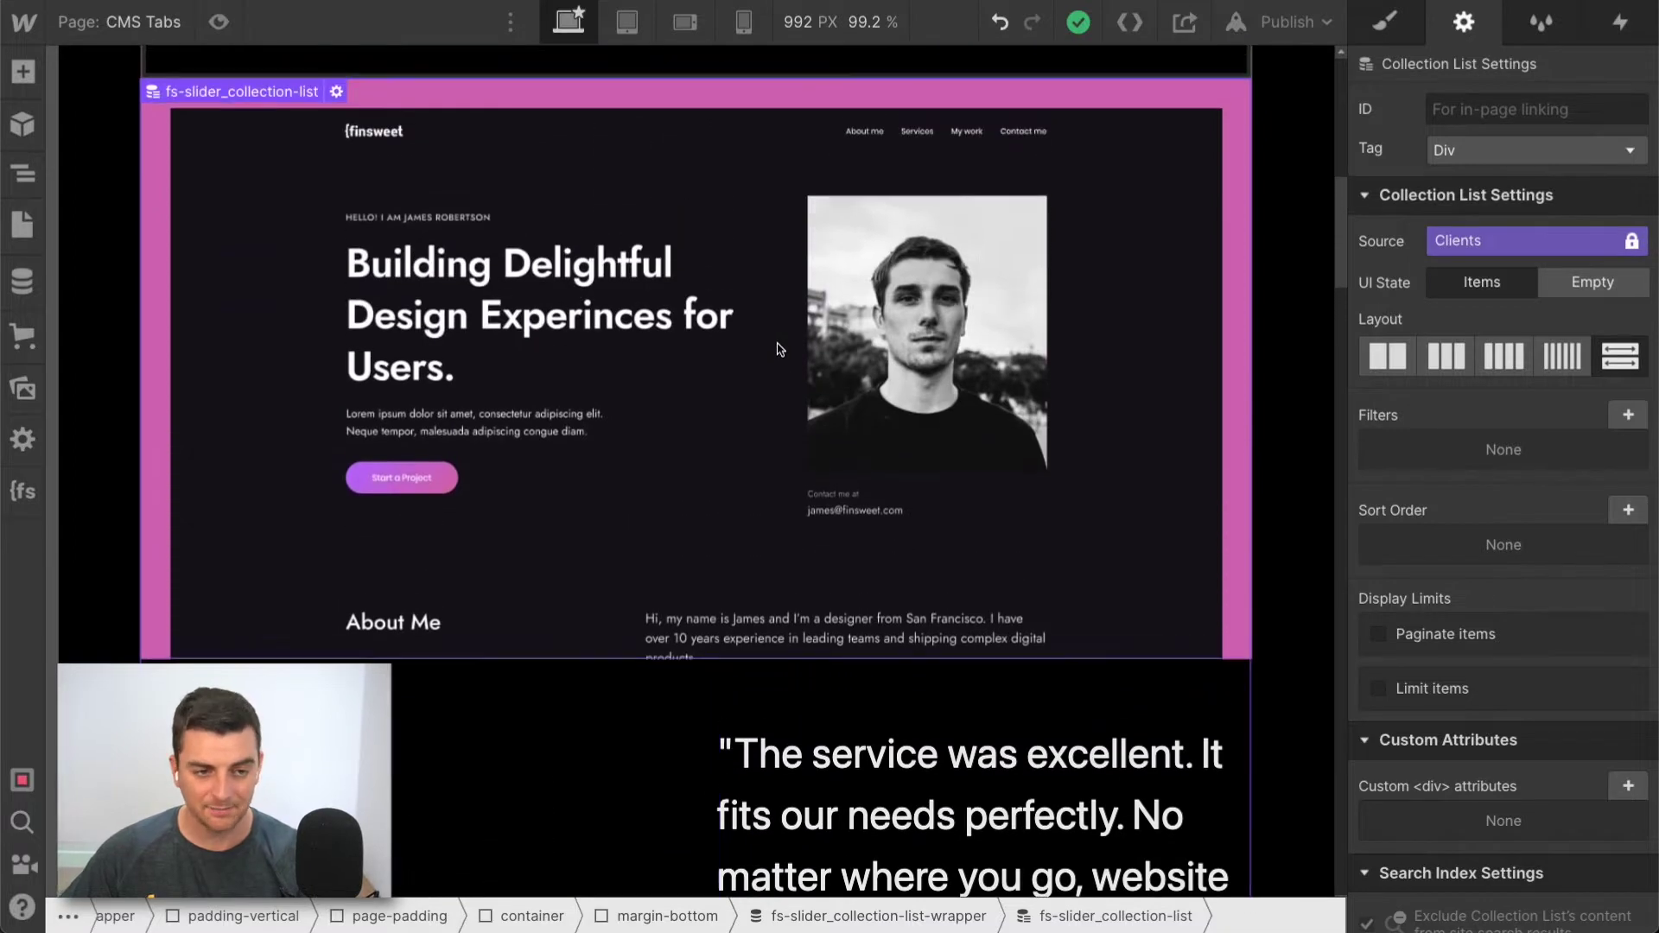
left_click(23, 174)
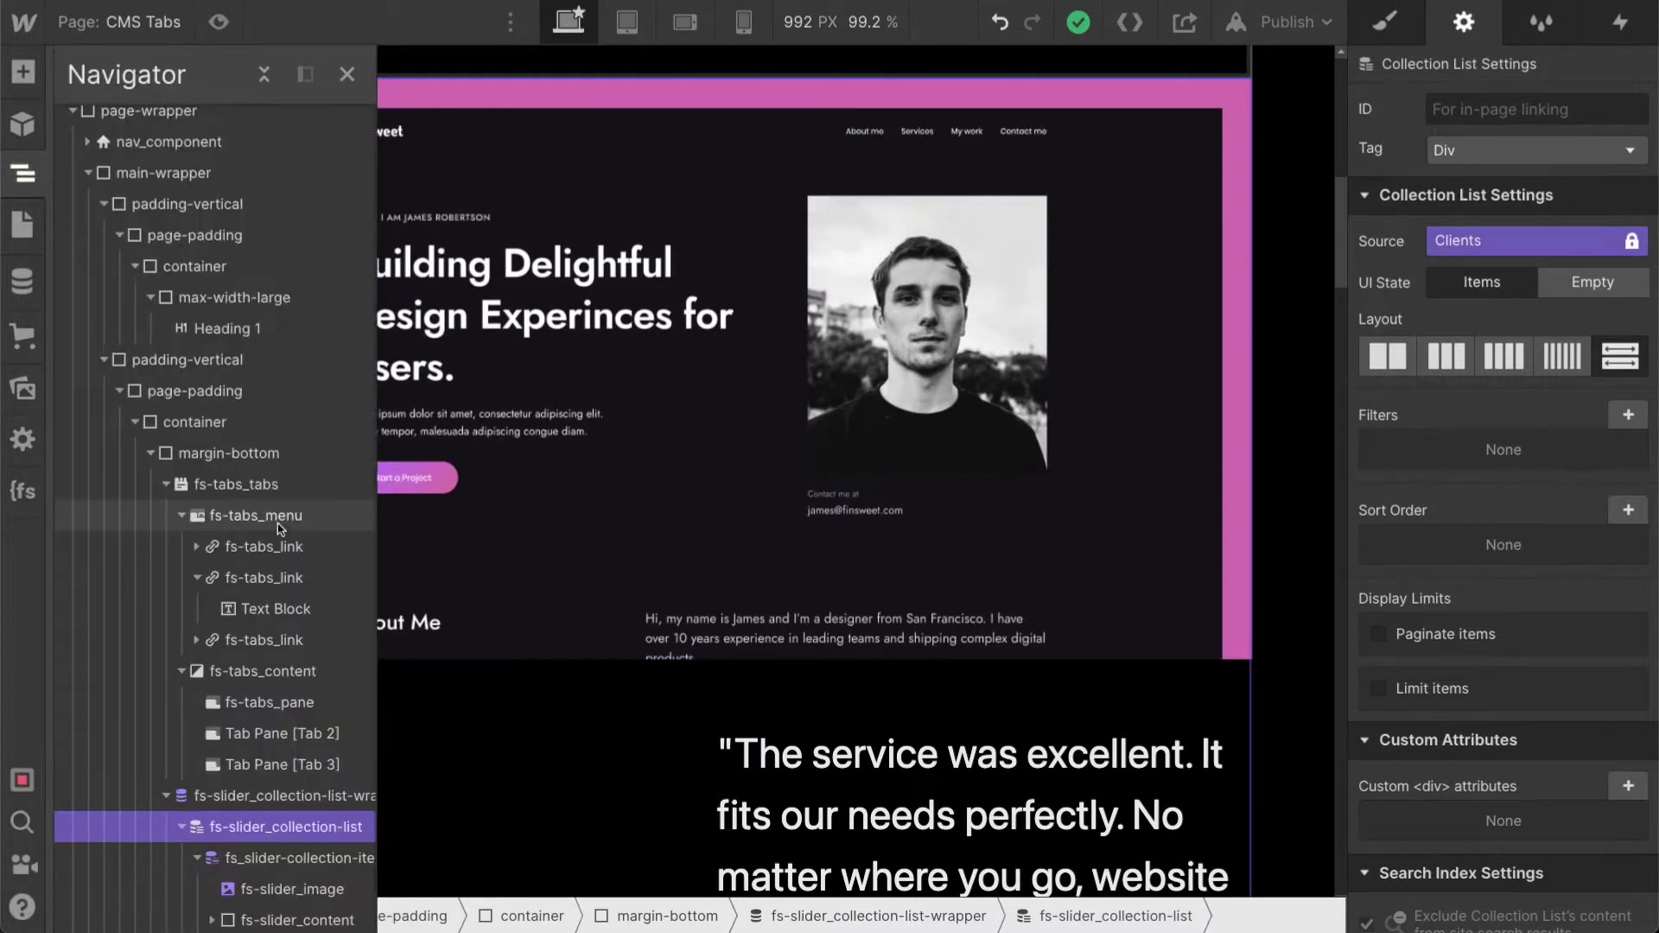
Add custom attribute fs-cmstabs-element with value list to the collection list
left_click(1628, 787)
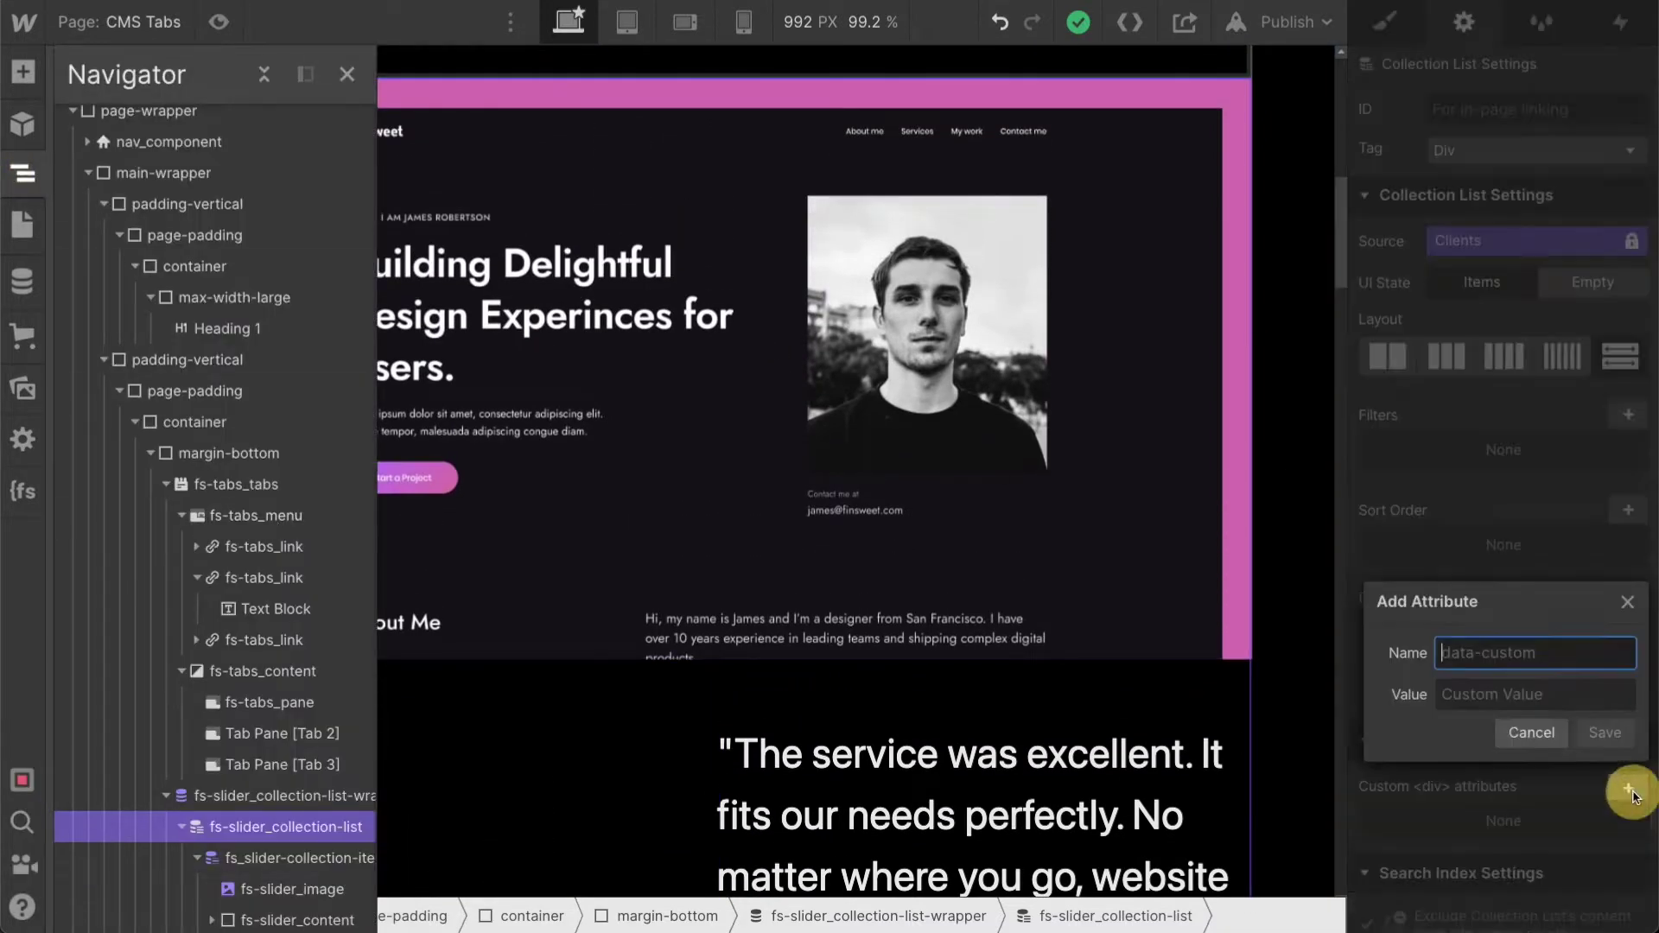
type("fs-cmstabs-element")
left_click(1535, 693)
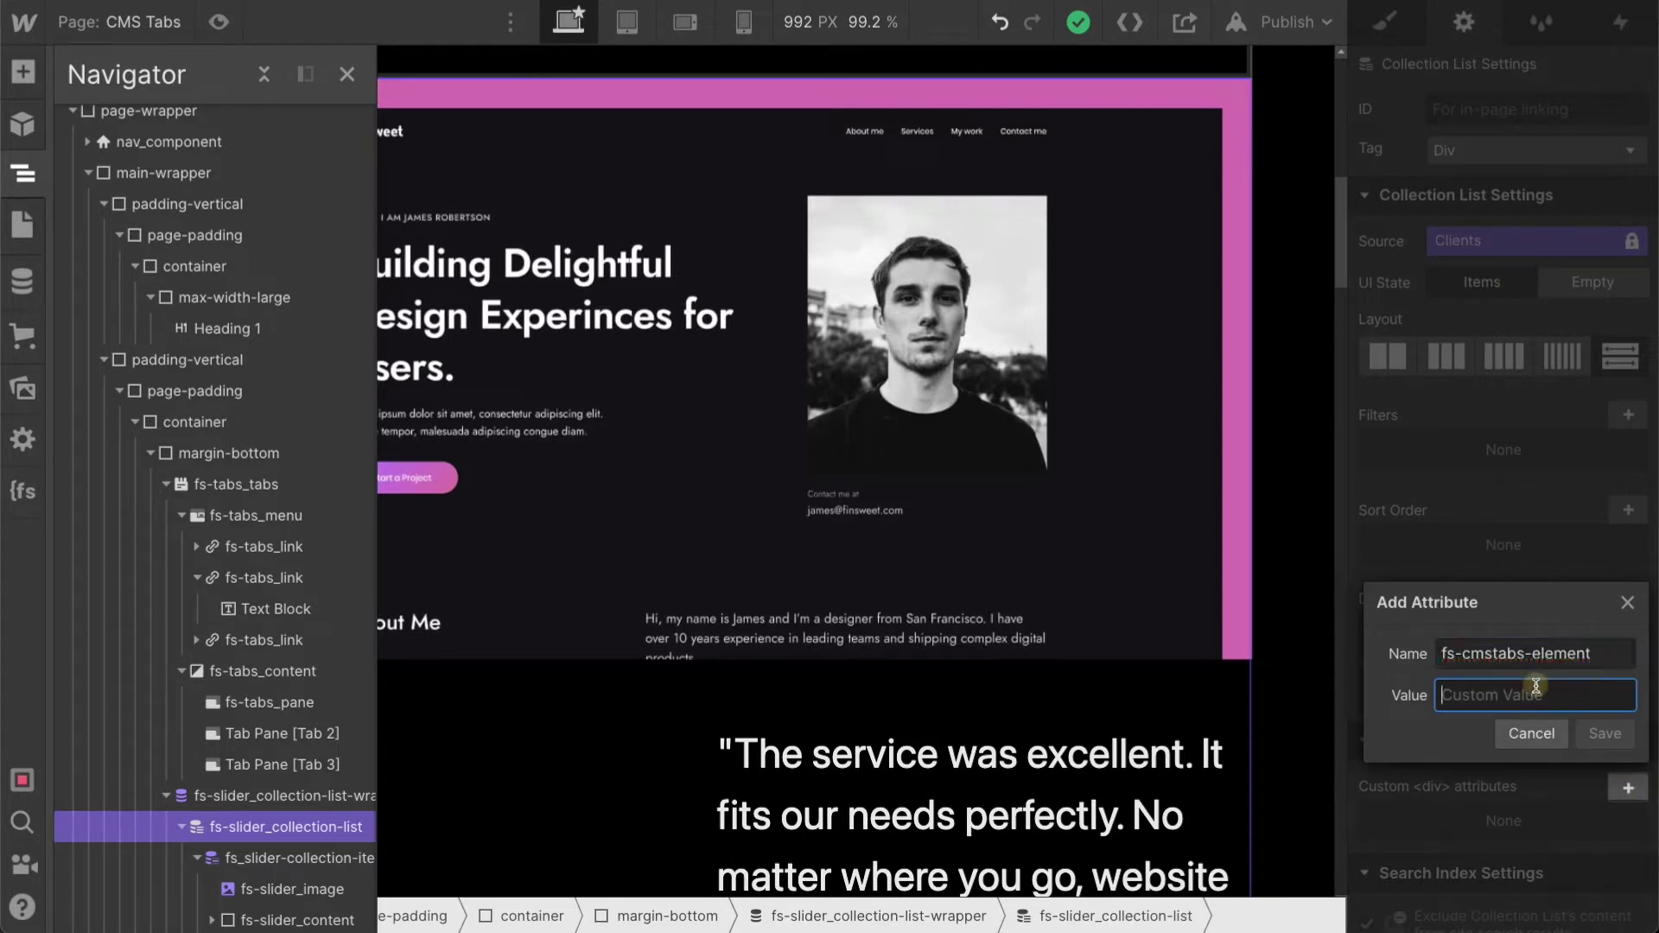
type("list")
key("Return")
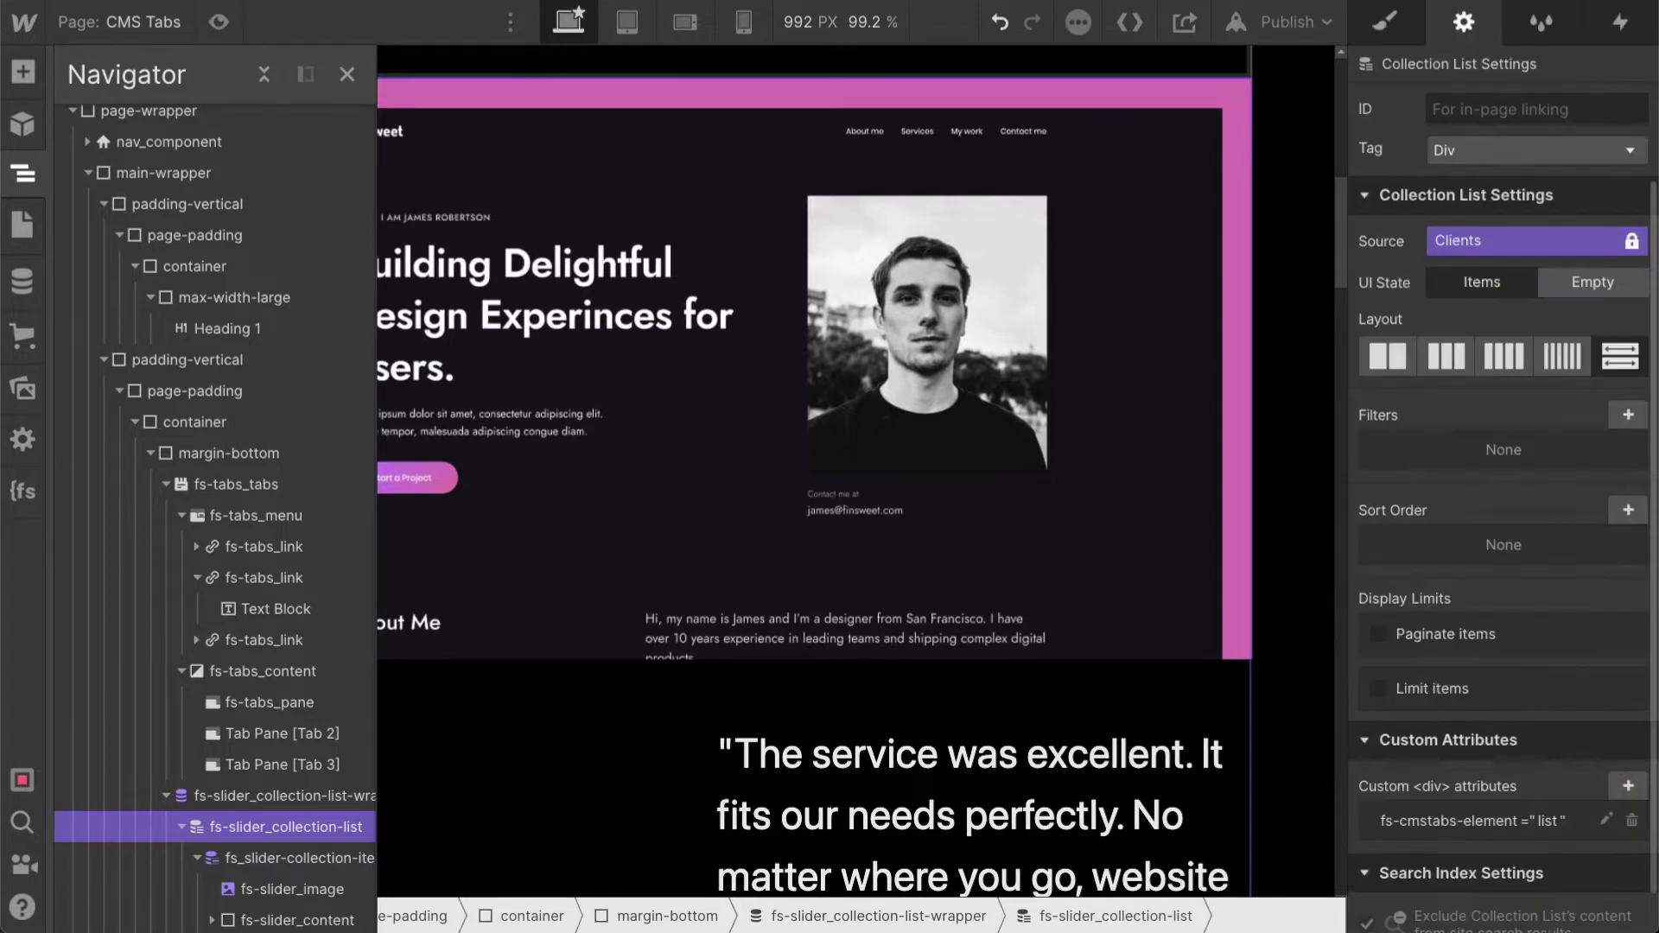
left_click(350, 73)
scroll(449, 337, "up", 6)
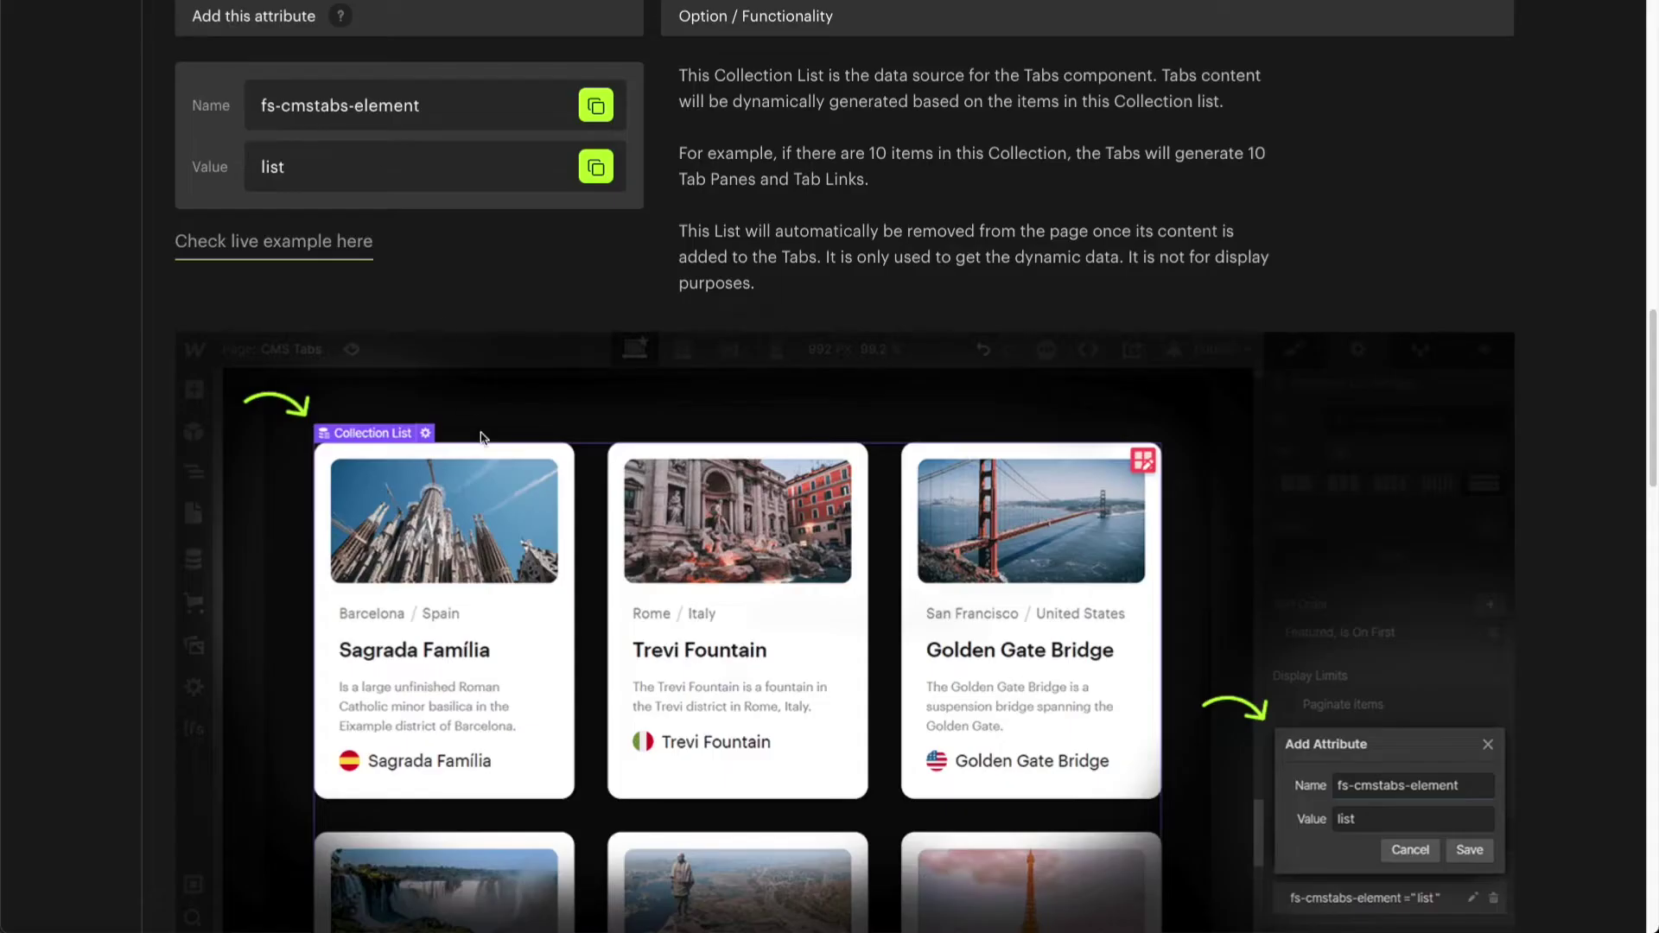
Collapse the Collection List details, expand the Tabs attribute, and copy its fs-cmstabs-element name
scroll(413, 95, "up", 2)
left_click(593, 65)
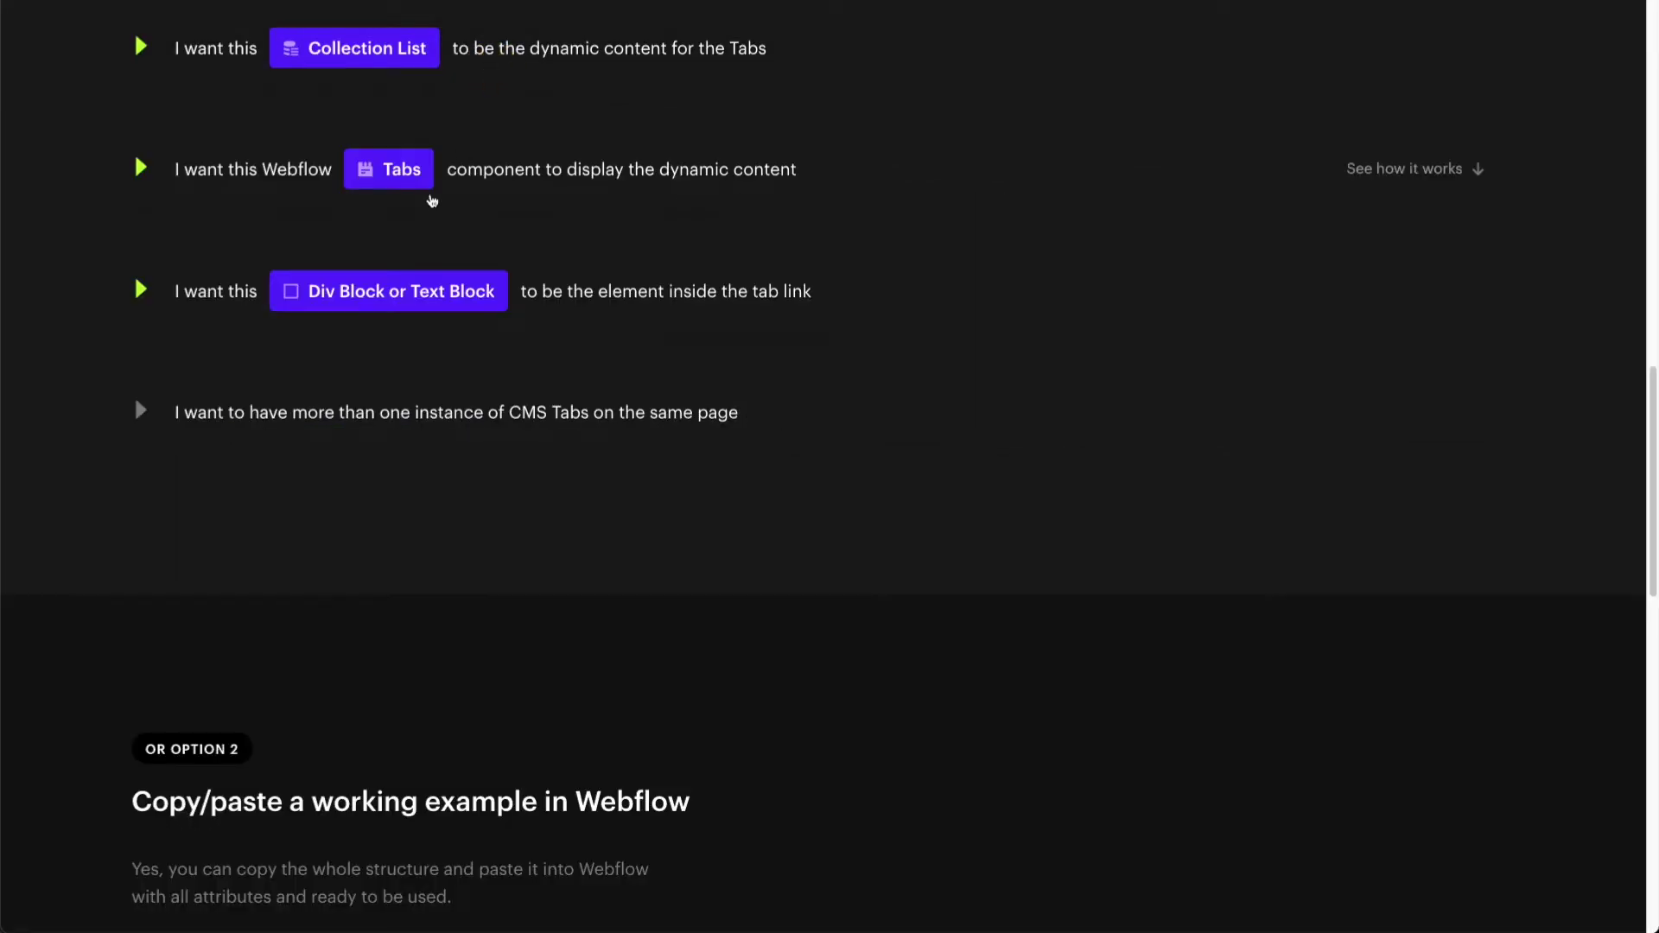
left_click(432, 188)
scroll(432, 191, "down", 5)
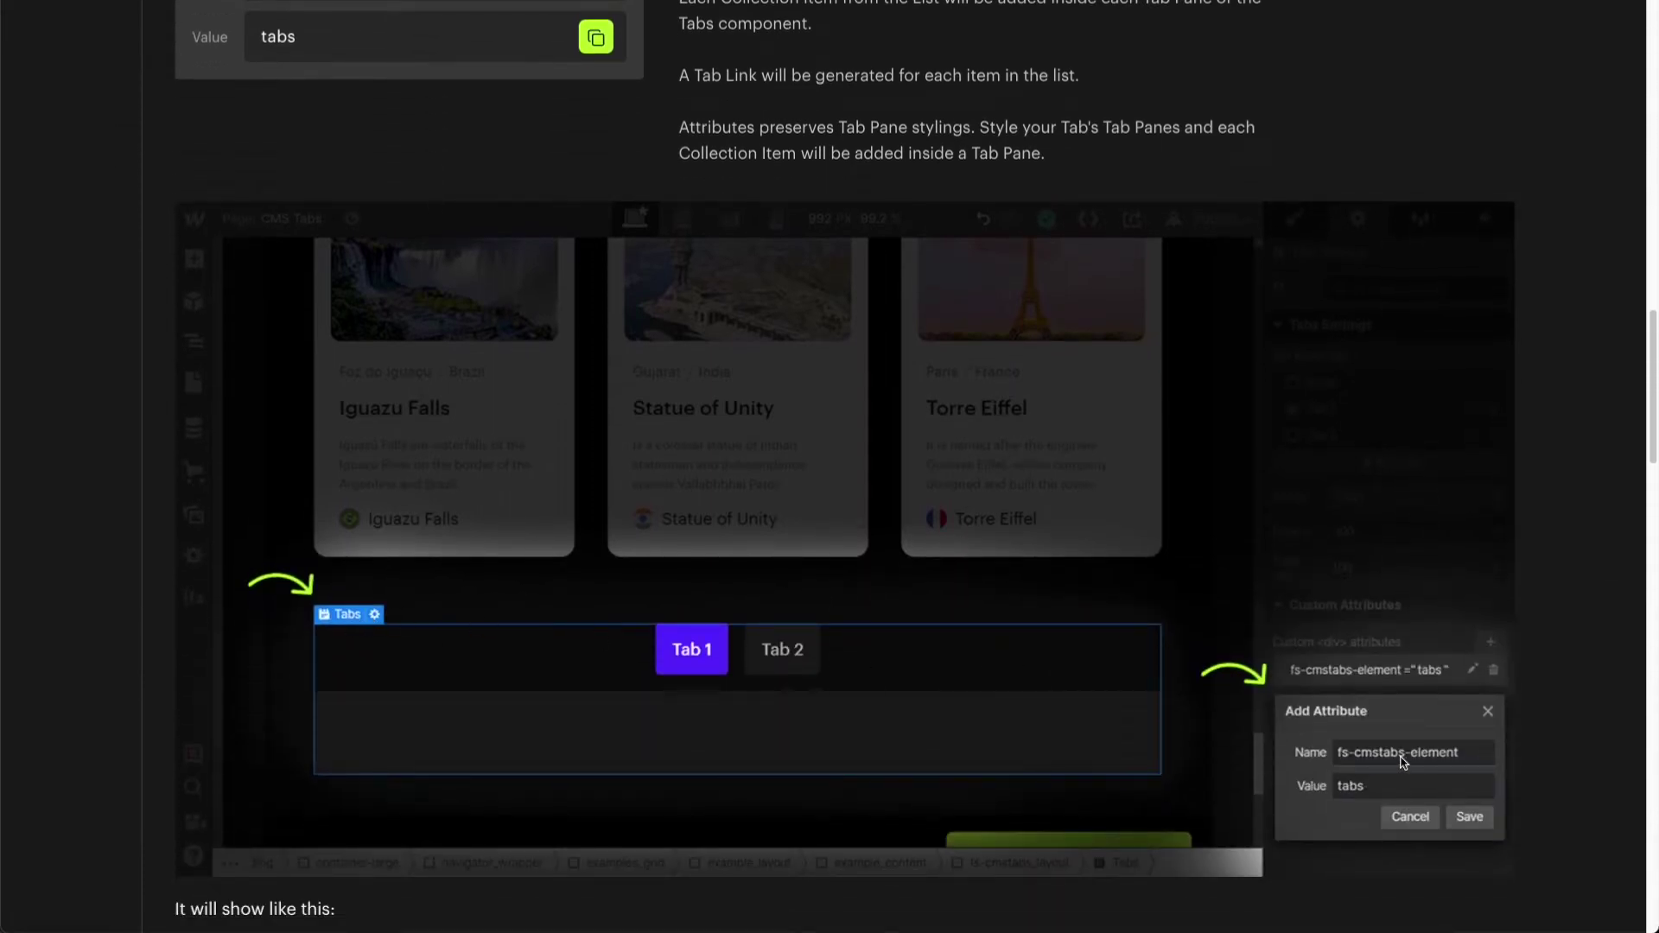
scroll(1061, 724, "up", 5)
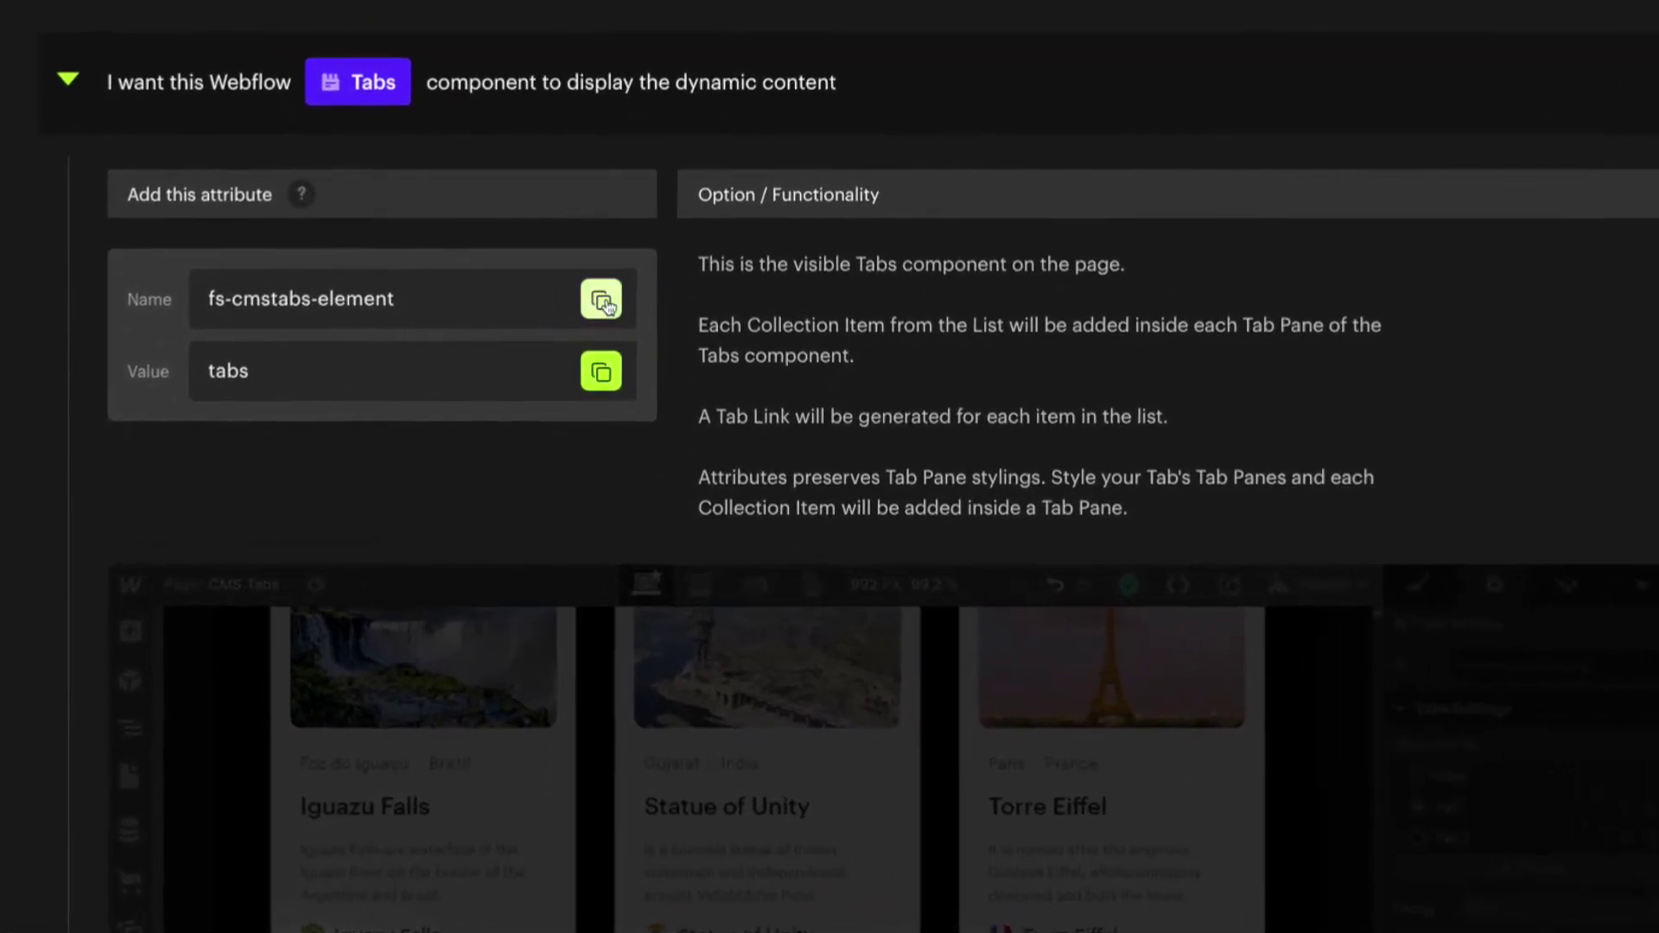
left_click(601, 300)
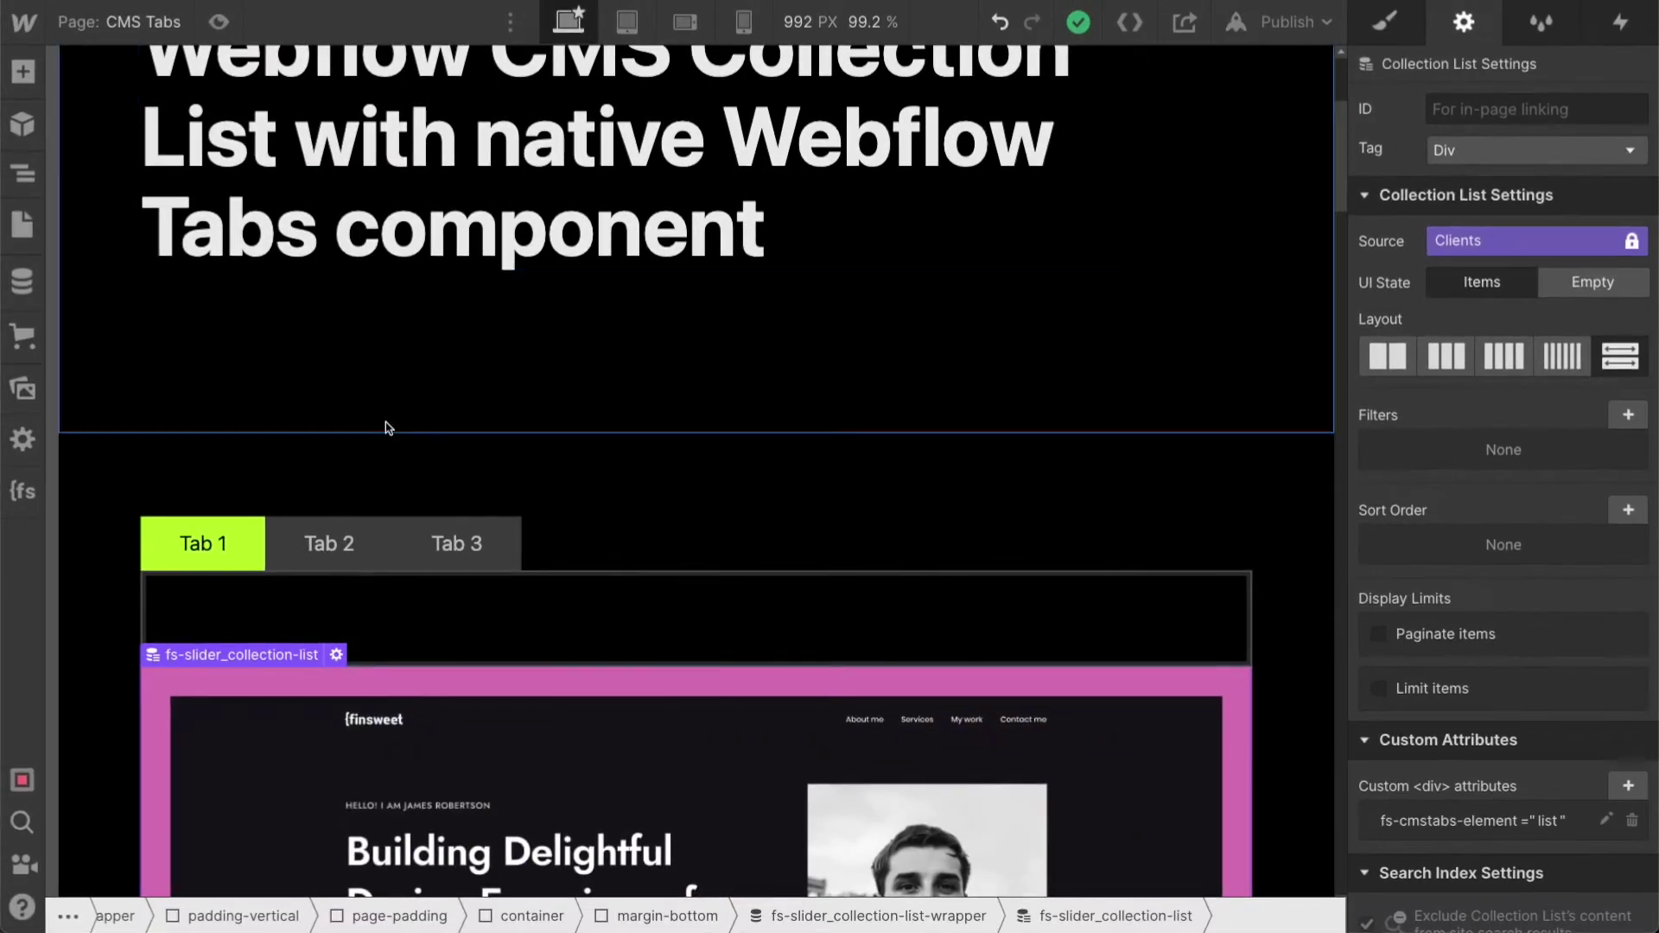
Select the fs-tabs_tabs Tabs element and show the element tree
scroll(385, 428, "down", 3)
left_click(336, 487)
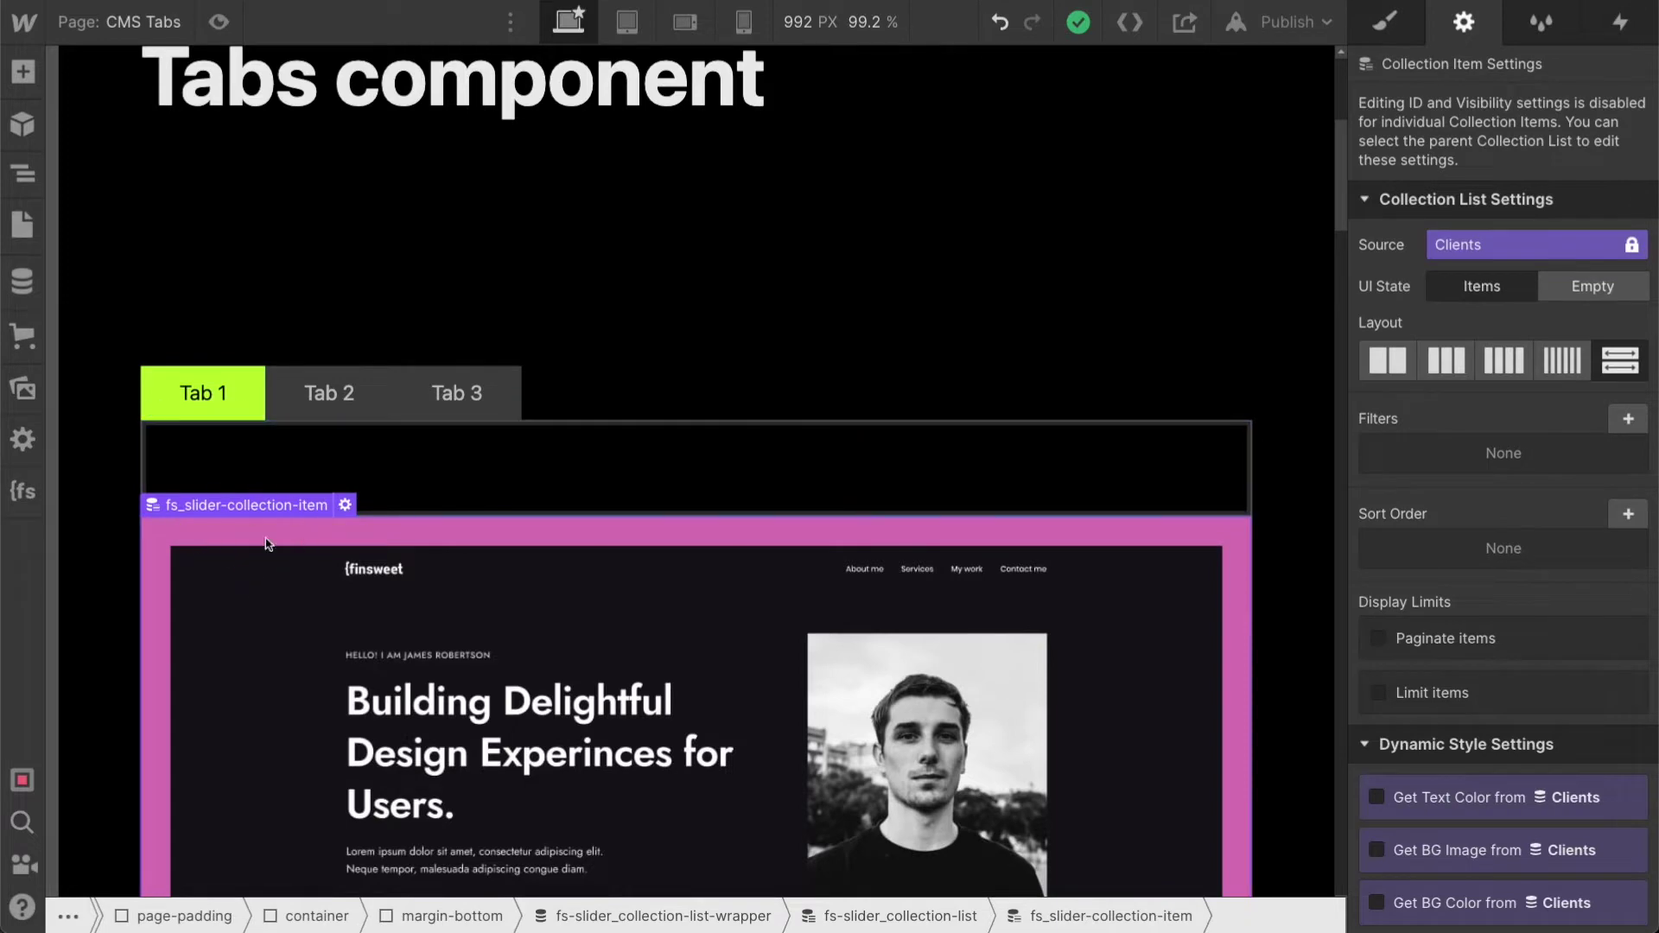
left_click(341, 472)
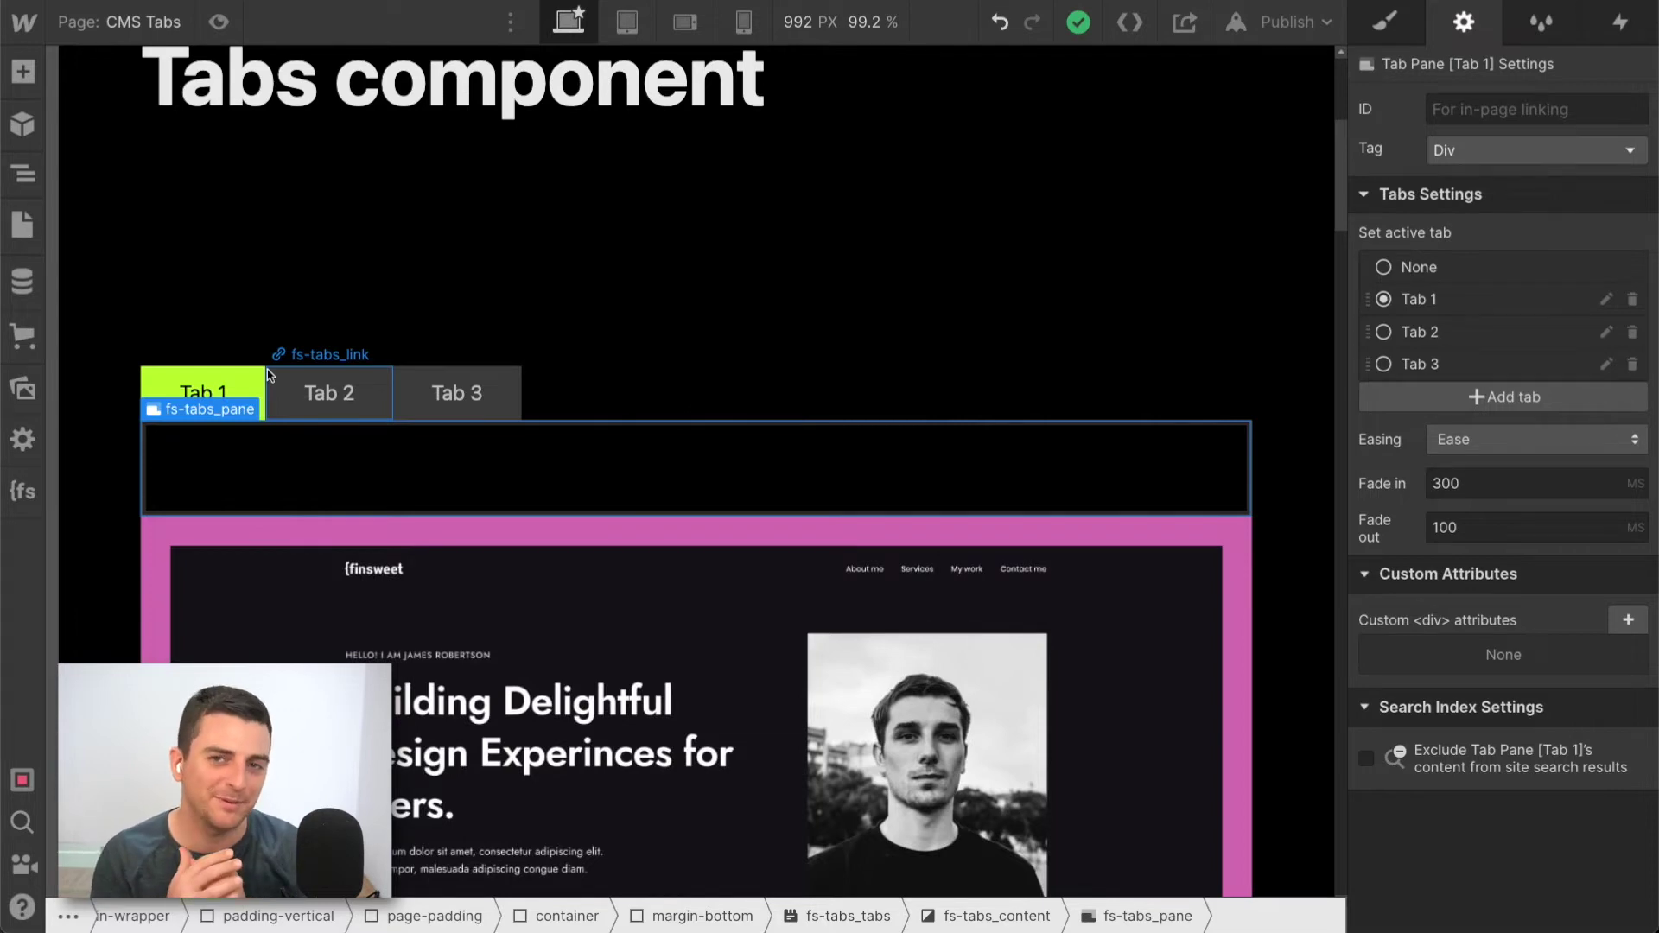
left_click(319, 422)
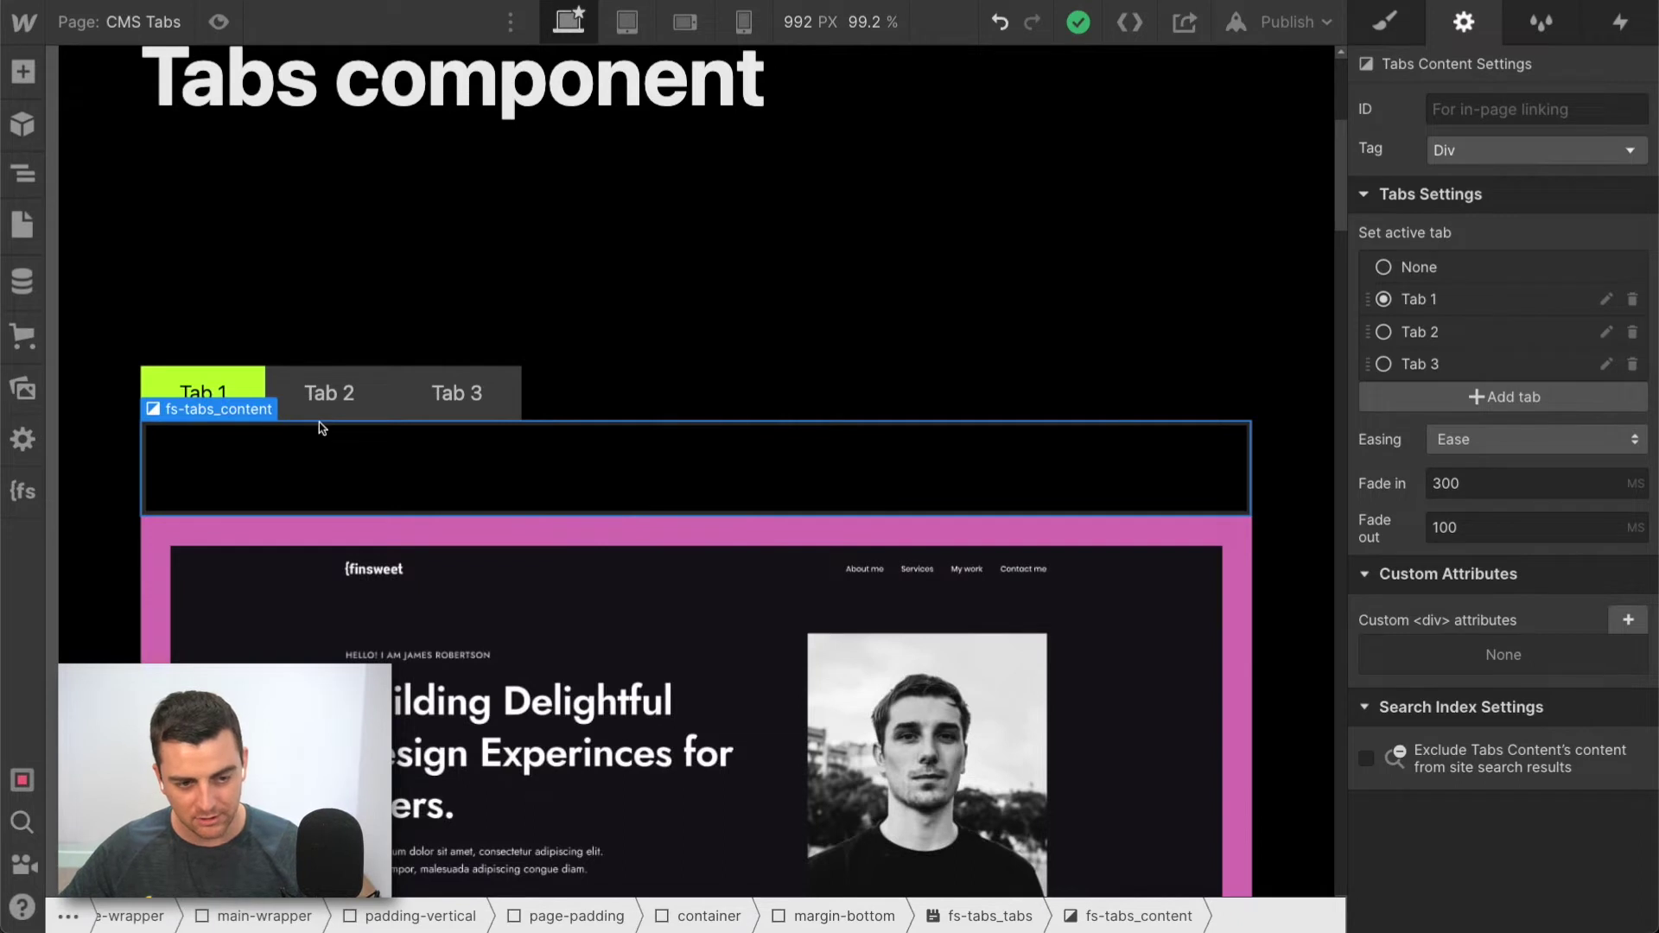
left_click(318, 422)
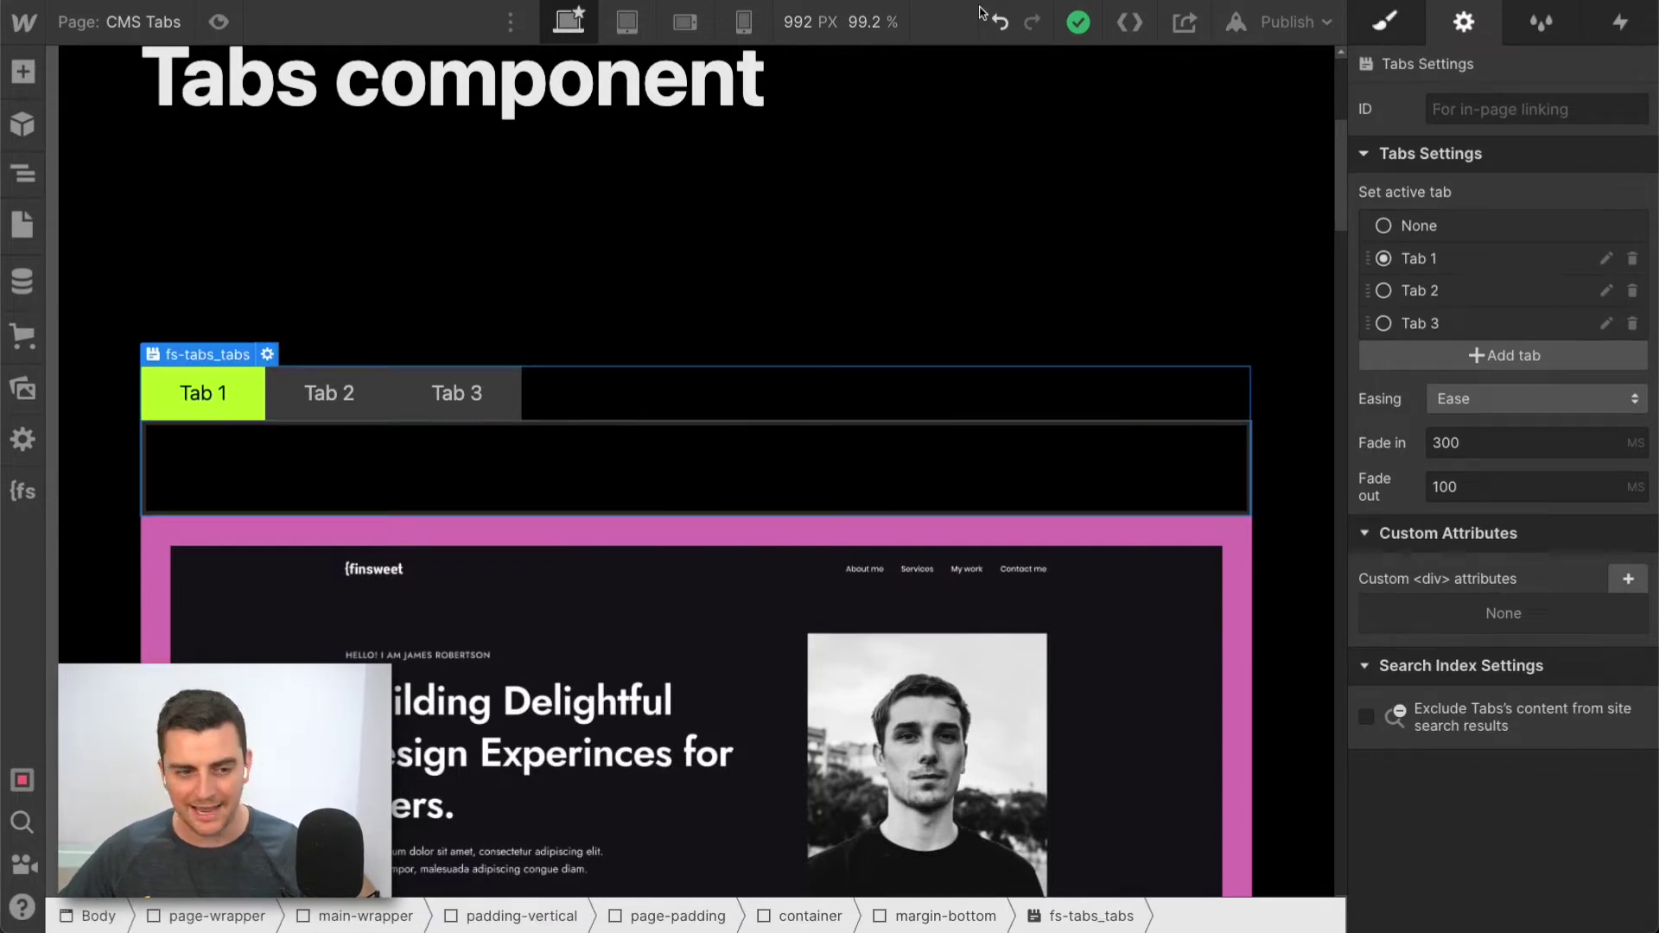
left_click(23, 173)
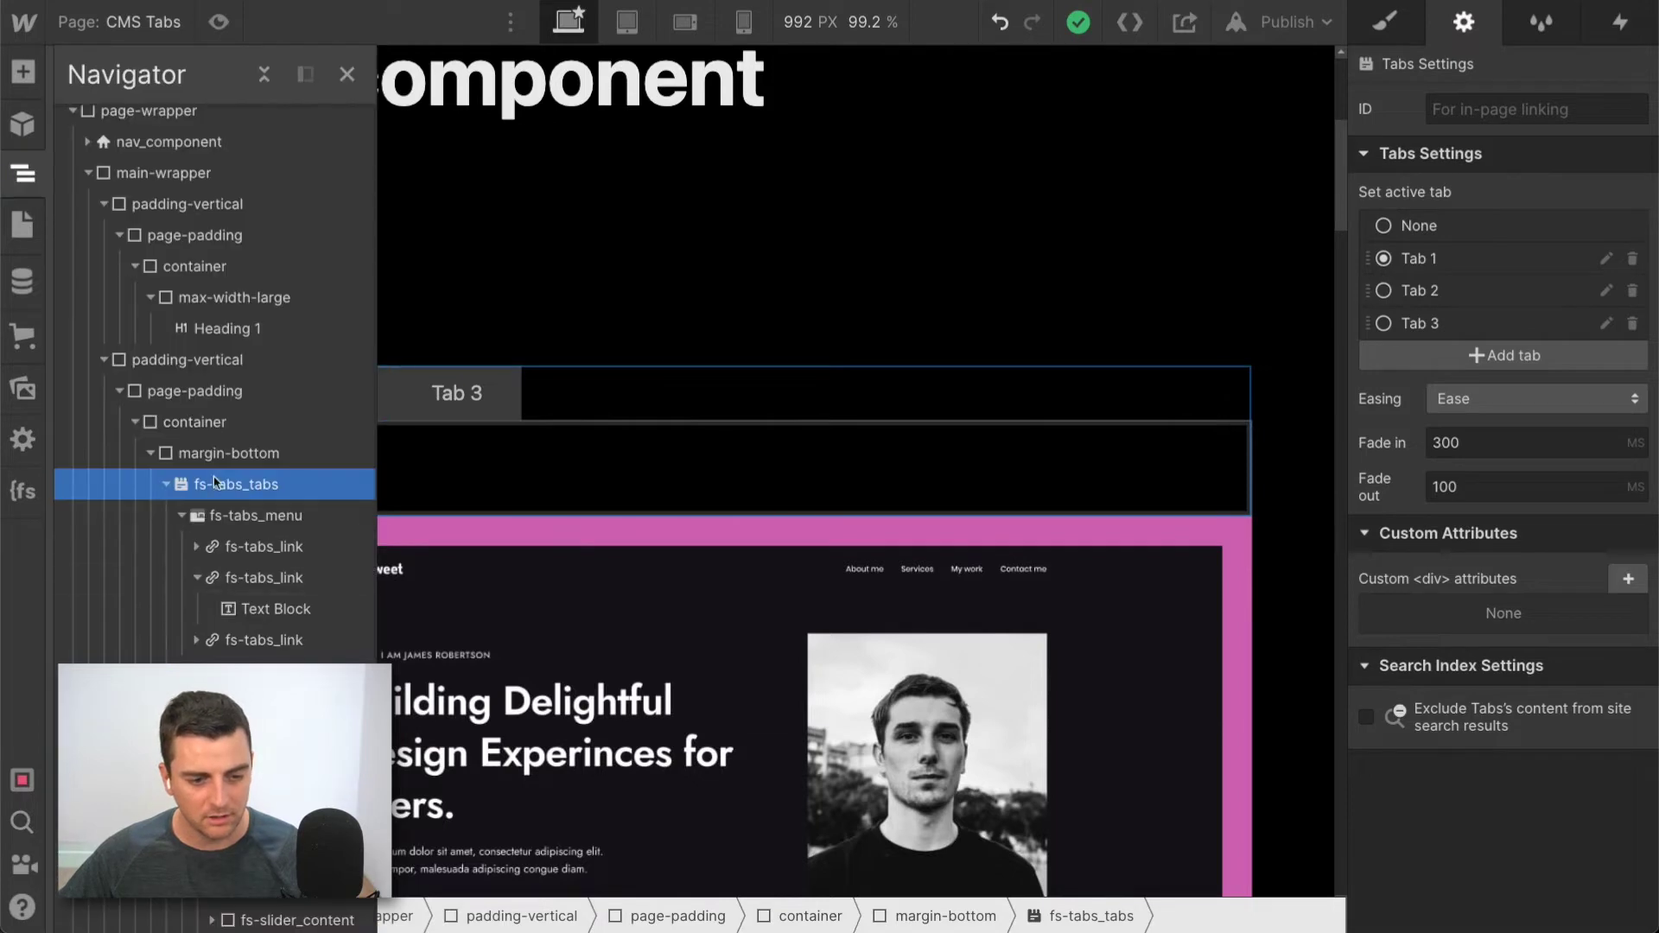
Add and save custom attribute fs-cmstabs-element with value tabs on the Tabs element
left_click(1628, 578)
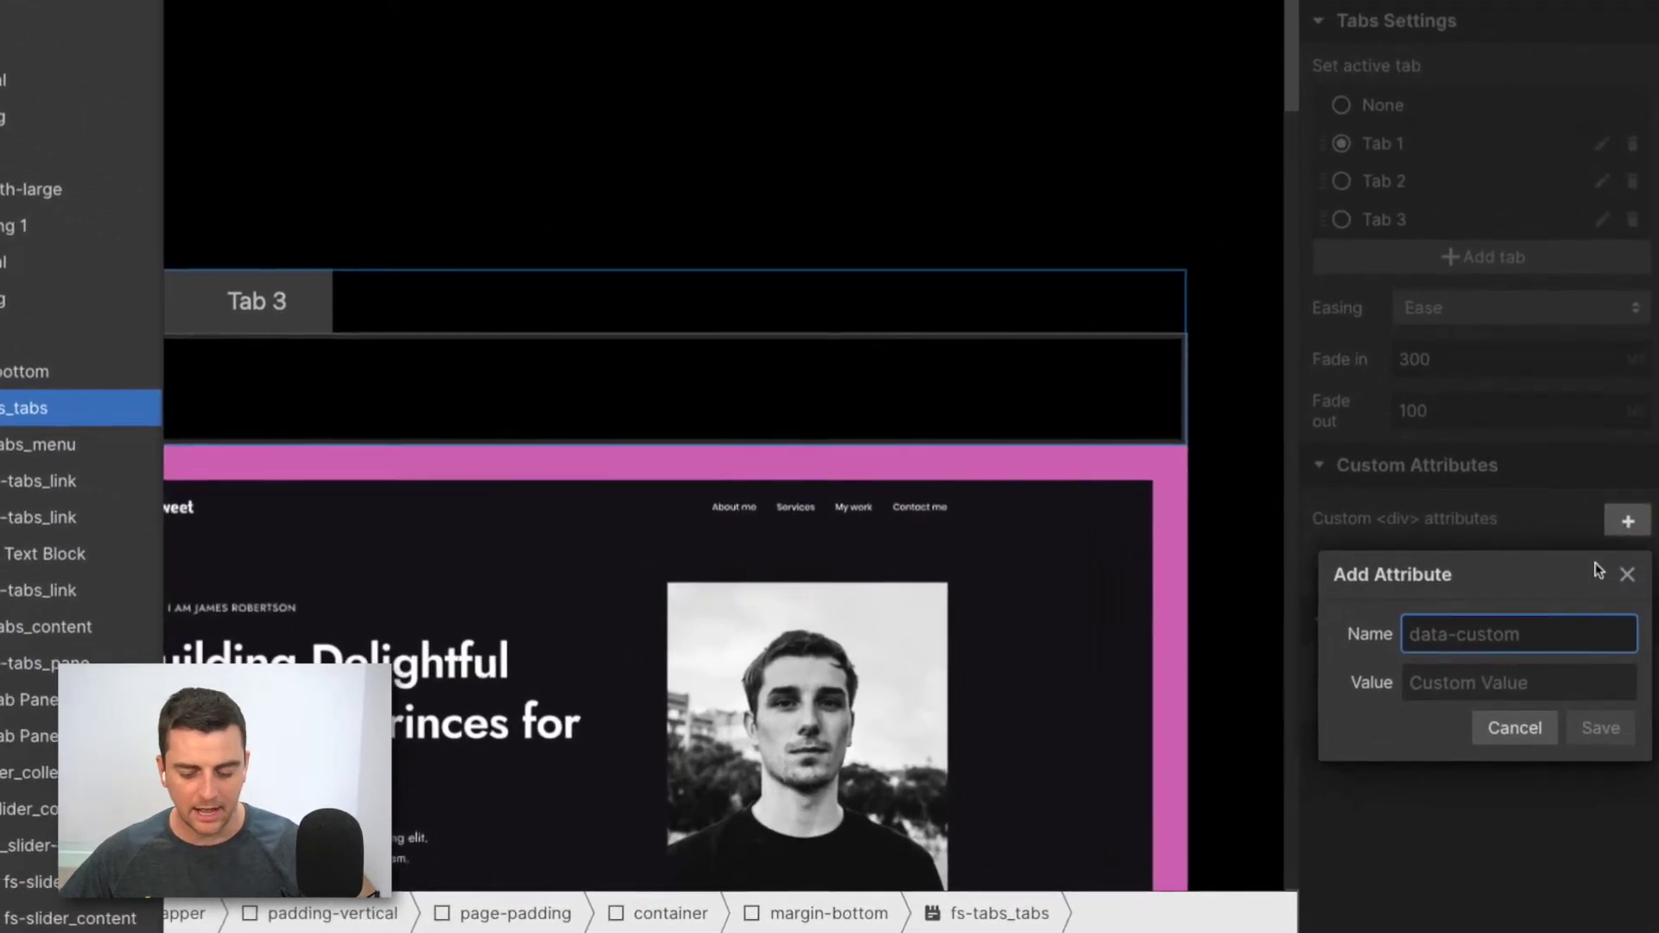
key("ctrl+v")
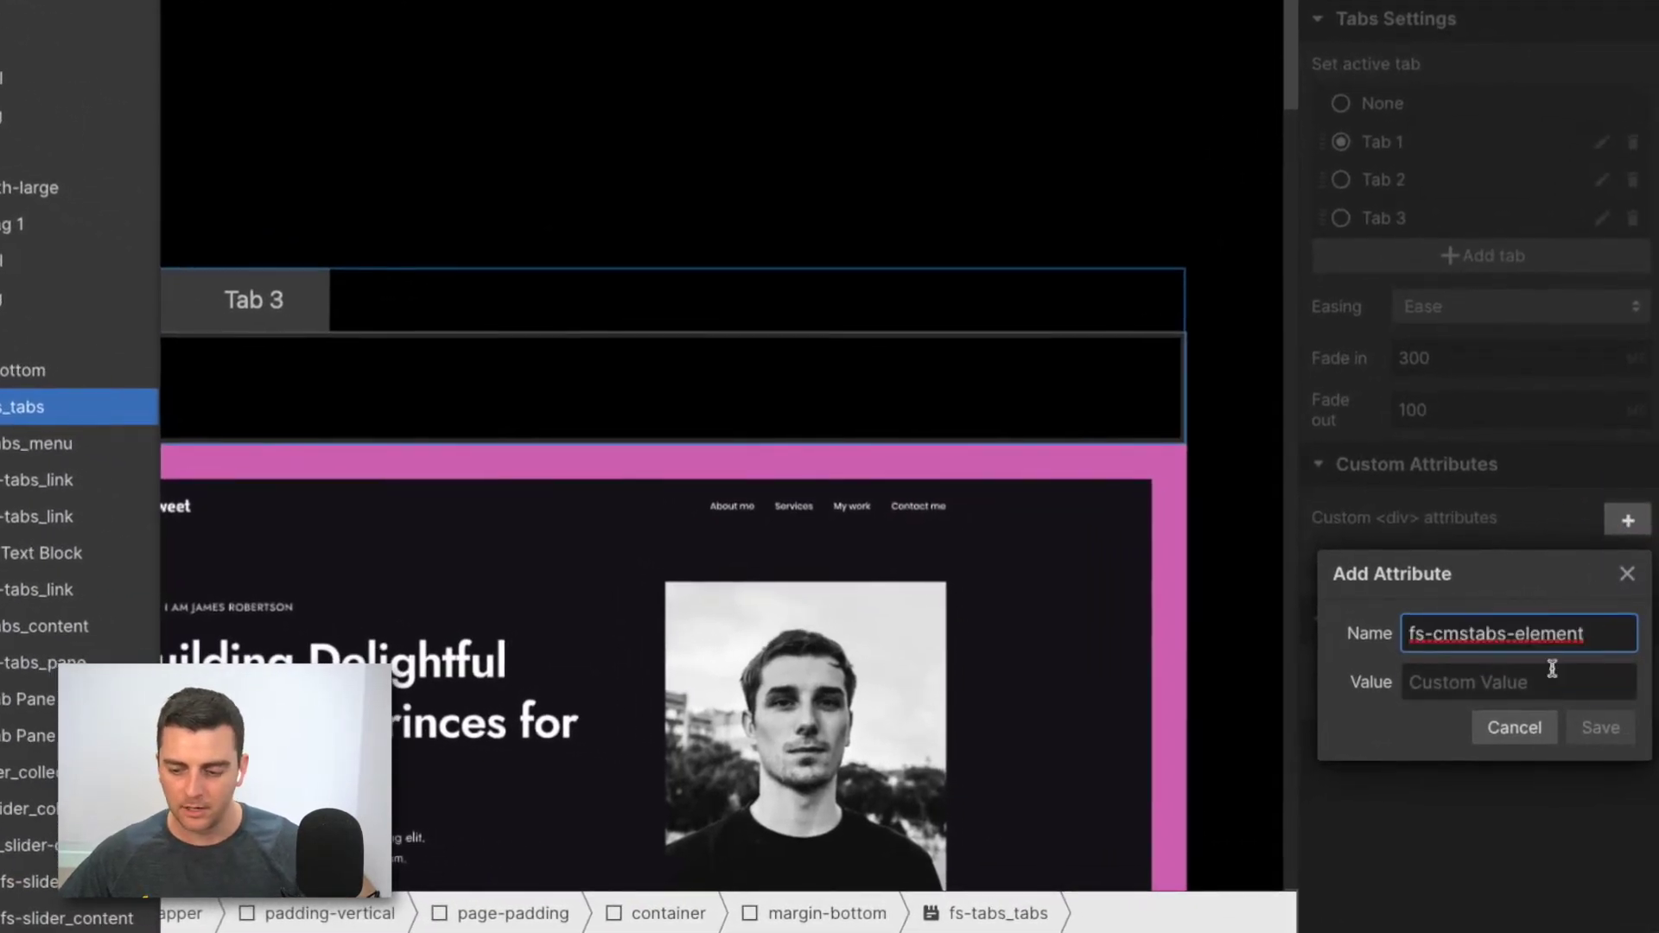
left_click(1553, 674)
type("tabs")
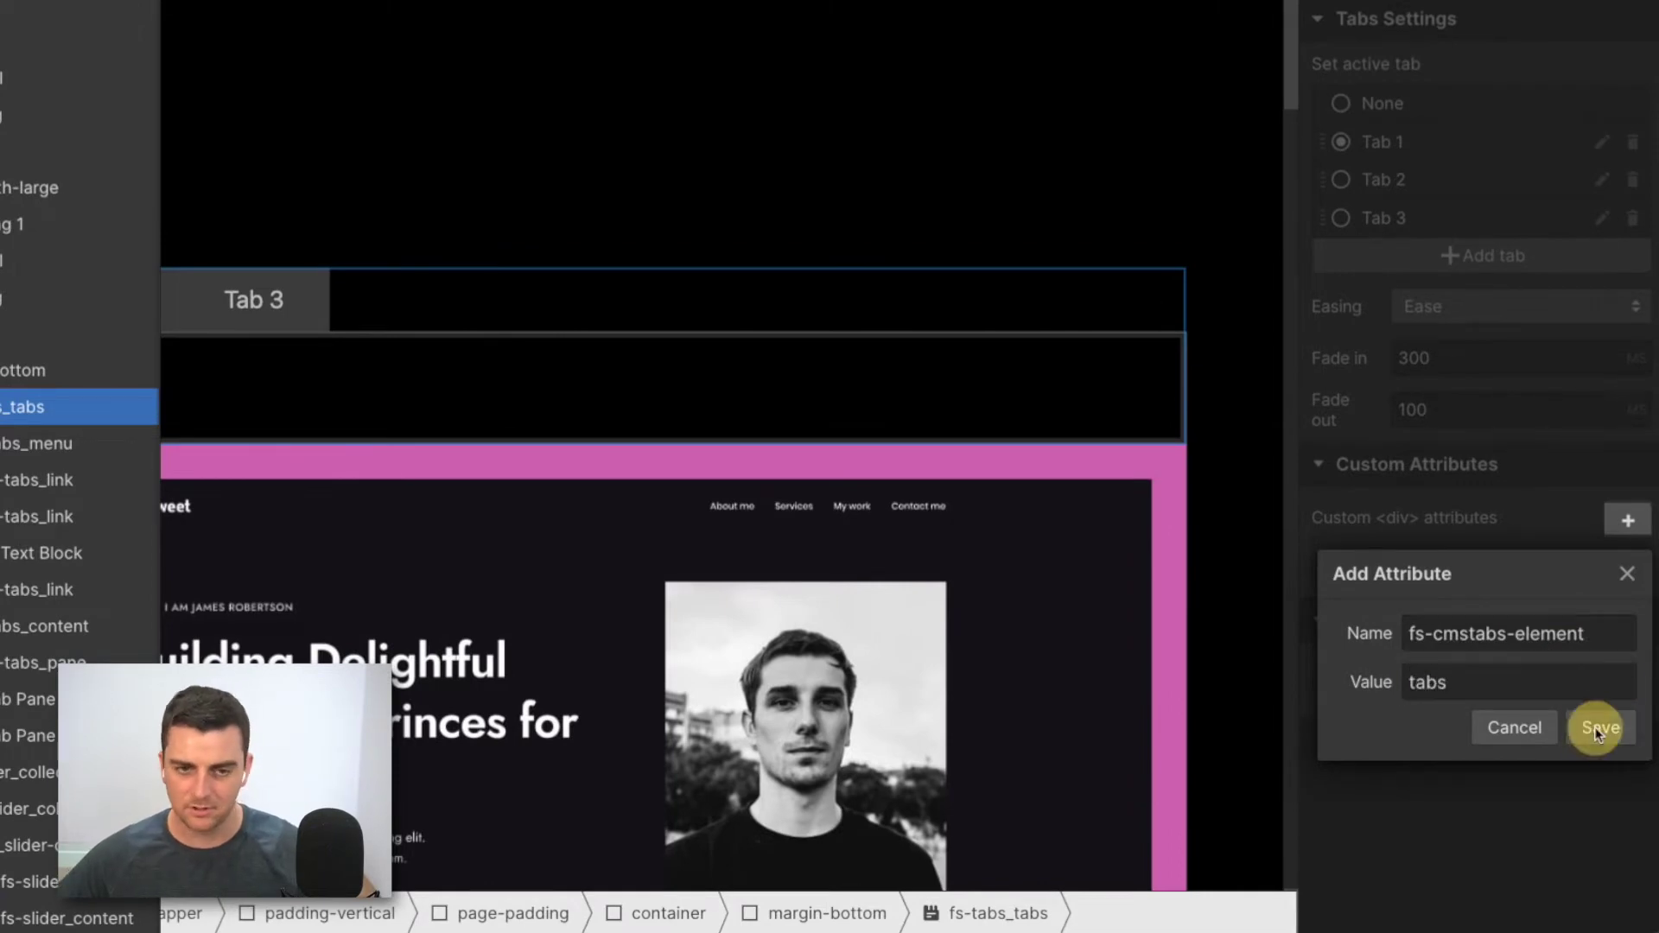
left_click(1599, 727)
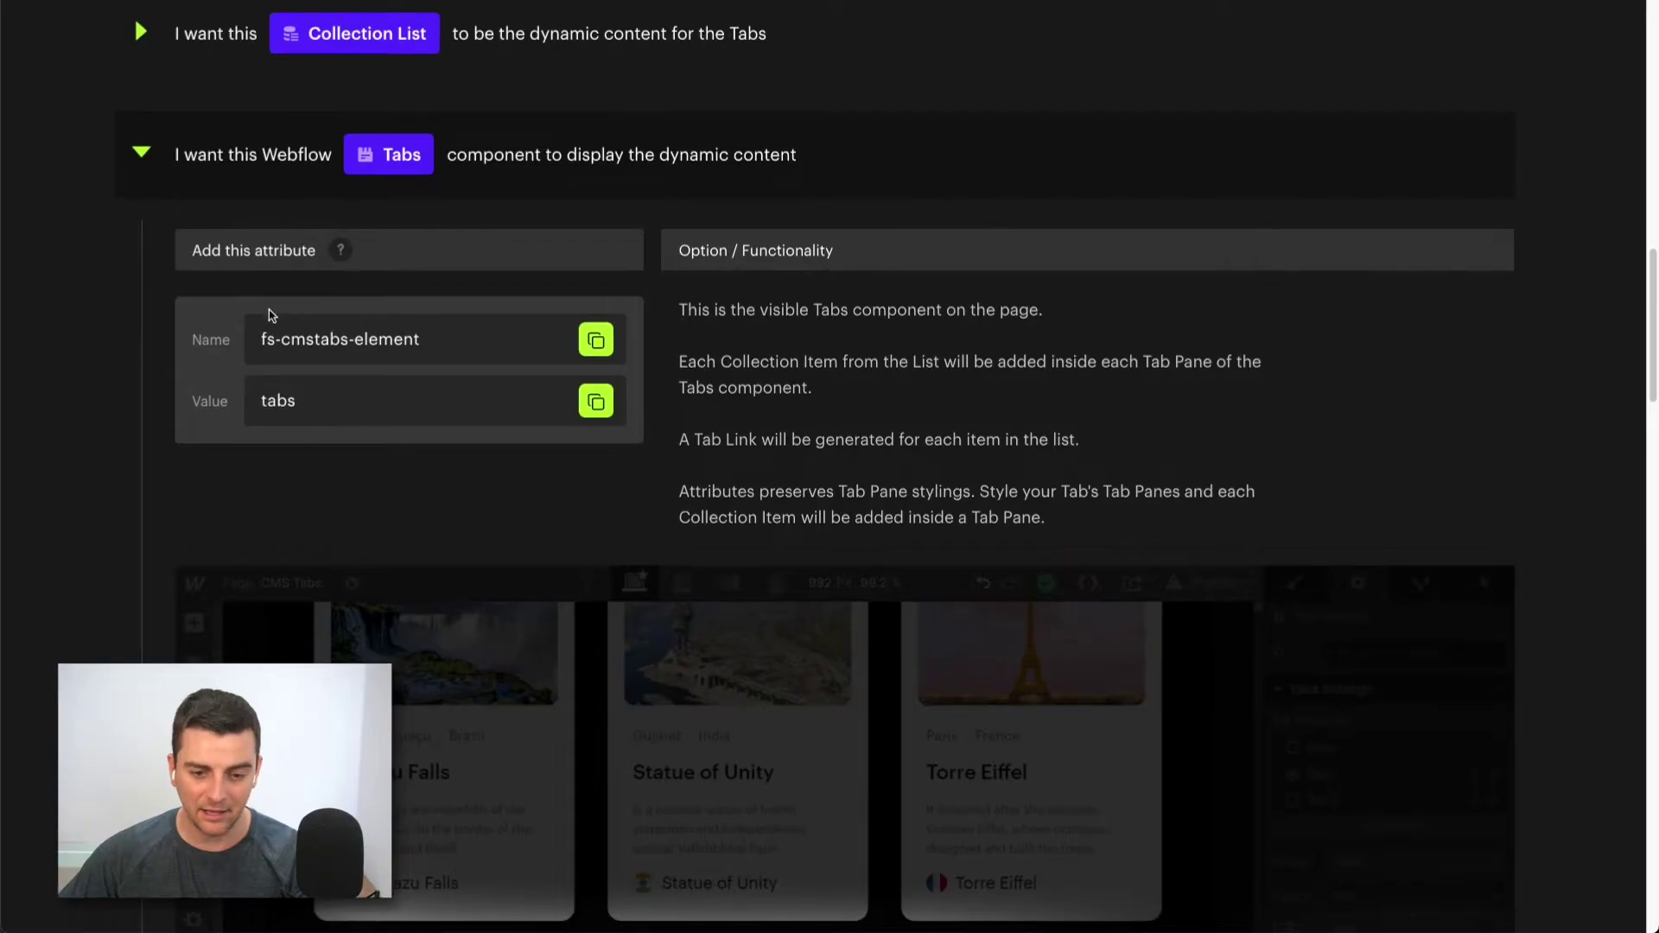
Expand the 'Div Block or Text Block' option to review fs-cmstabs-element = tab-link and its demo
scroll(268, 313, "down", 6)
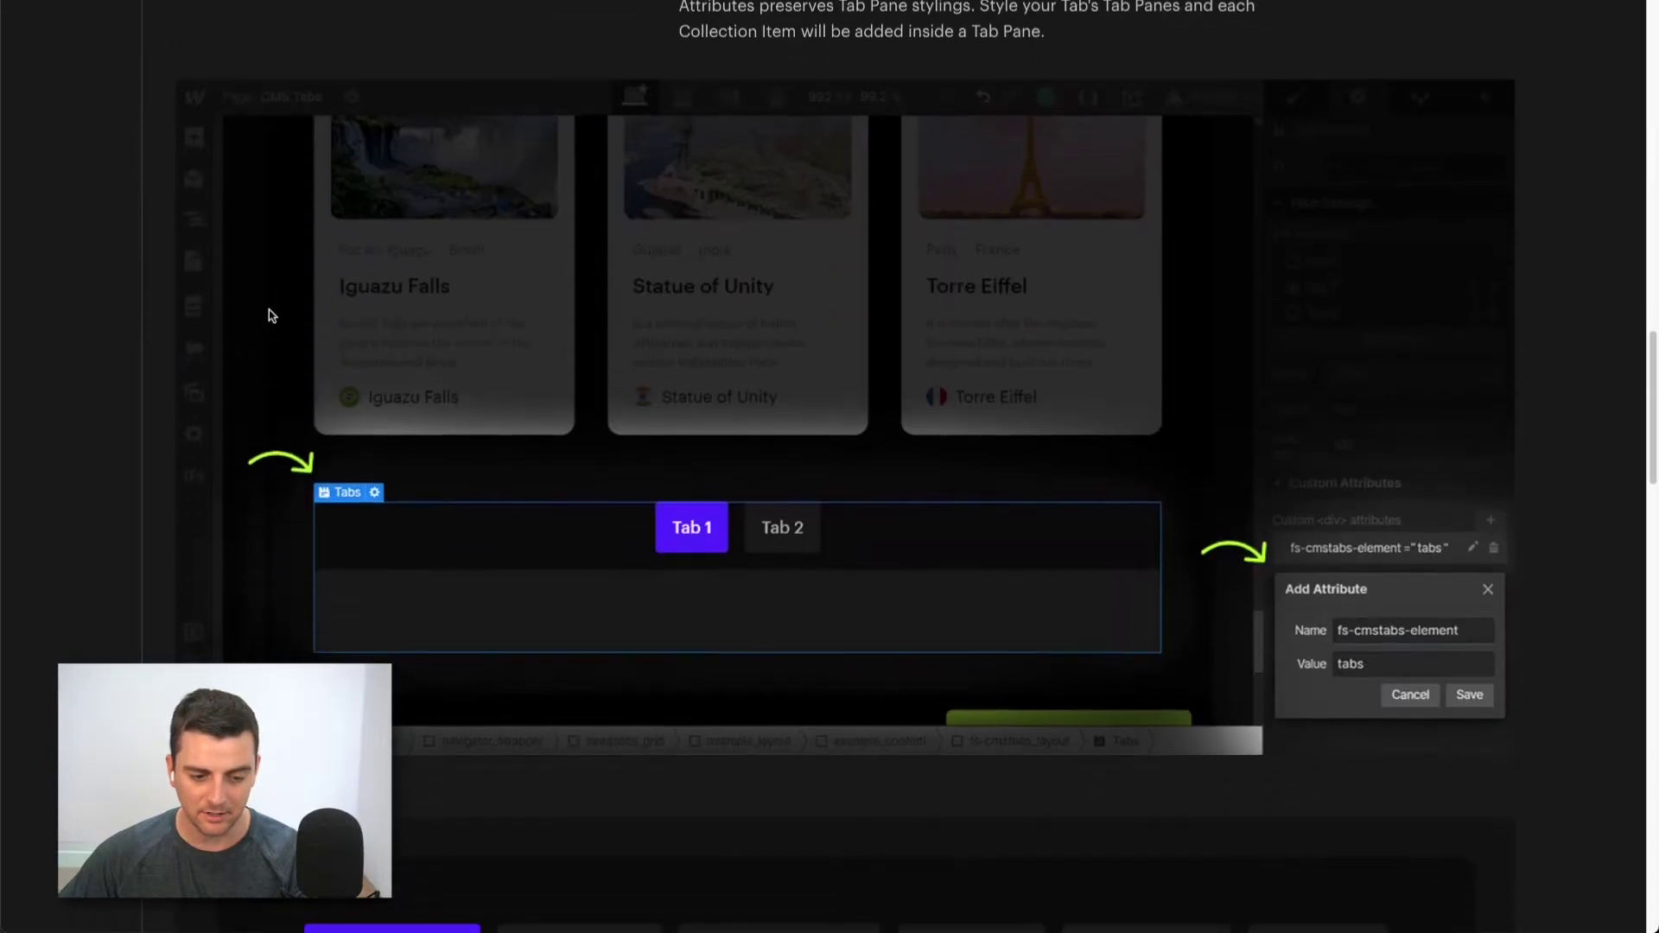
scroll(268, 310, "down", 10)
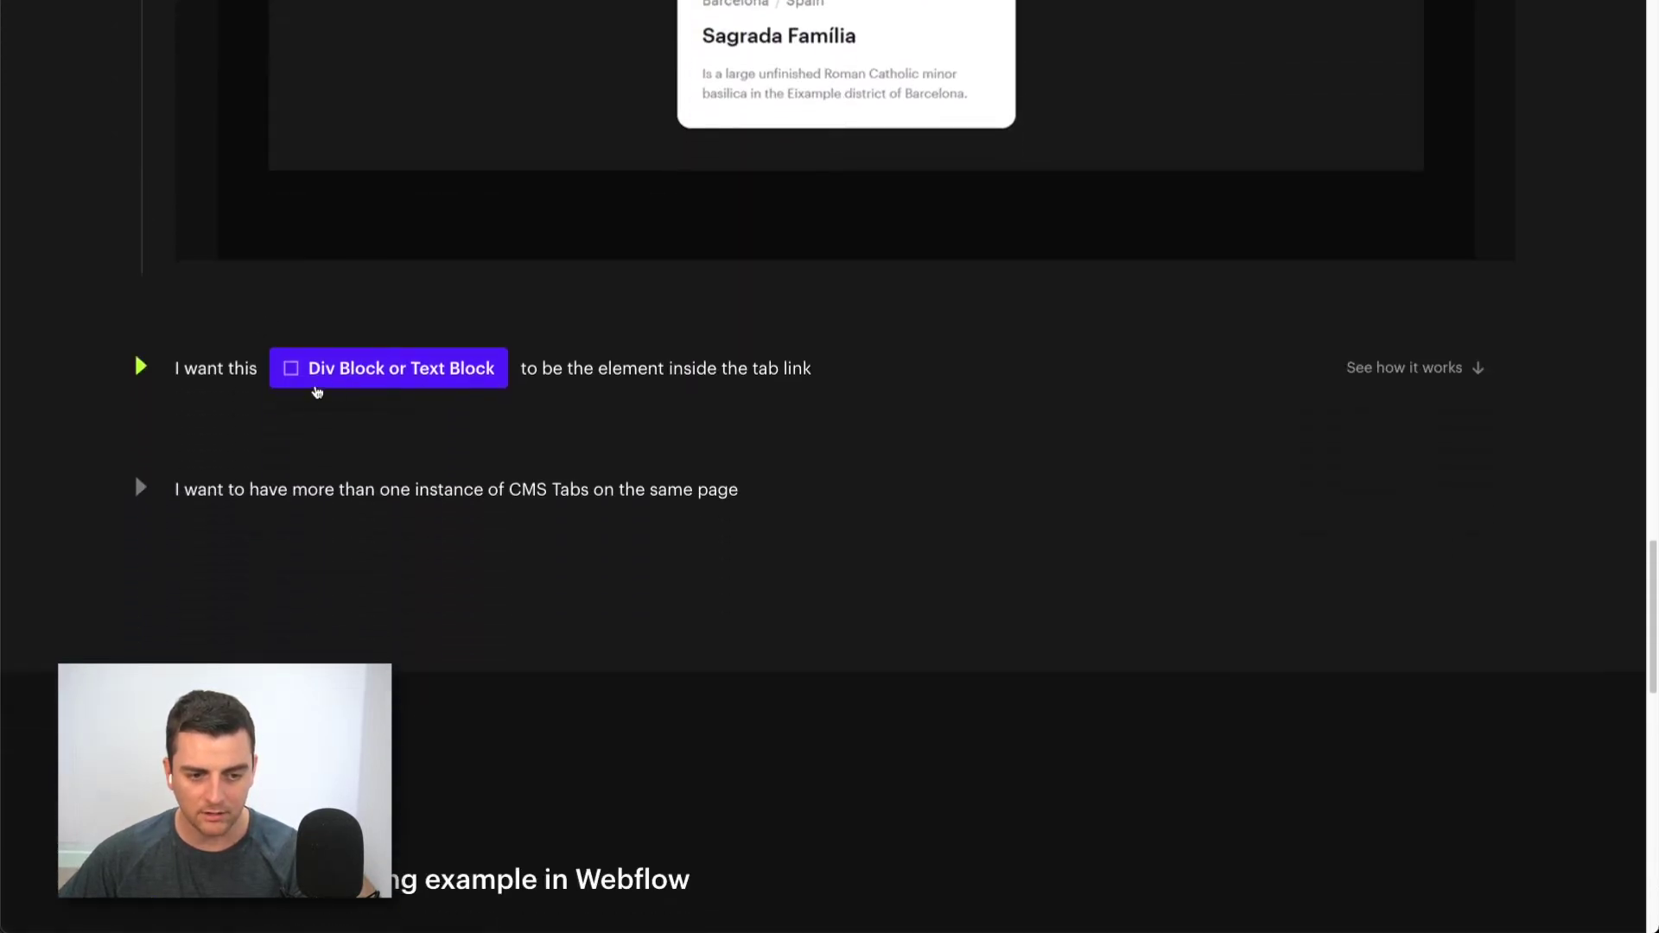
left_click(638, 376)
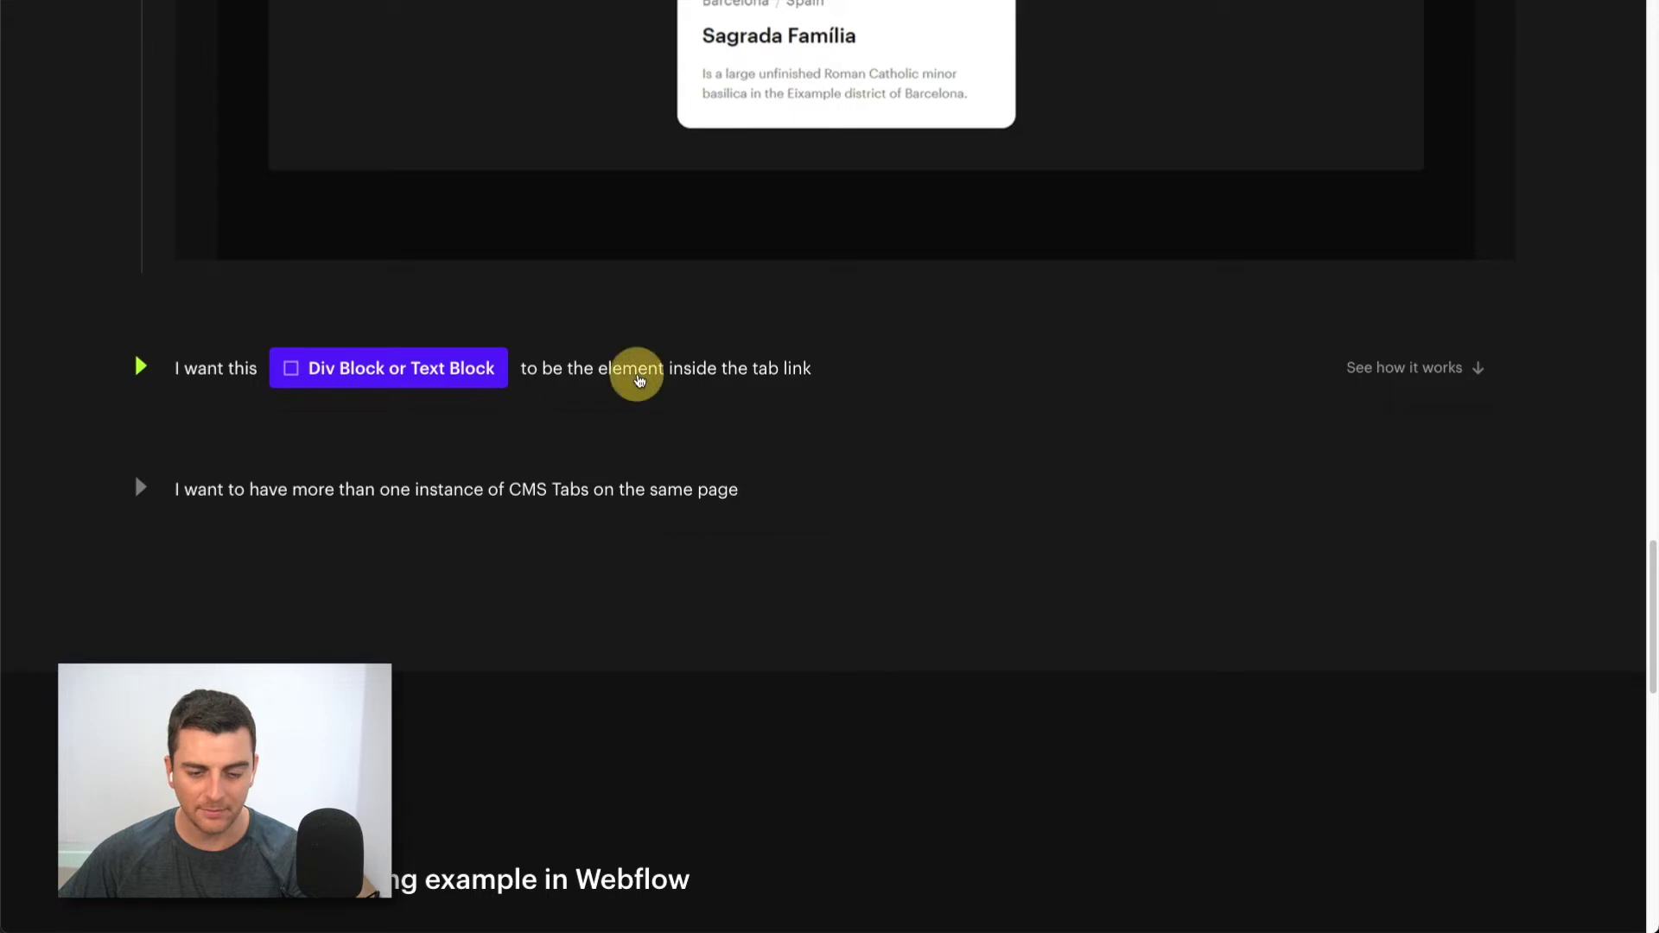
scroll(640, 380, "down", 4)
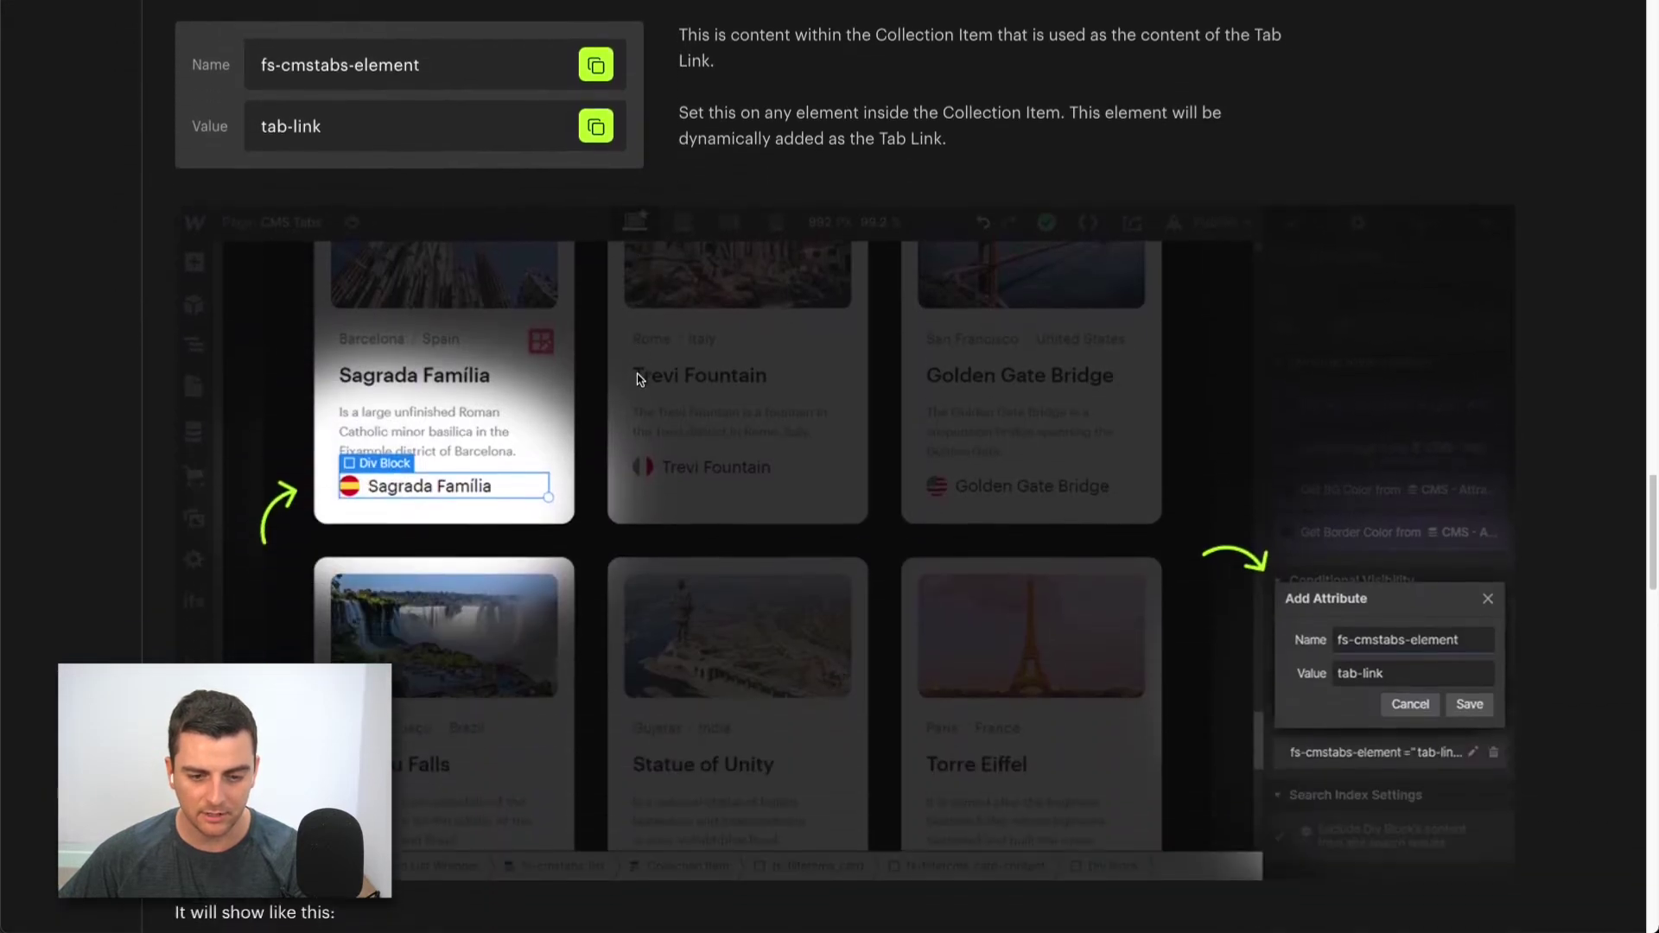
scroll(466, 433, "down", 1)
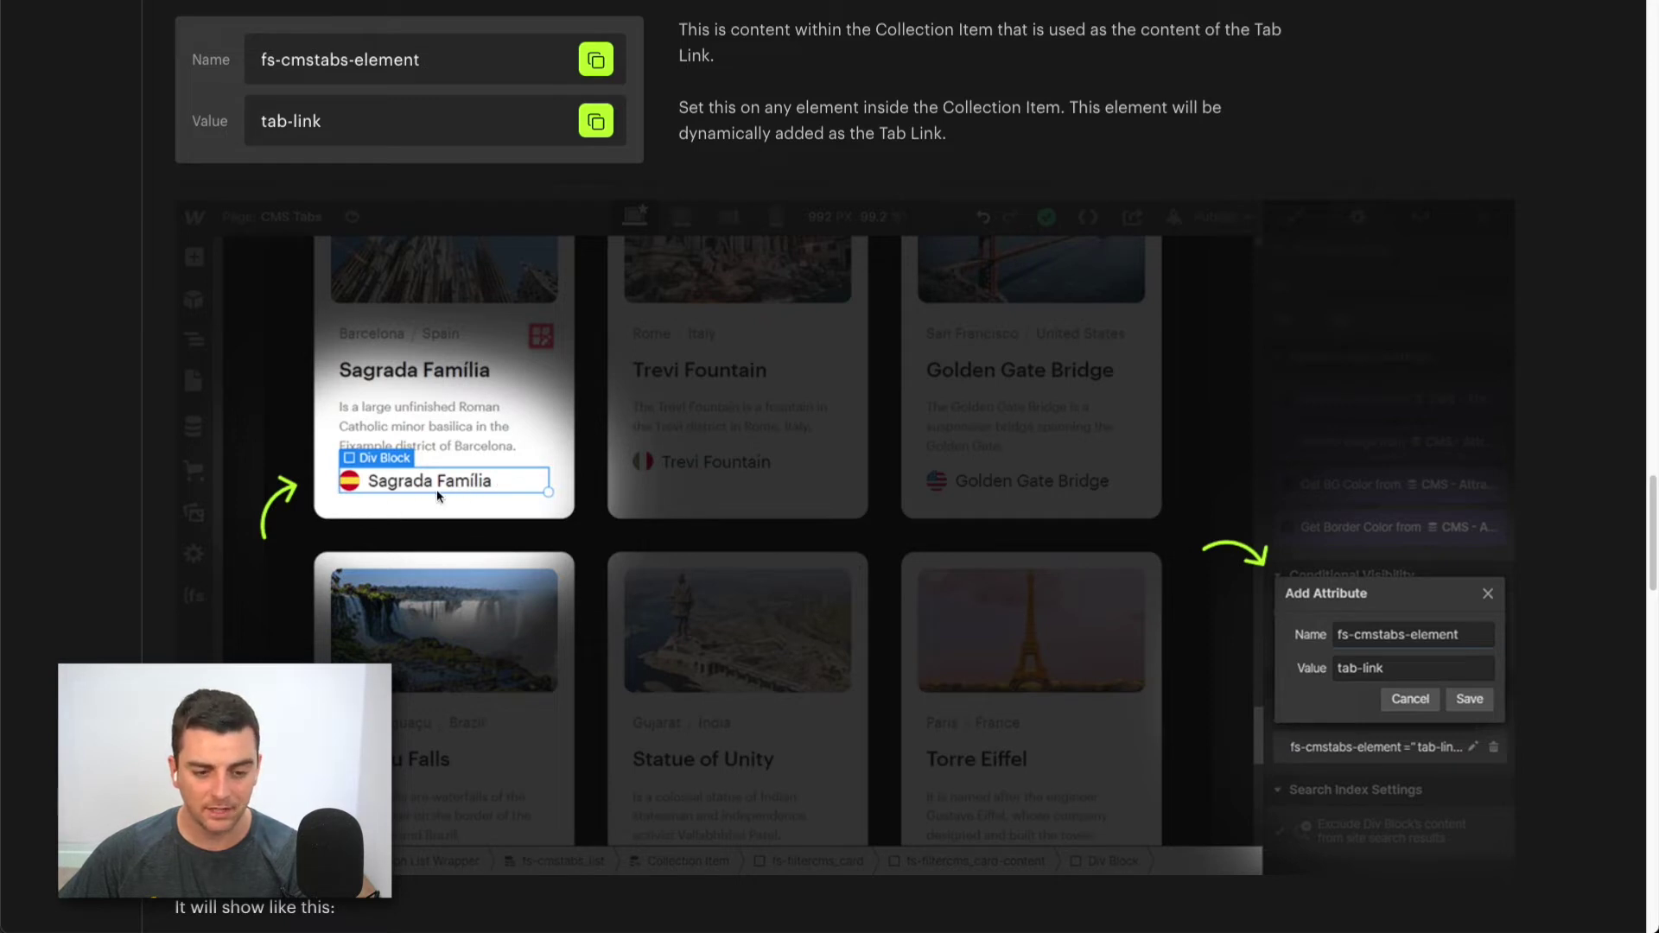
scroll(438, 489, "down", 7)
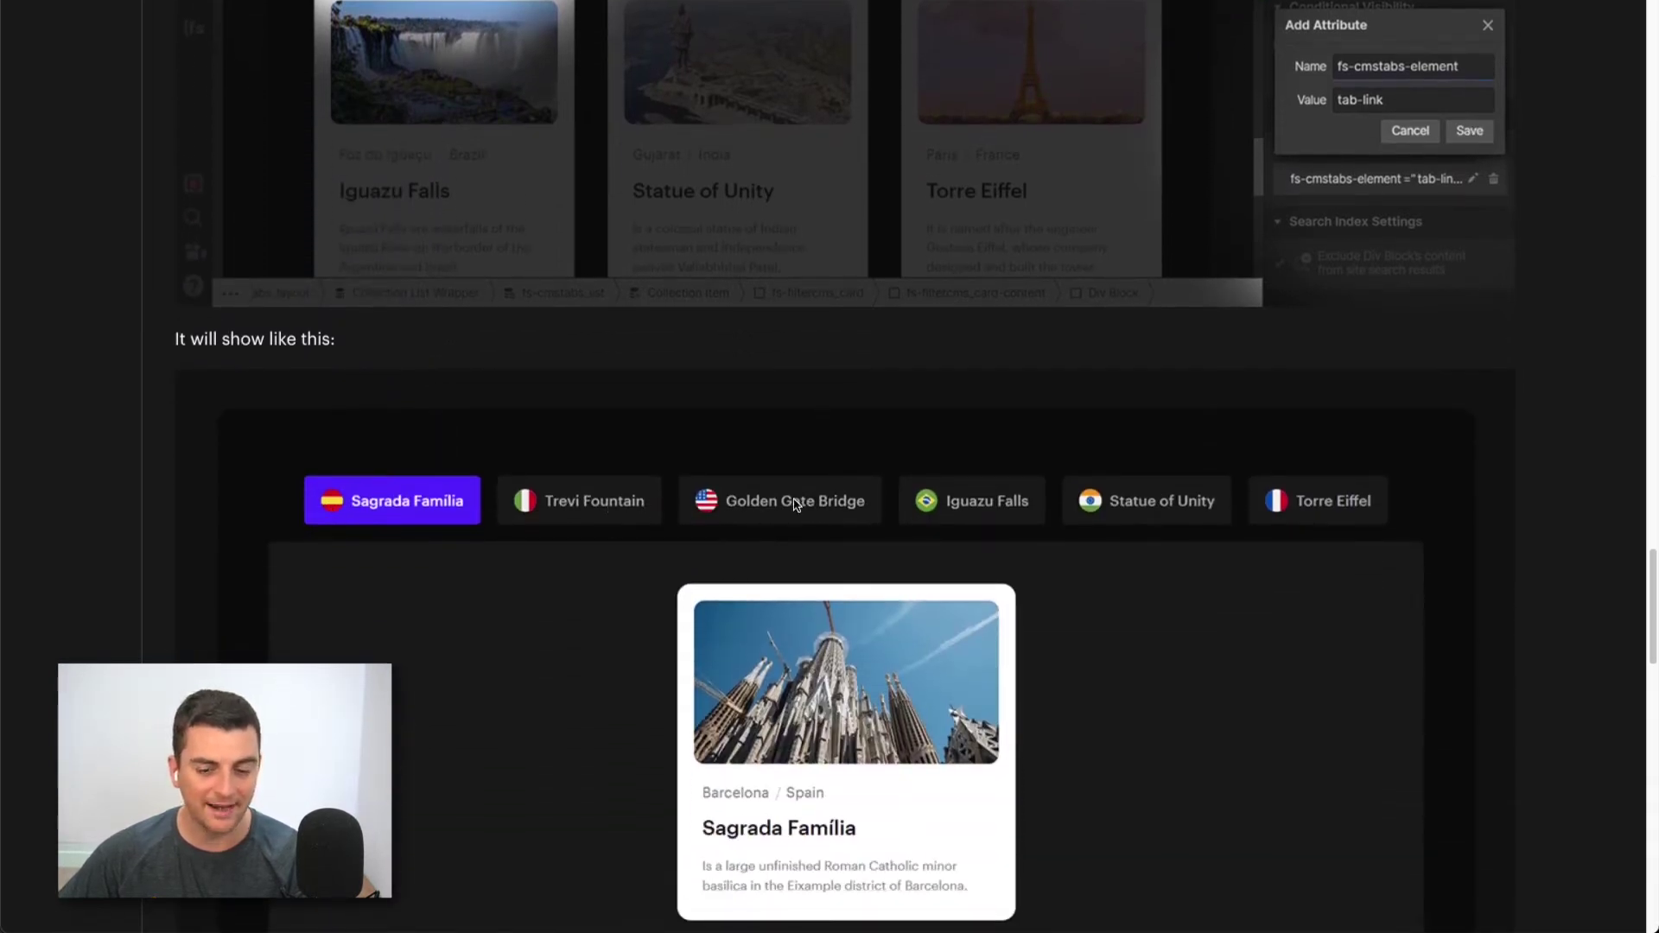
scroll(447, 696, "up", 4)
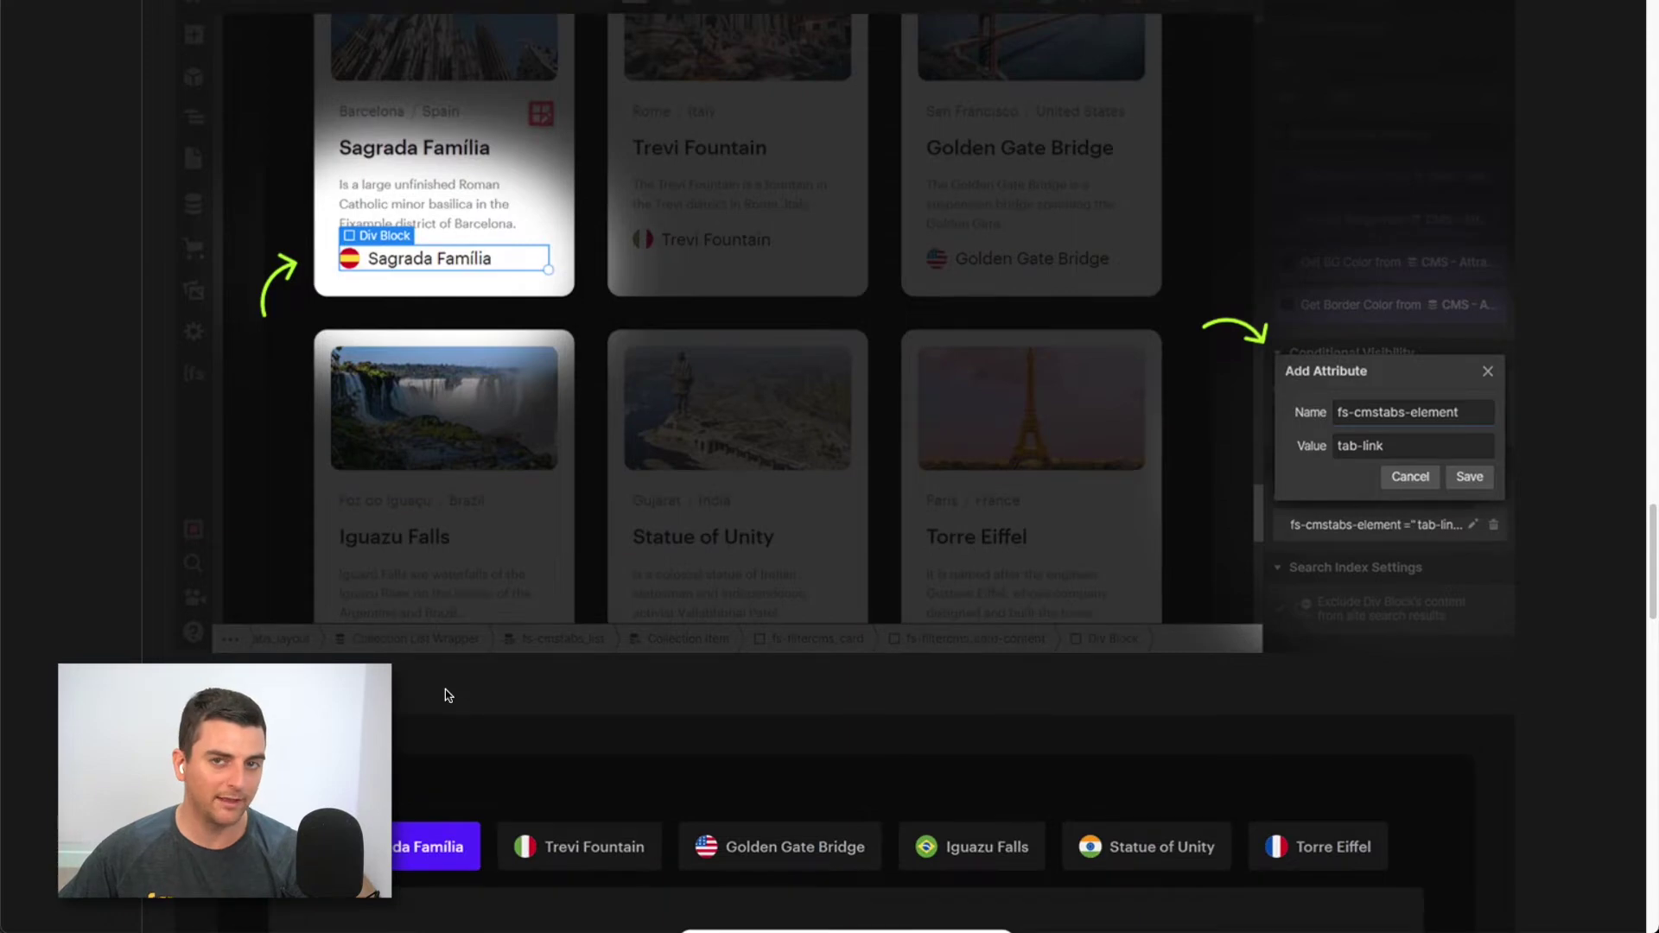
scroll(447, 696, "down", 2)
left_click(593, 689)
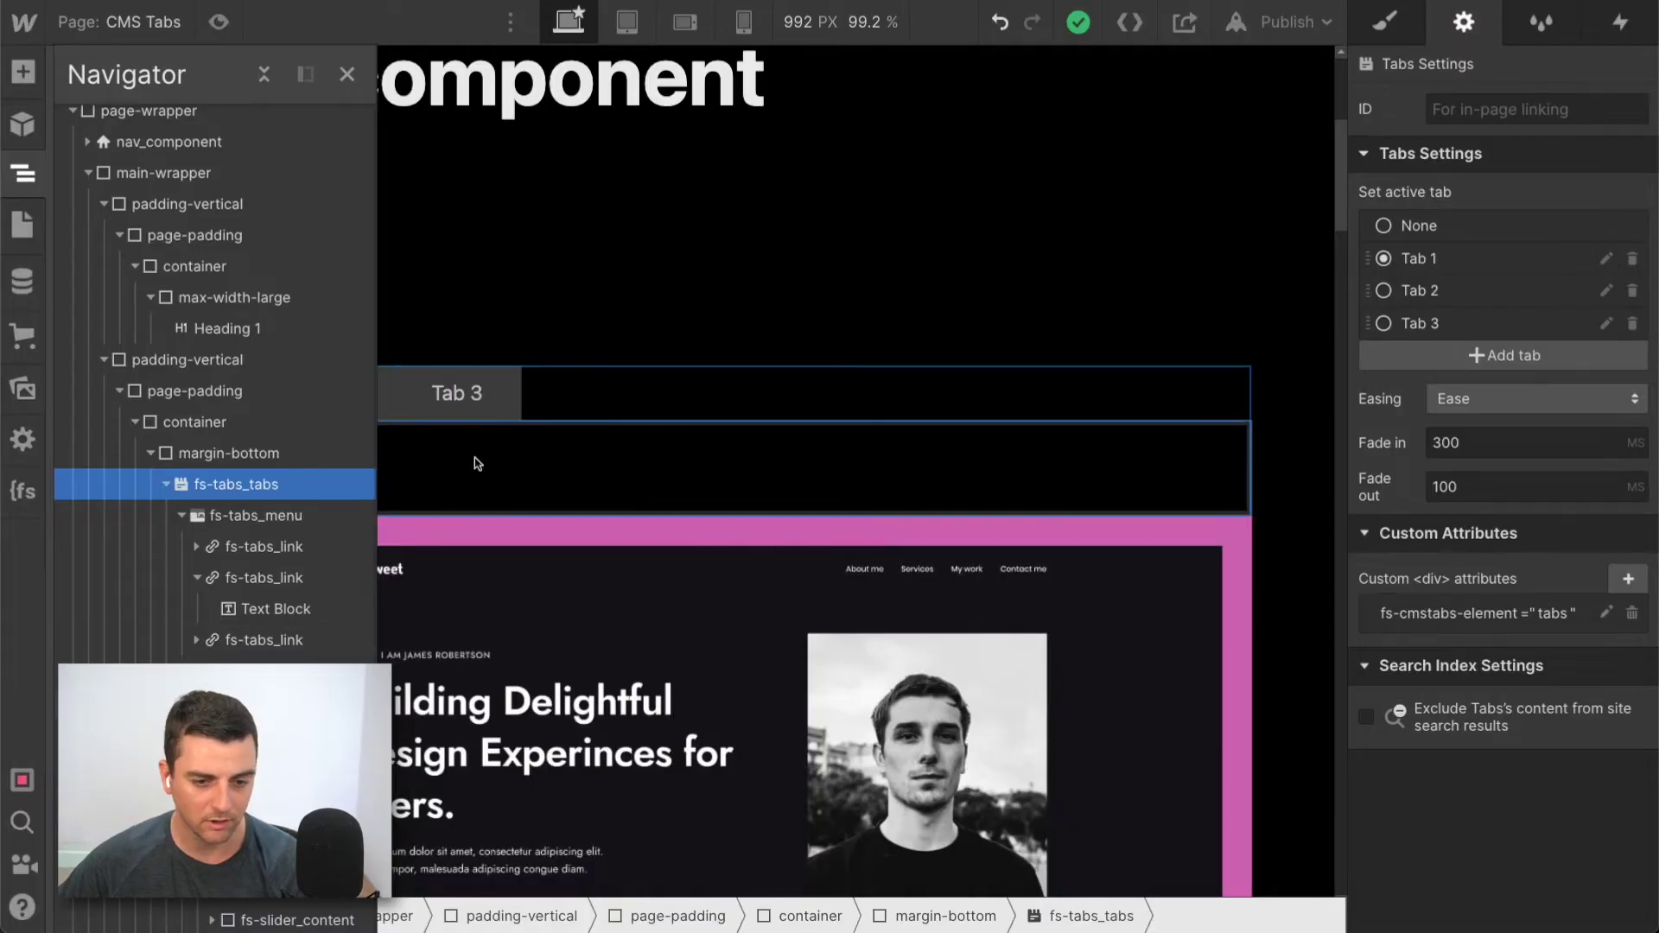
Insert a new Div Block inside the fs-slider_content-left column
left_click(474, 459)
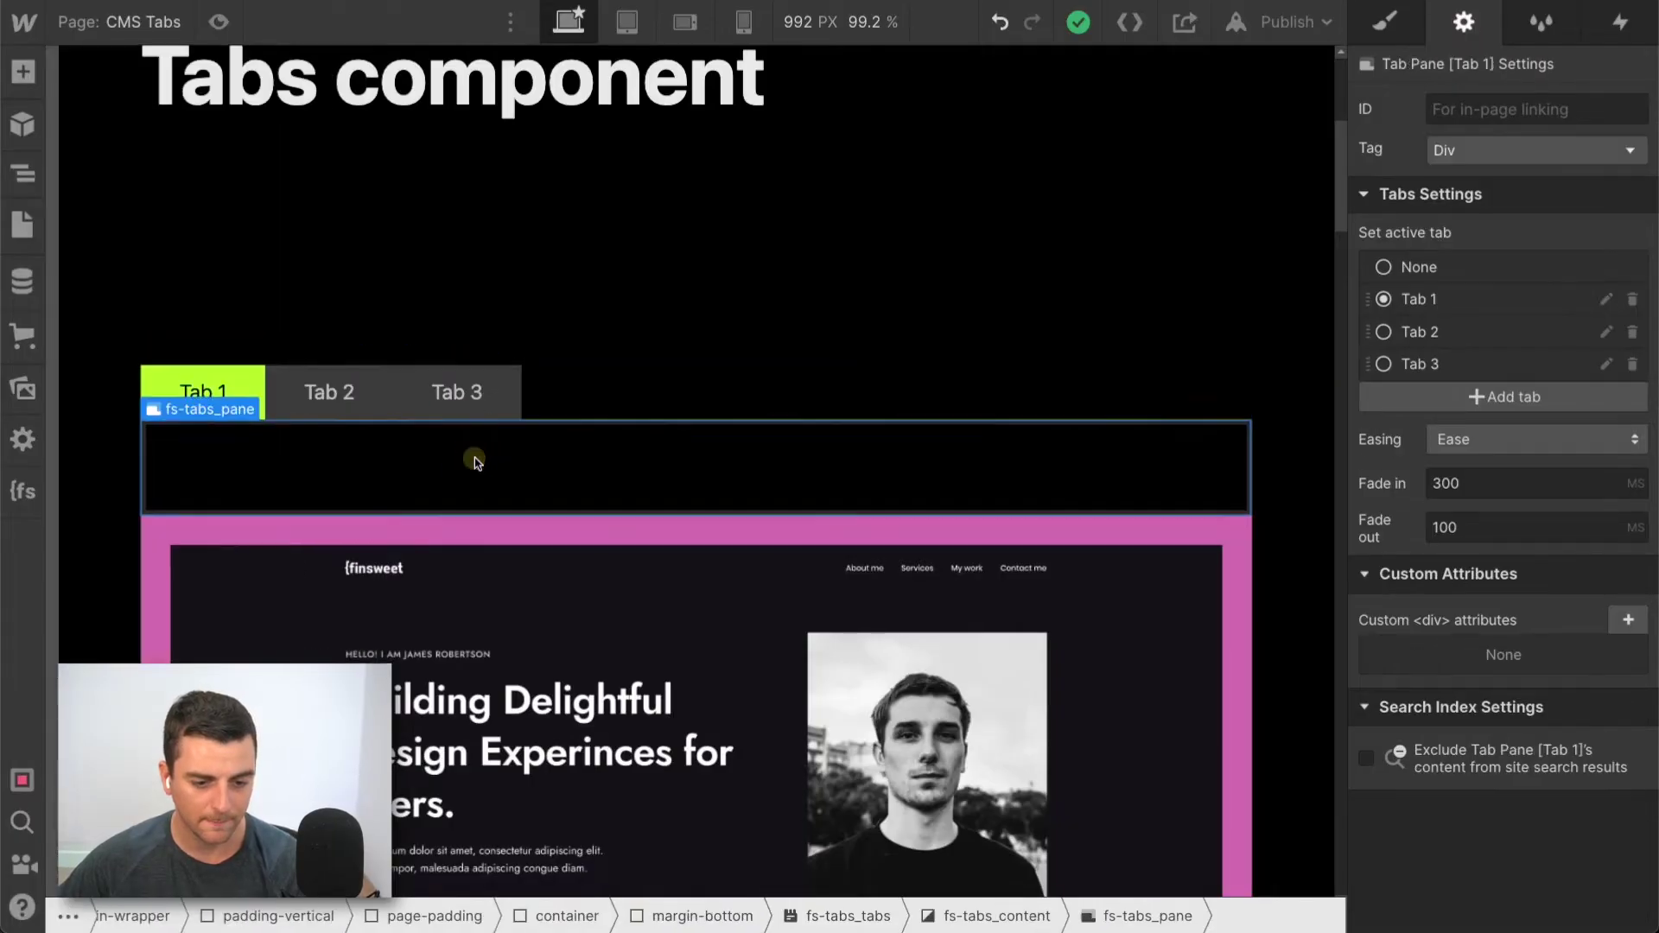
scroll(475, 459, "down", 10)
scroll(475, 458, "up", 4)
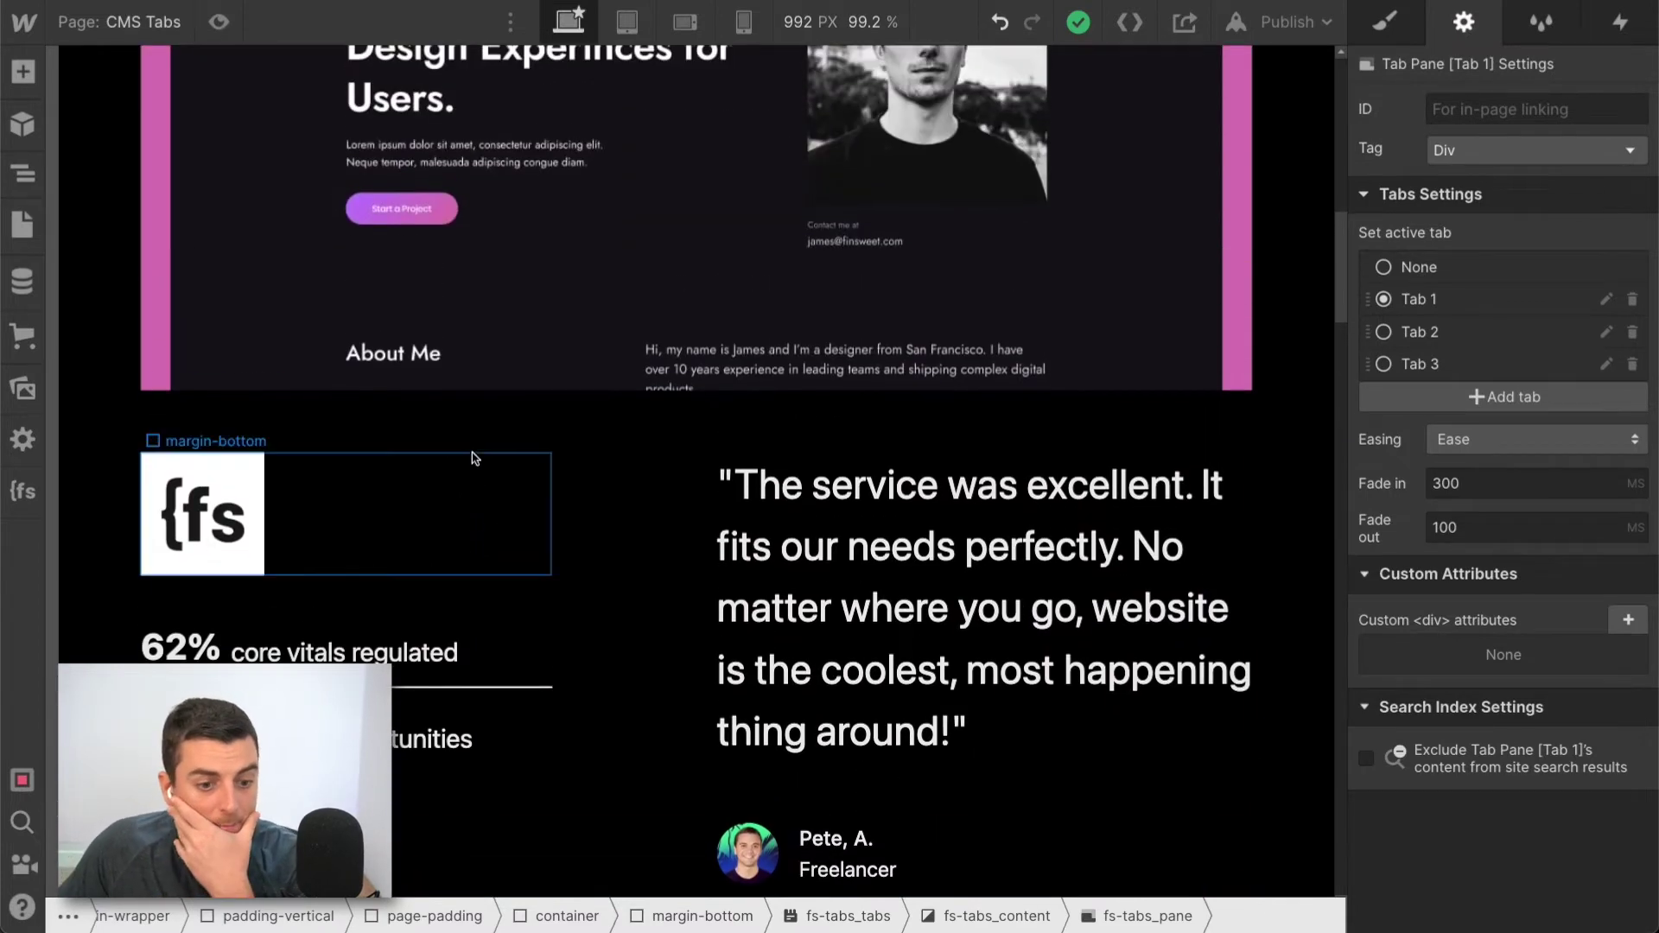
left_click(302, 593)
scroll(302, 593, "down", 3)
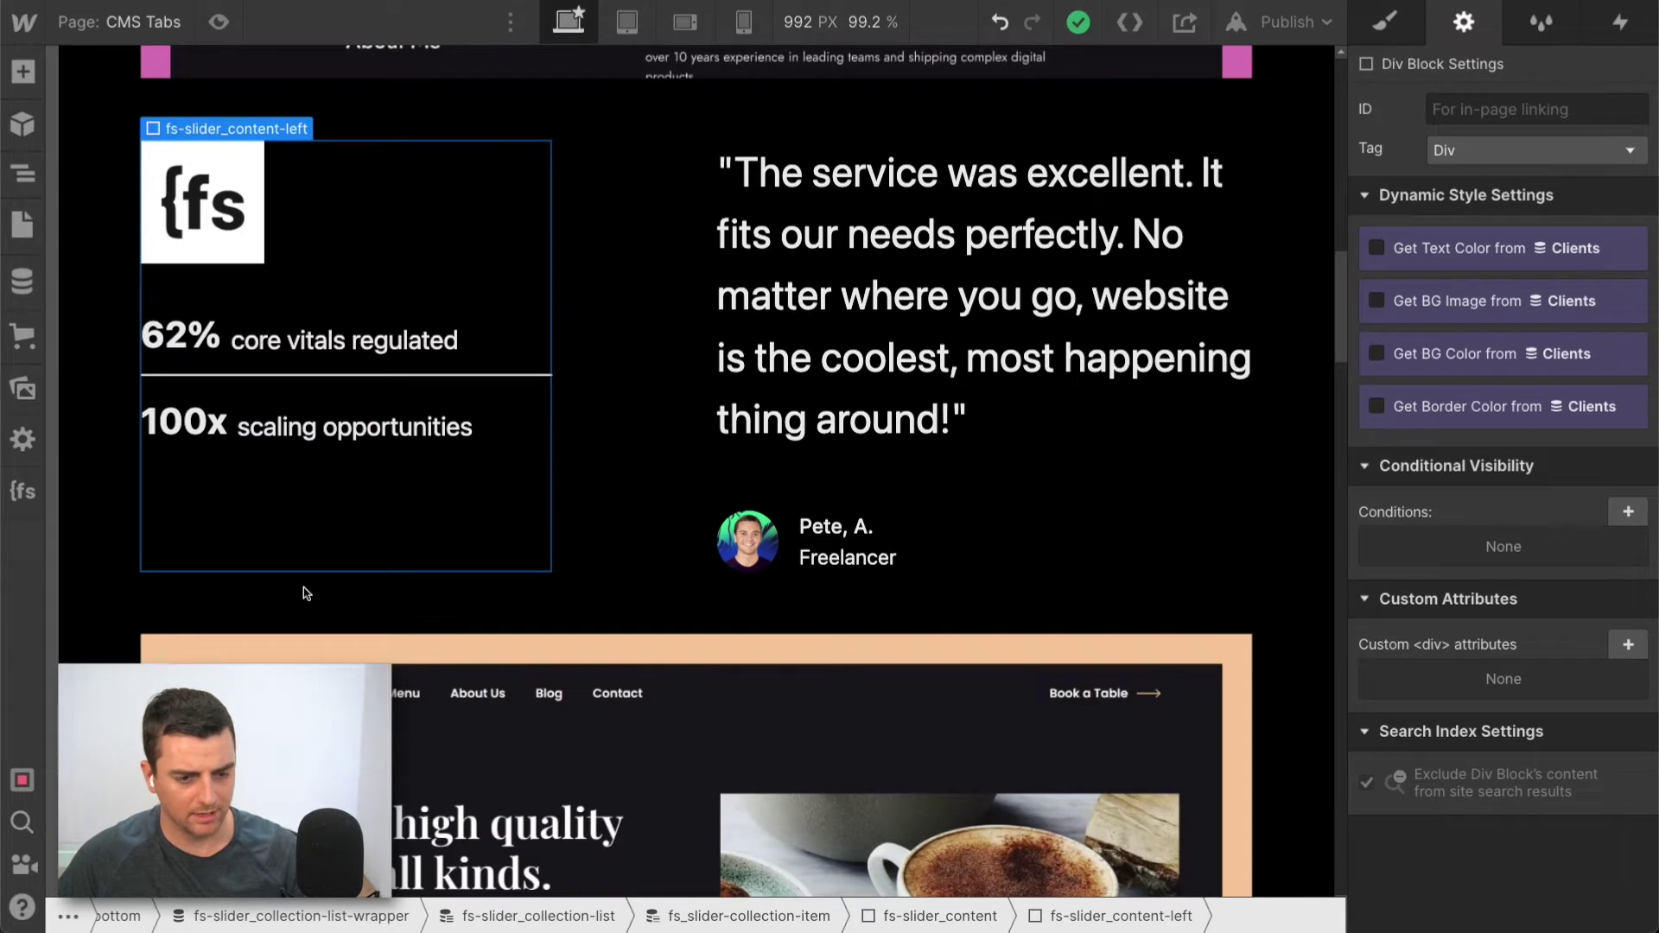
key("a")
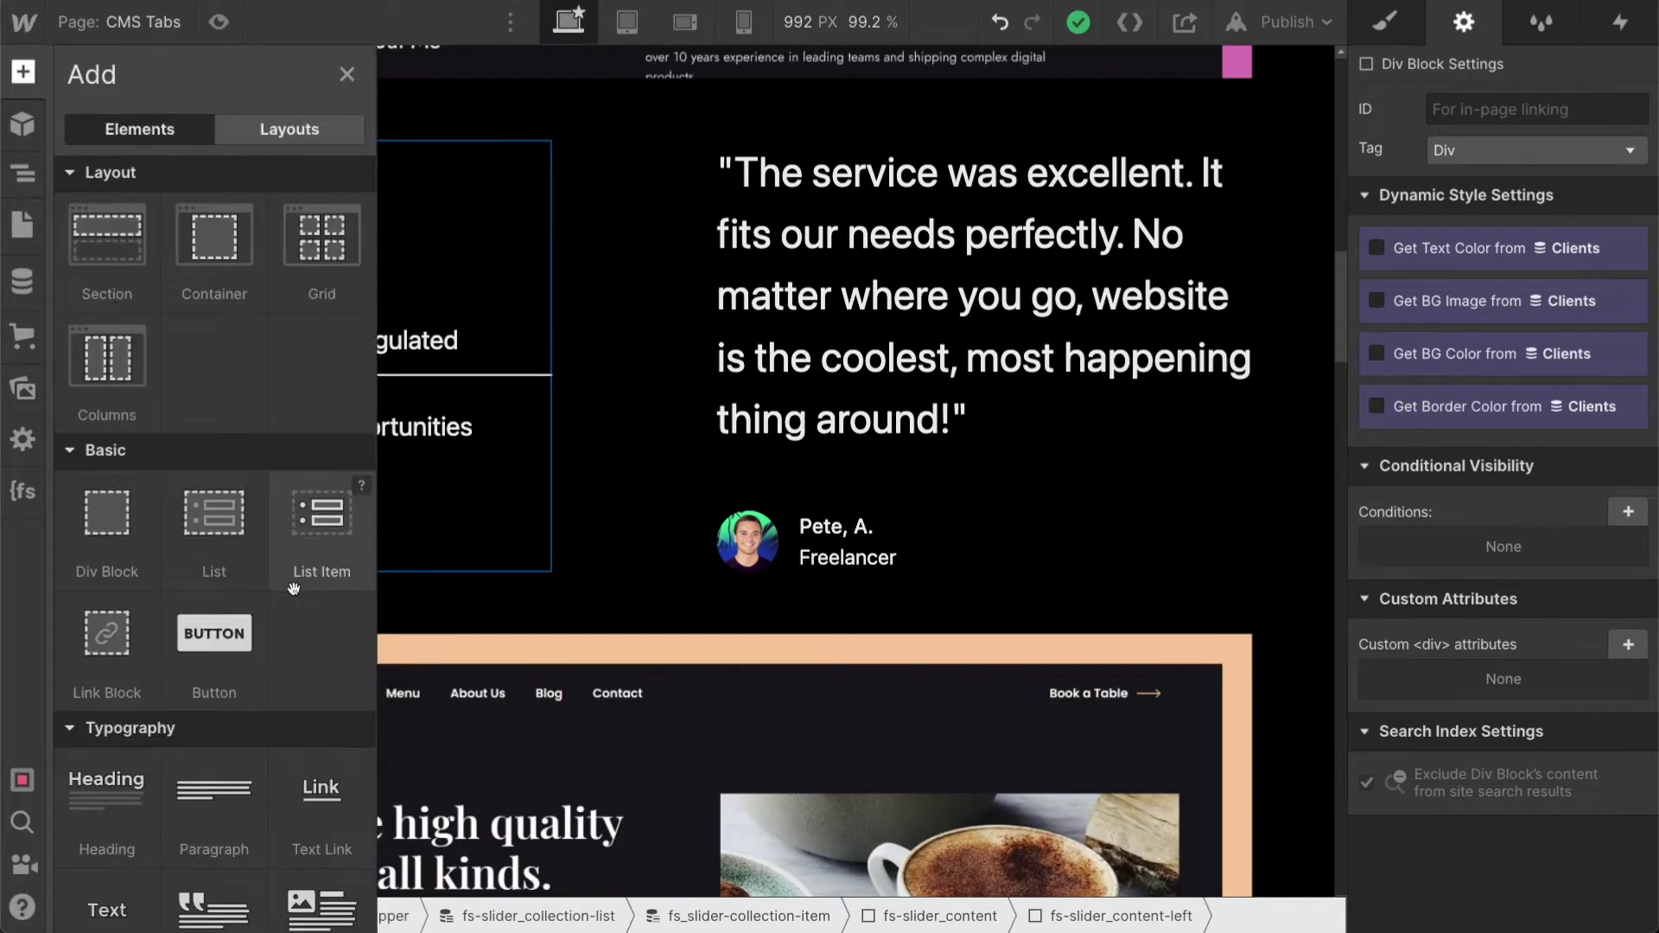
left_click(96, 531)
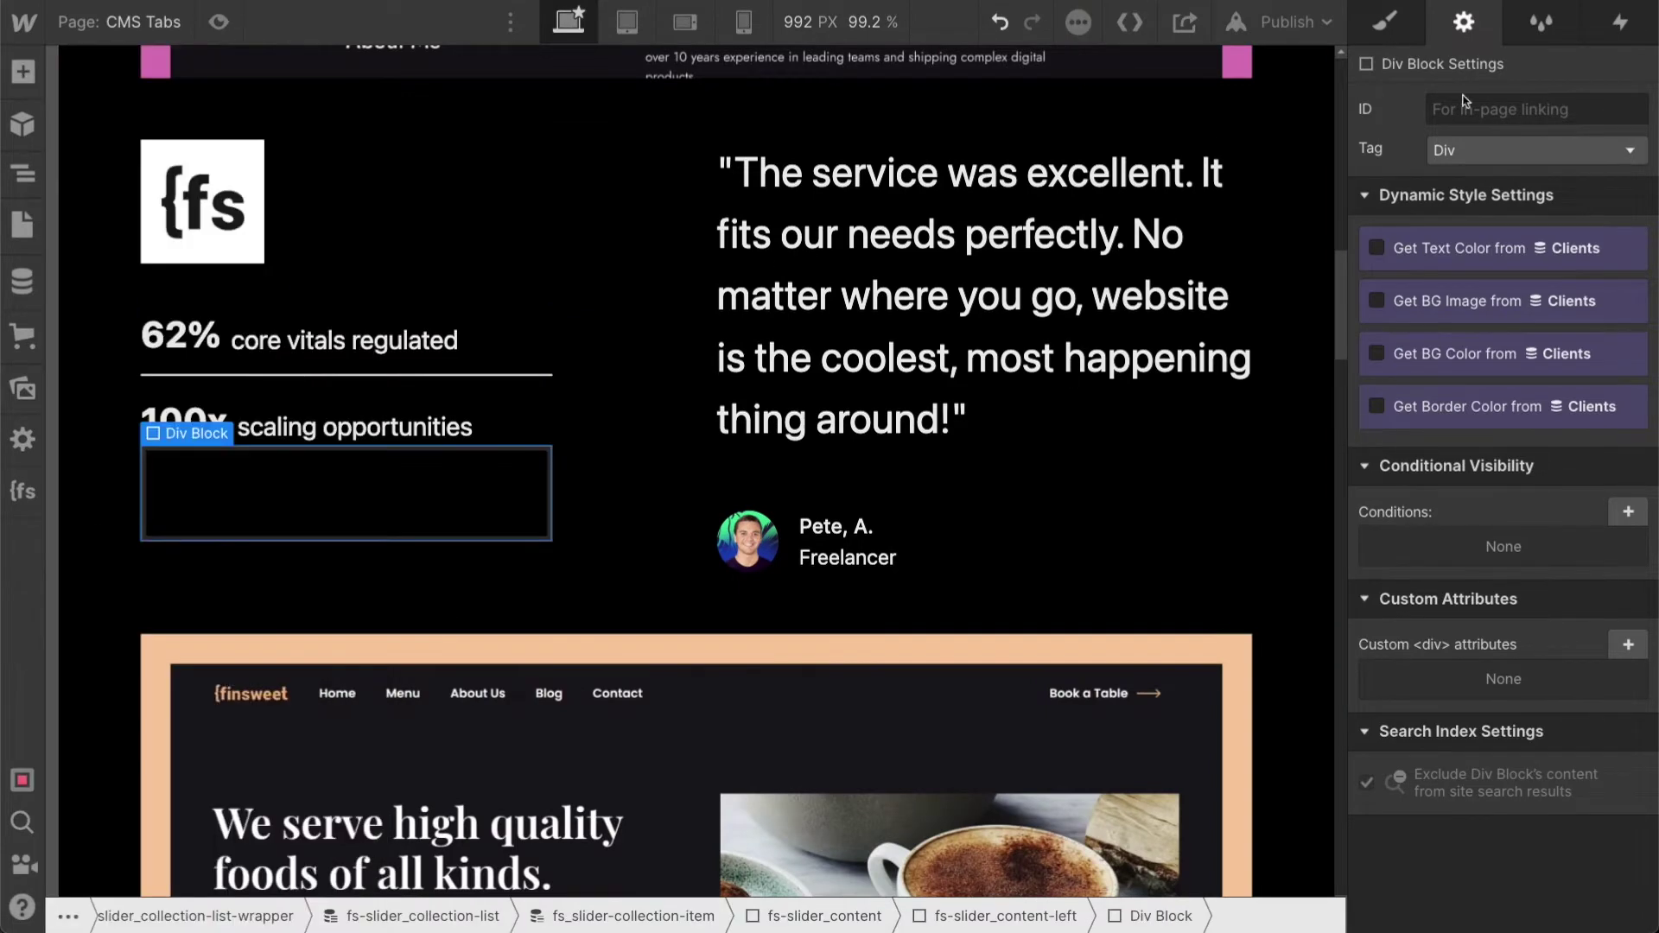
Give the new Div Block the class fs-tabs_dynamic-tab-link
left_click(1386, 22)
left_click(1480, 160)
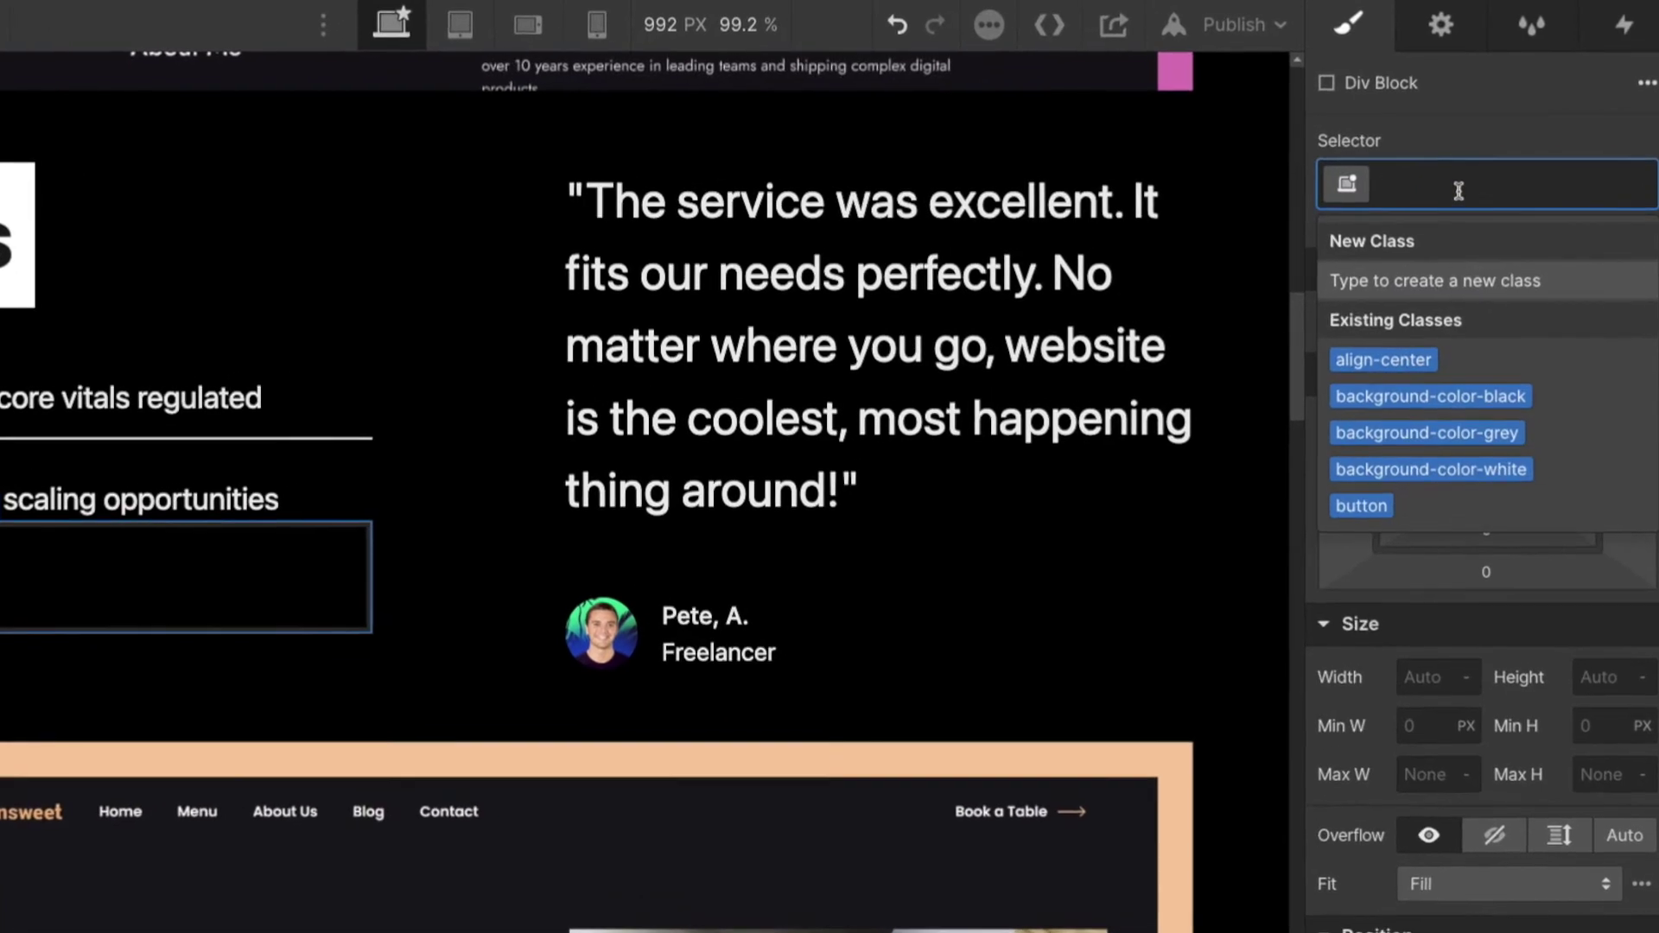
type("fs-tabs_")
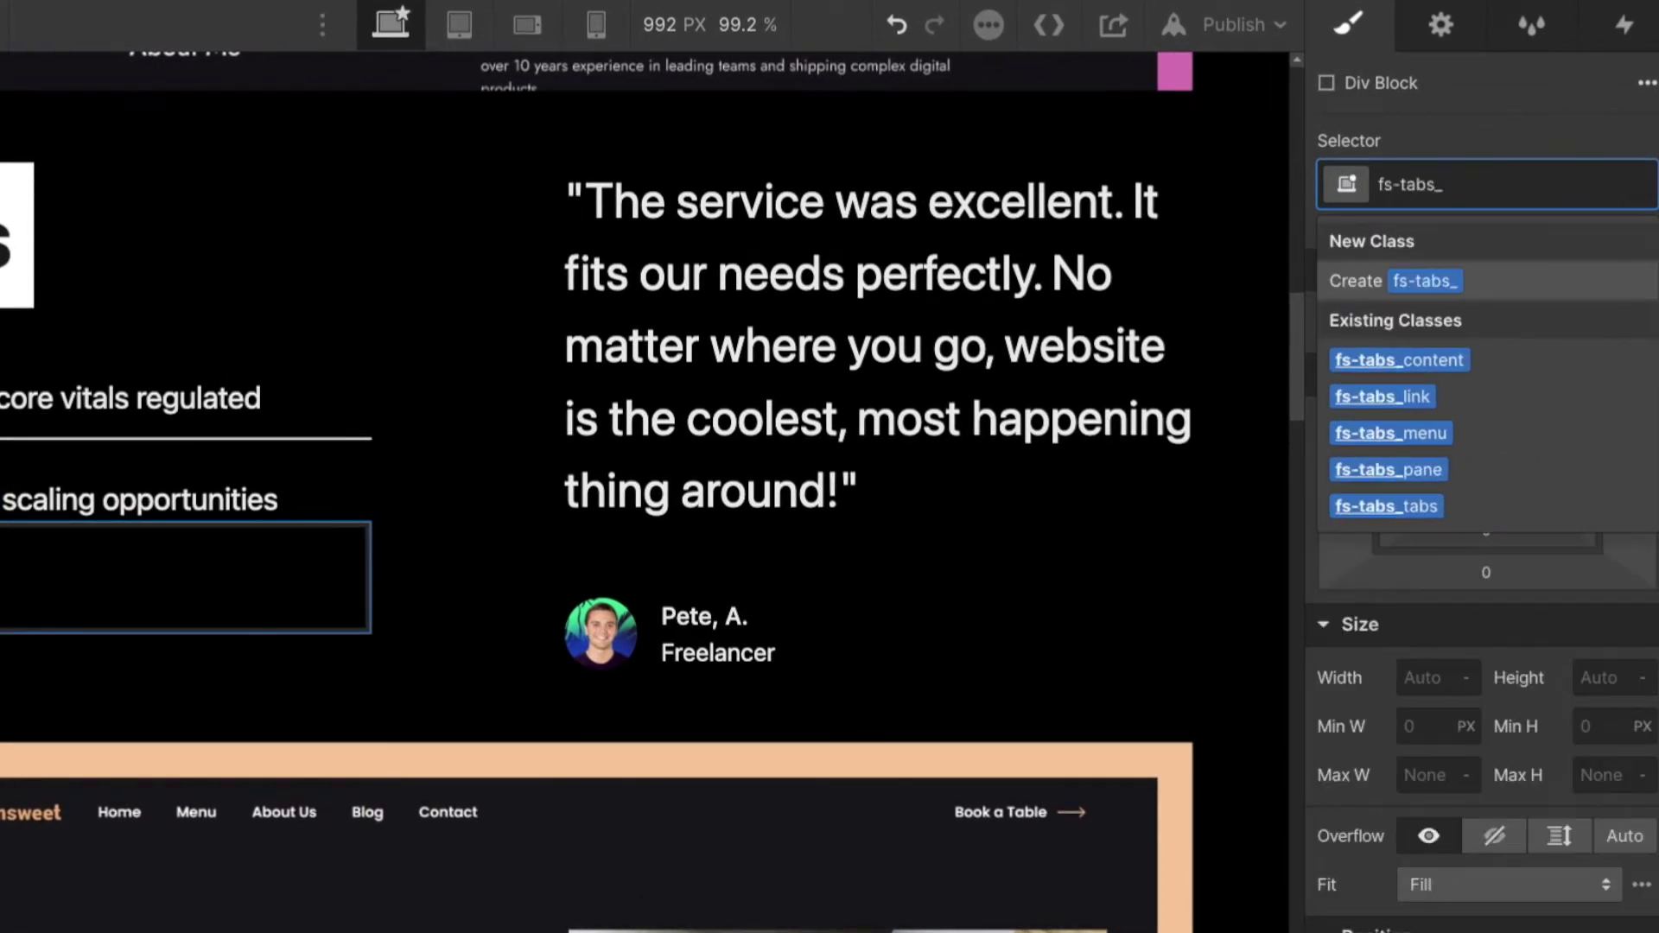
type("dynamic-tab-link")
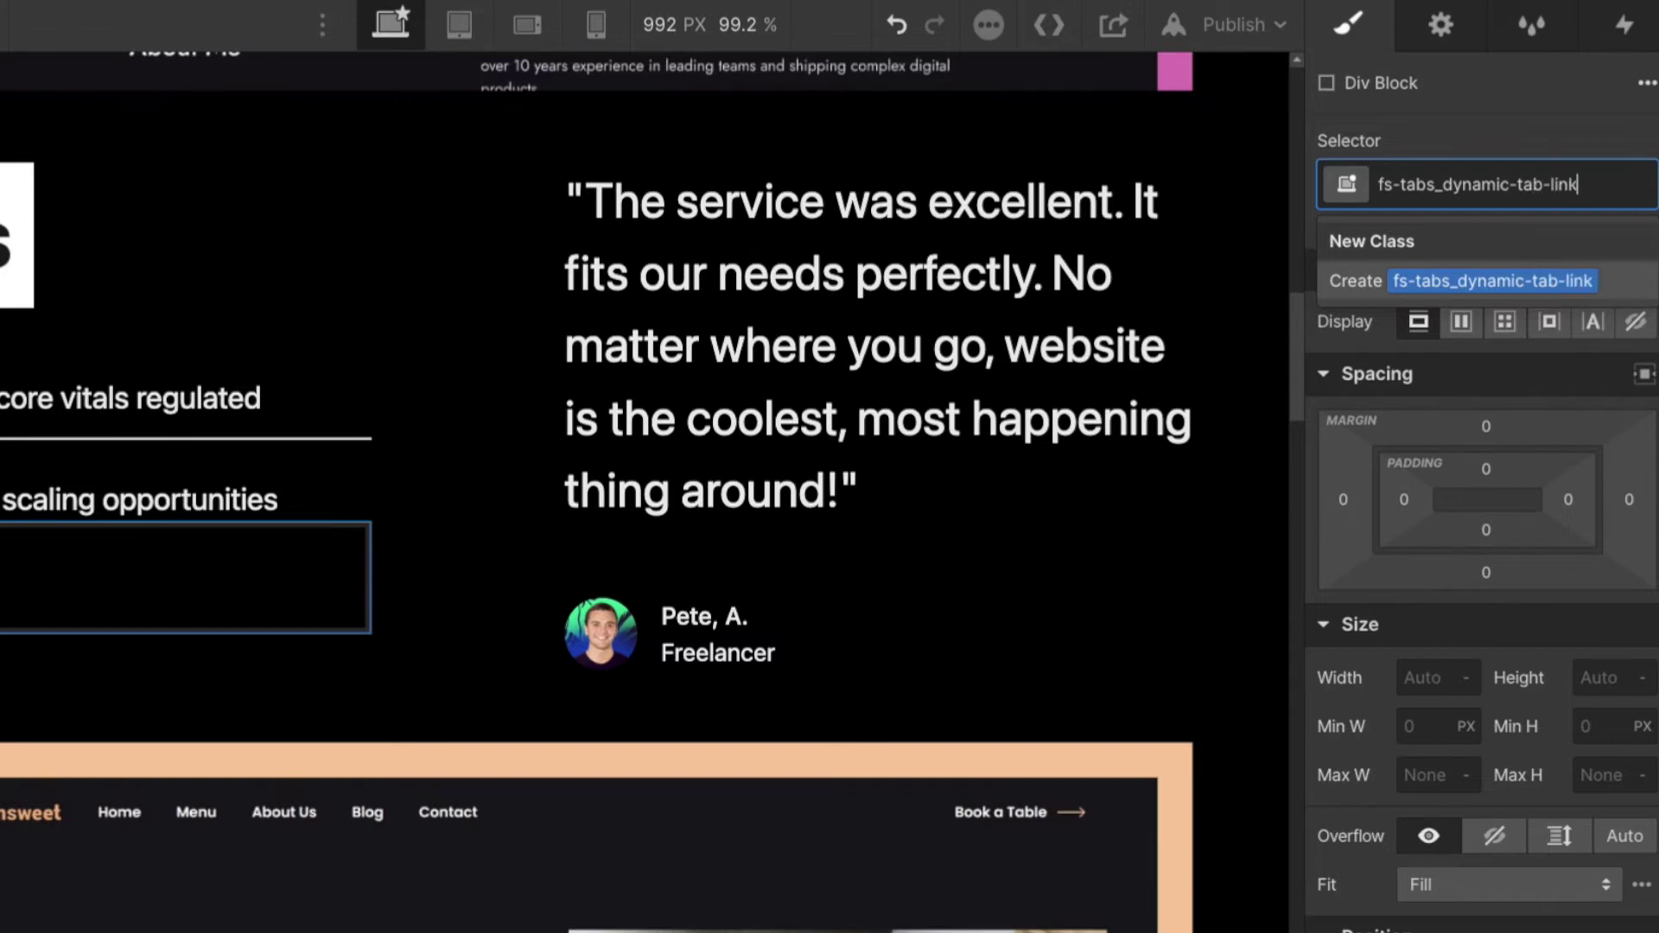
key("Return")
Add a Text Block to the tab link bound to the Clients Name field
key("a")
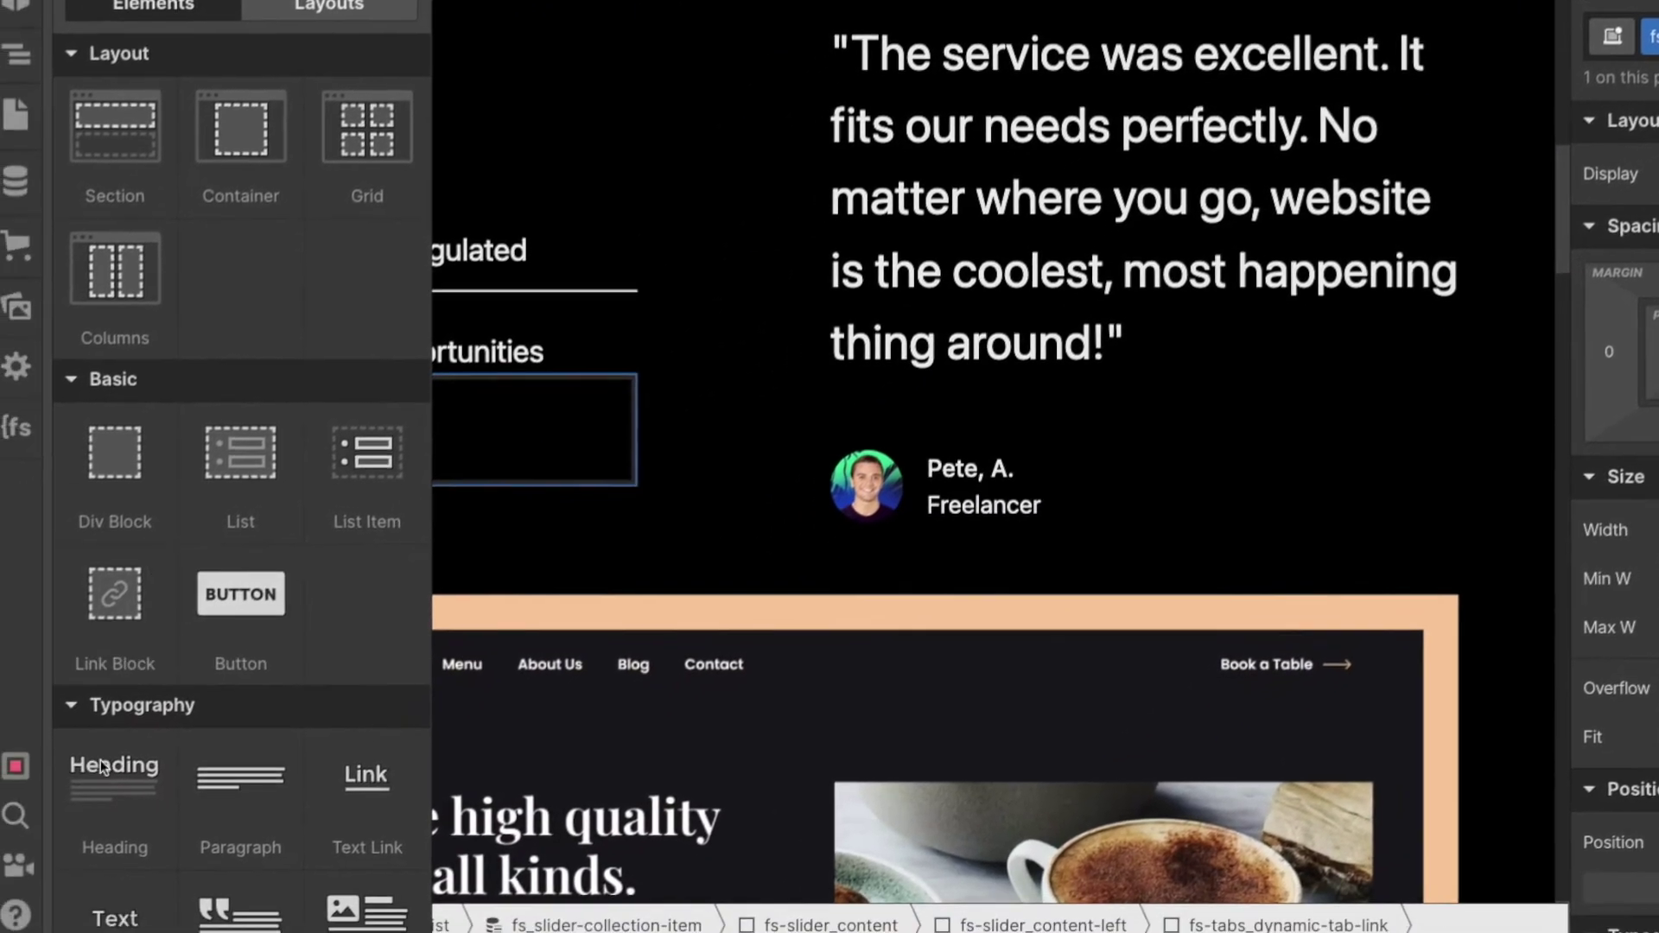
left_click(100, 903)
left_click(229, 499)
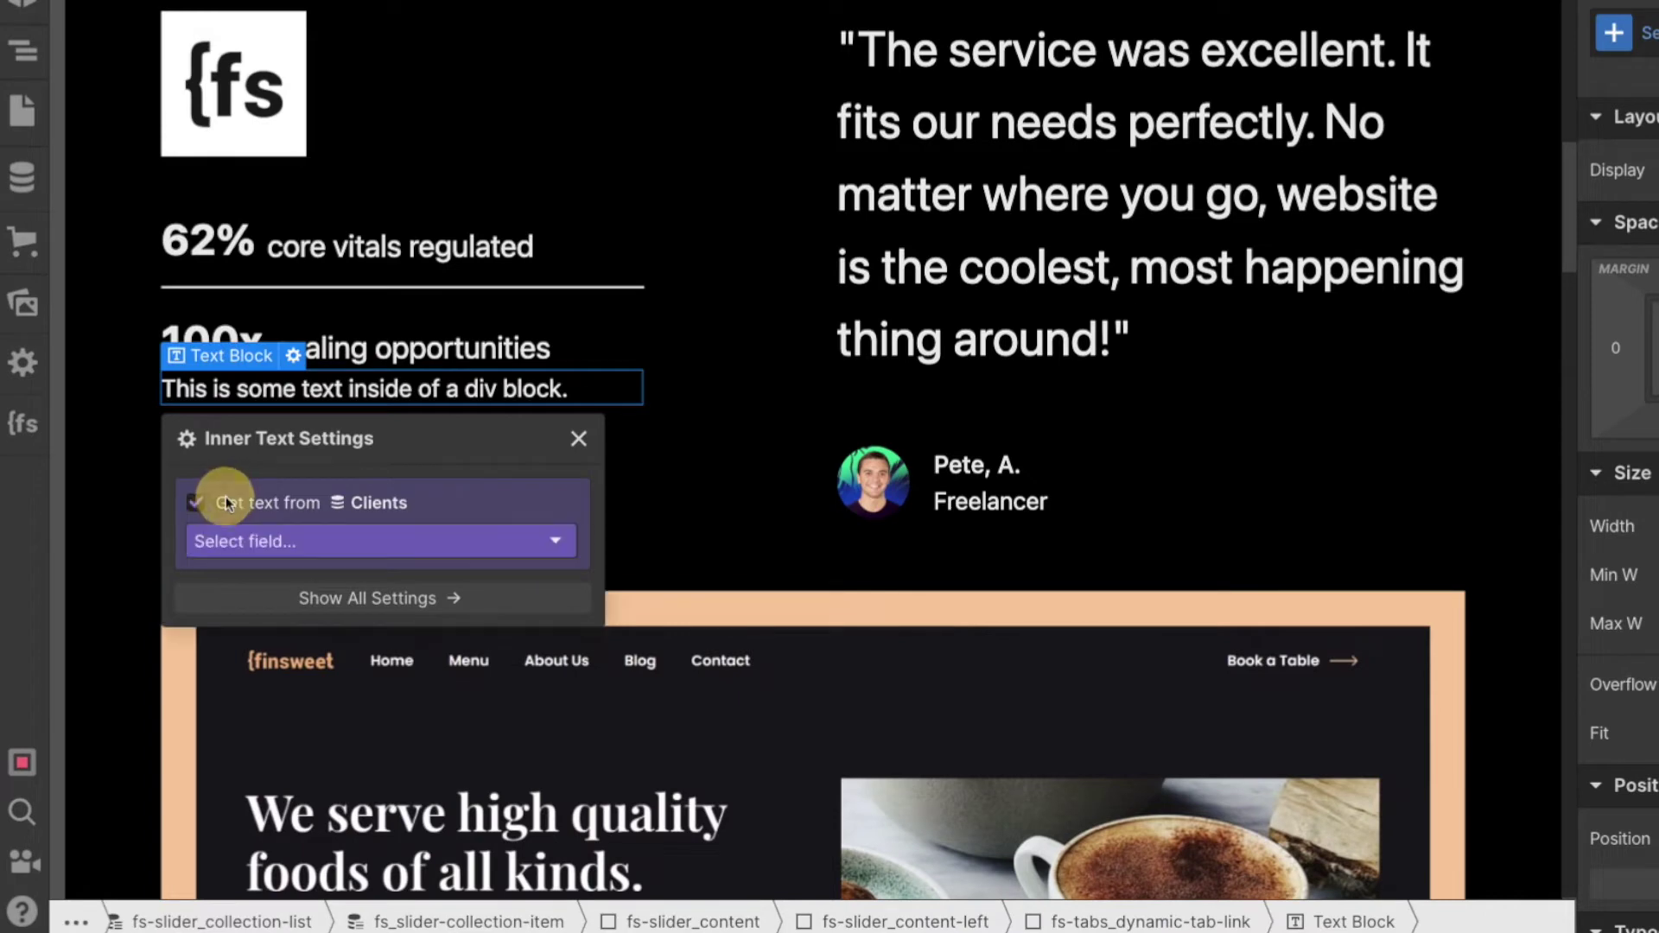
left_click(235, 541)
left_click(249, 603)
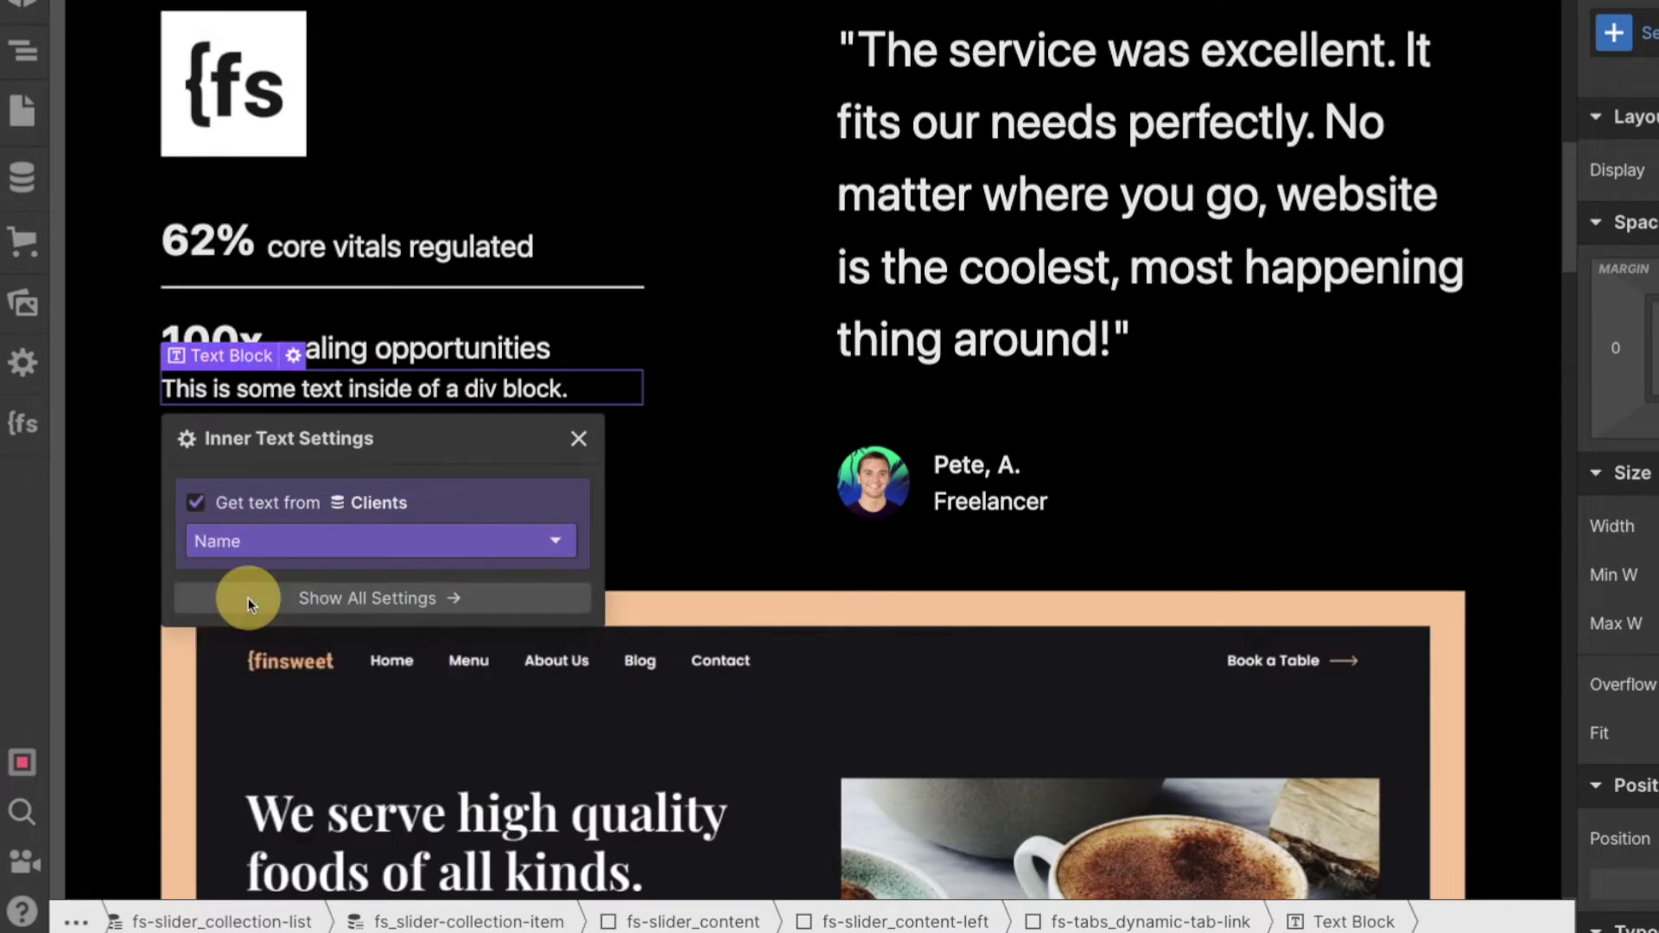
Add an Image element and place it inside the tab link above the text
key("a")
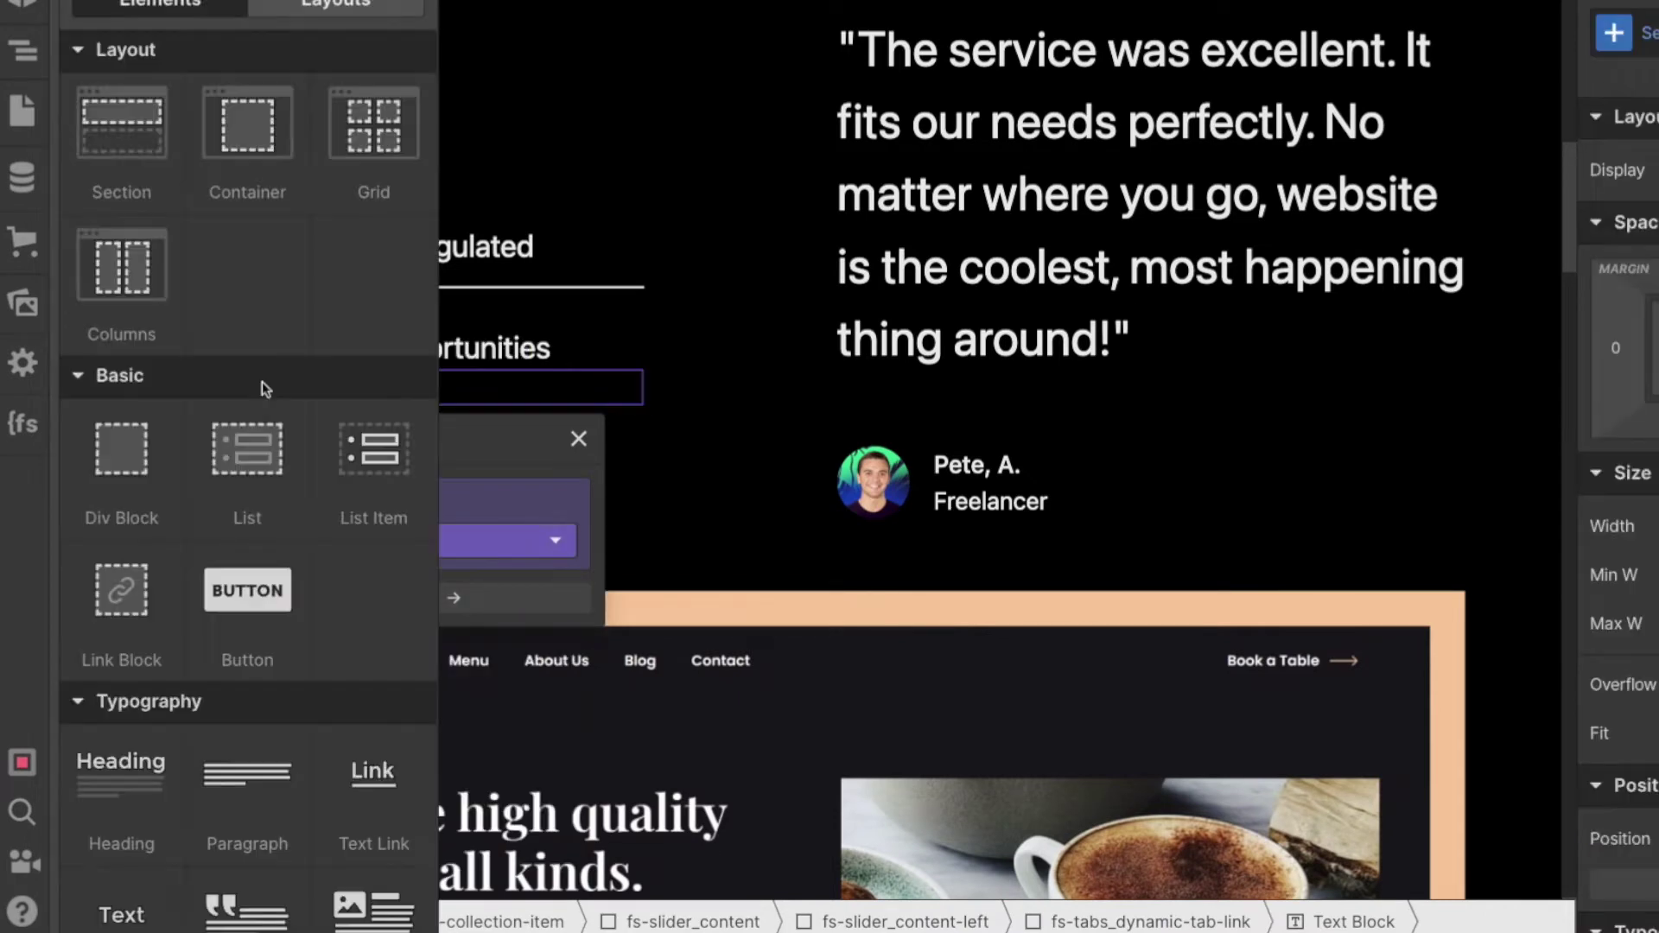
scroll(100, 648, "down", 5)
left_click(95, 653)
left_click(241, 430)
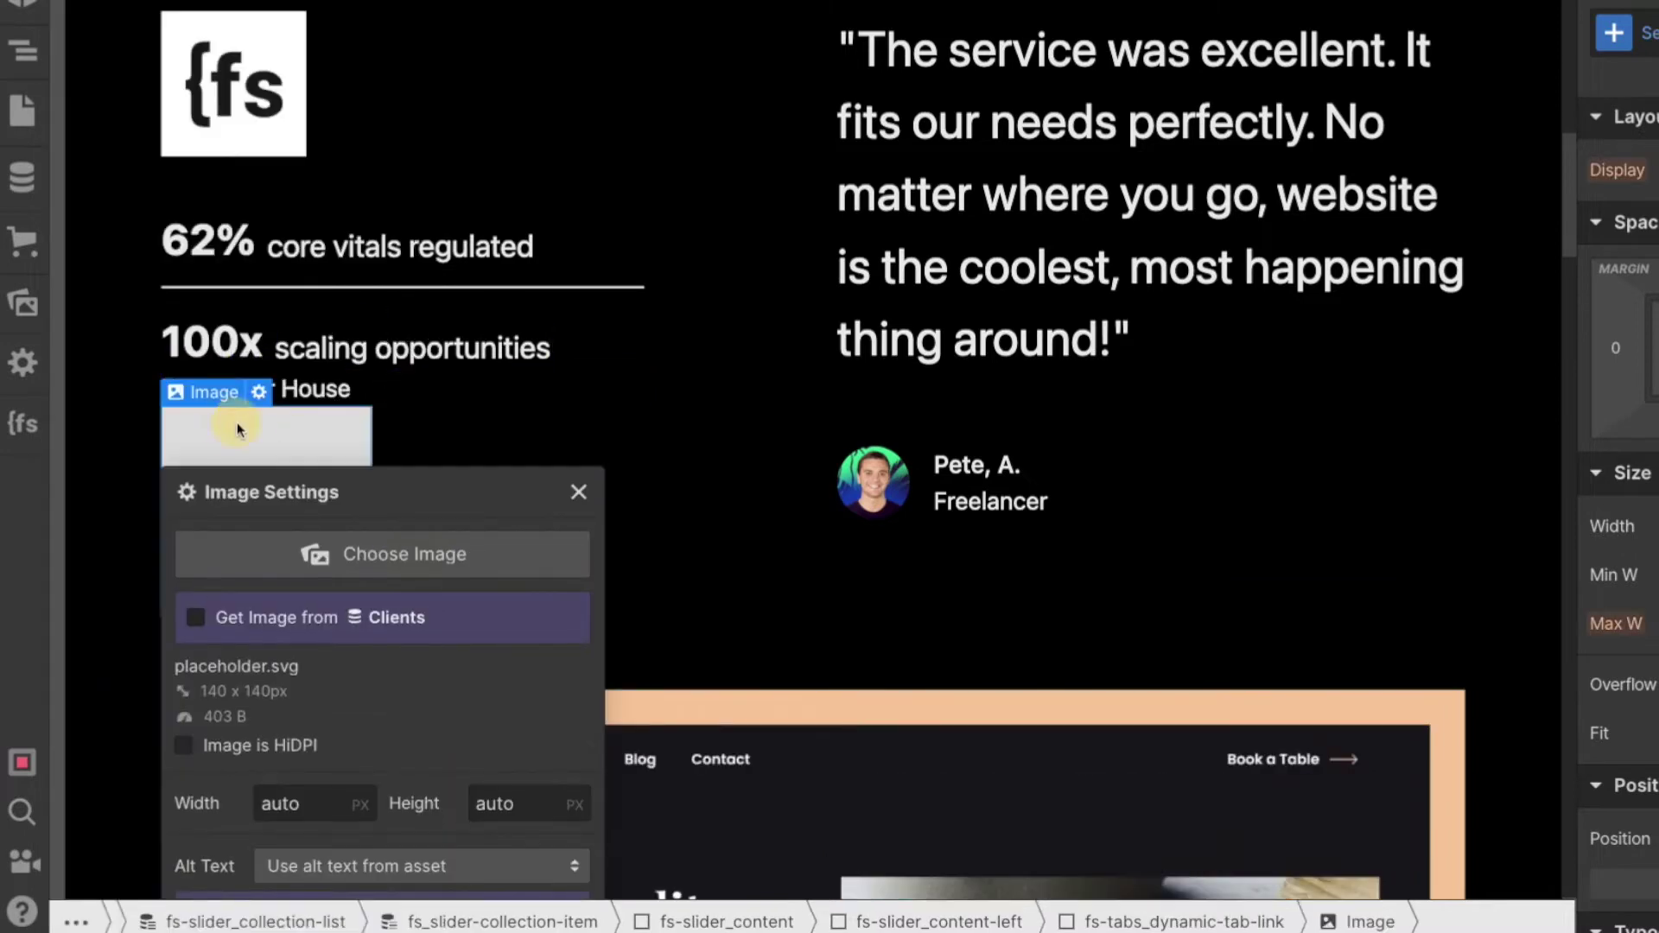
mouse_move(221, 411)
left_mouse_down()
mouse_move(215, 373)
mouse_move(209, 394)
left_mouse_up()
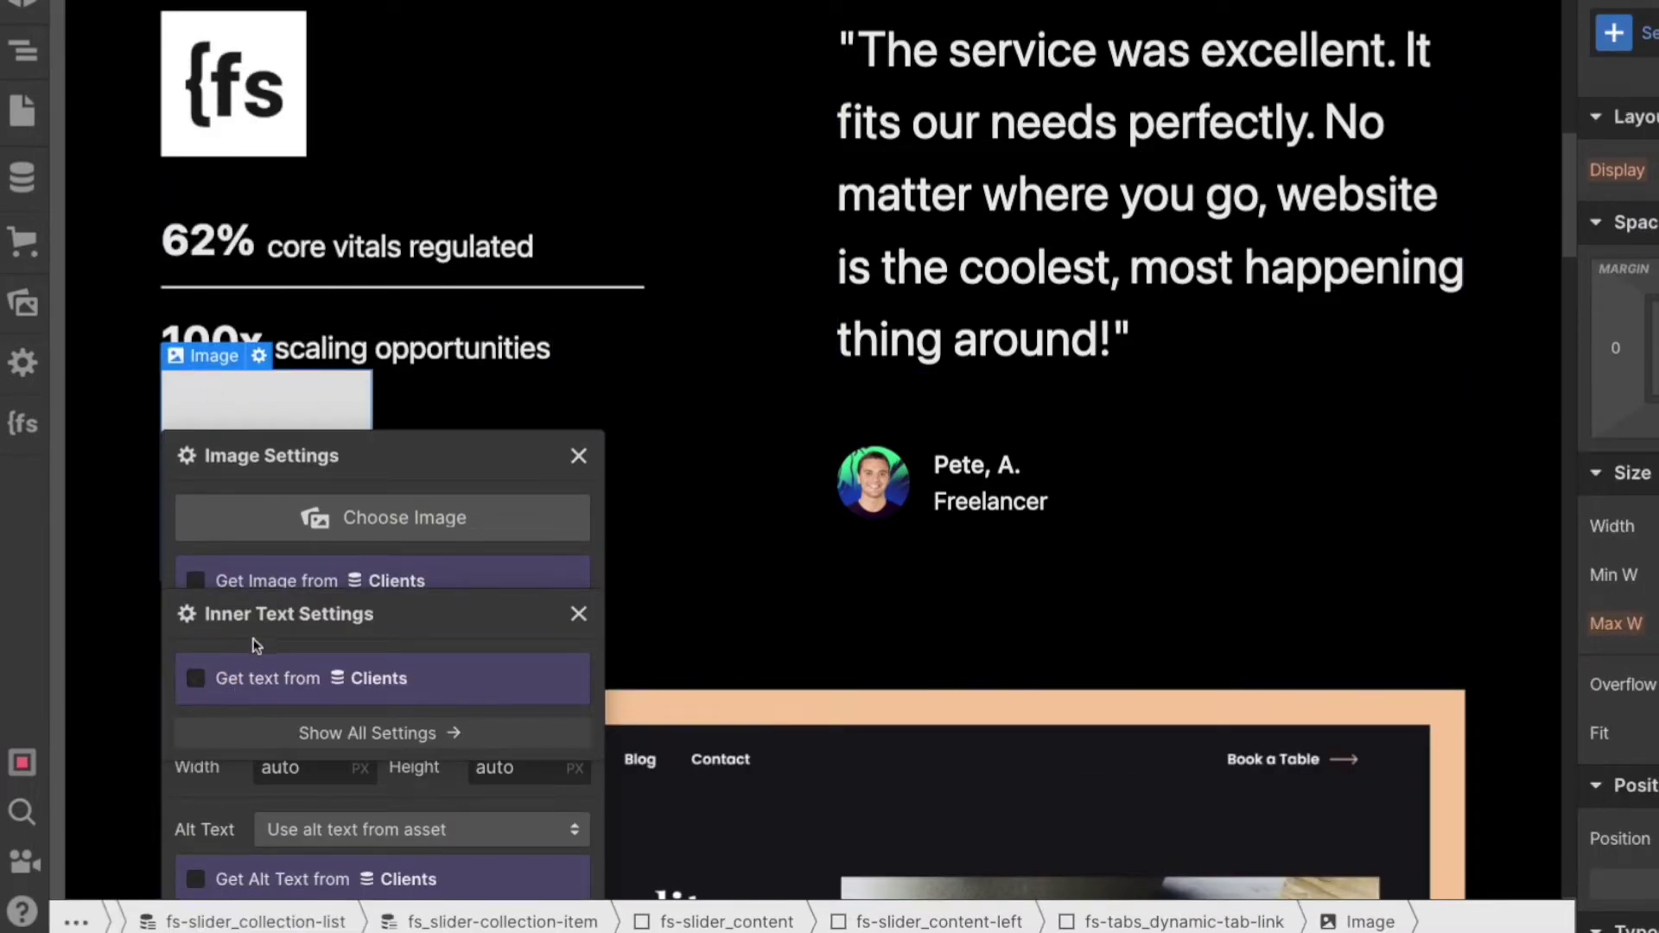
left_click(227, 676)
left_click(255, 715)
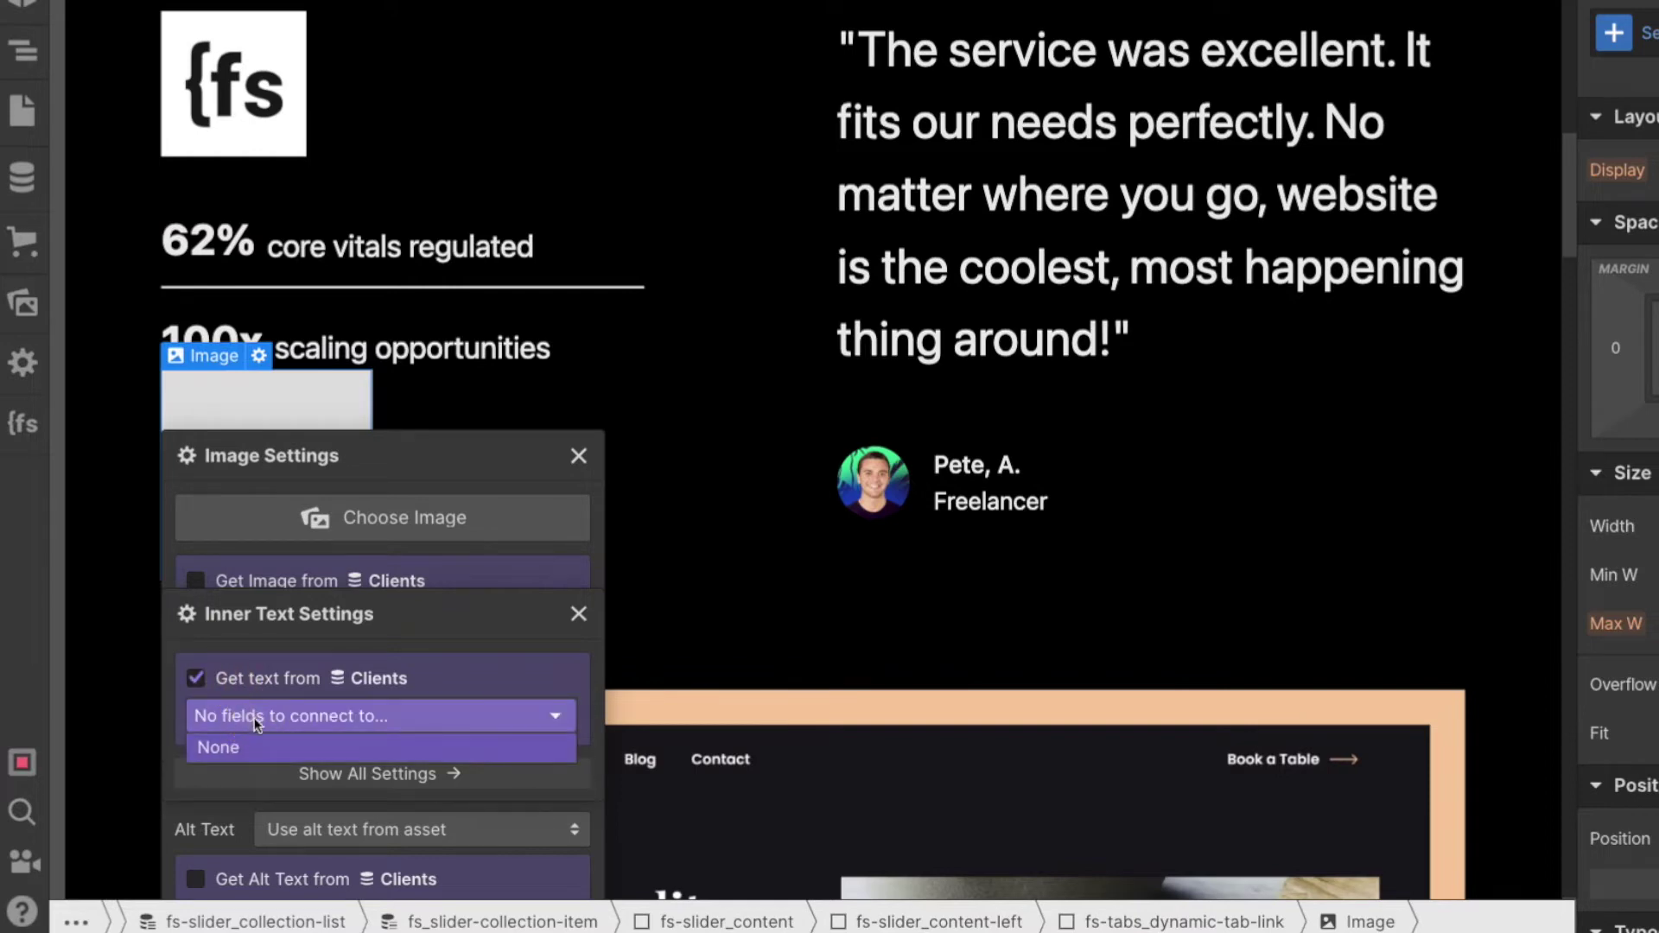
left_click(254, 716)
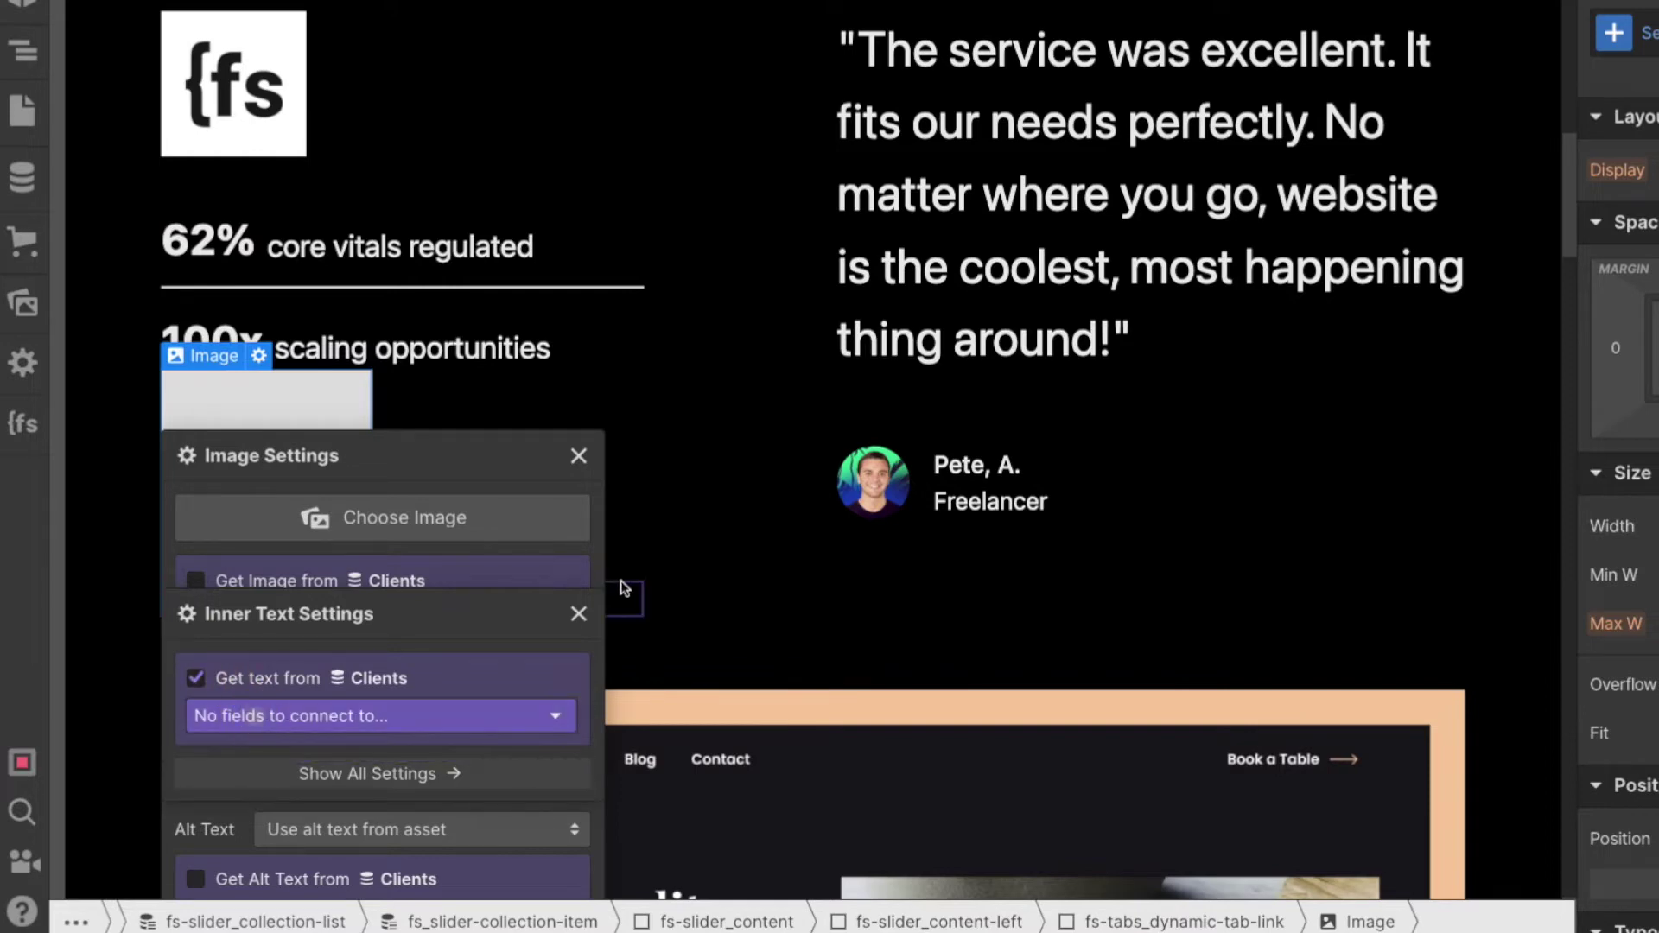
left_click(579, 612)
Bind the tab link image to the Clients Primary image field instead of Testimonial image
left_click(273, 431)
left_click(1435, 21)
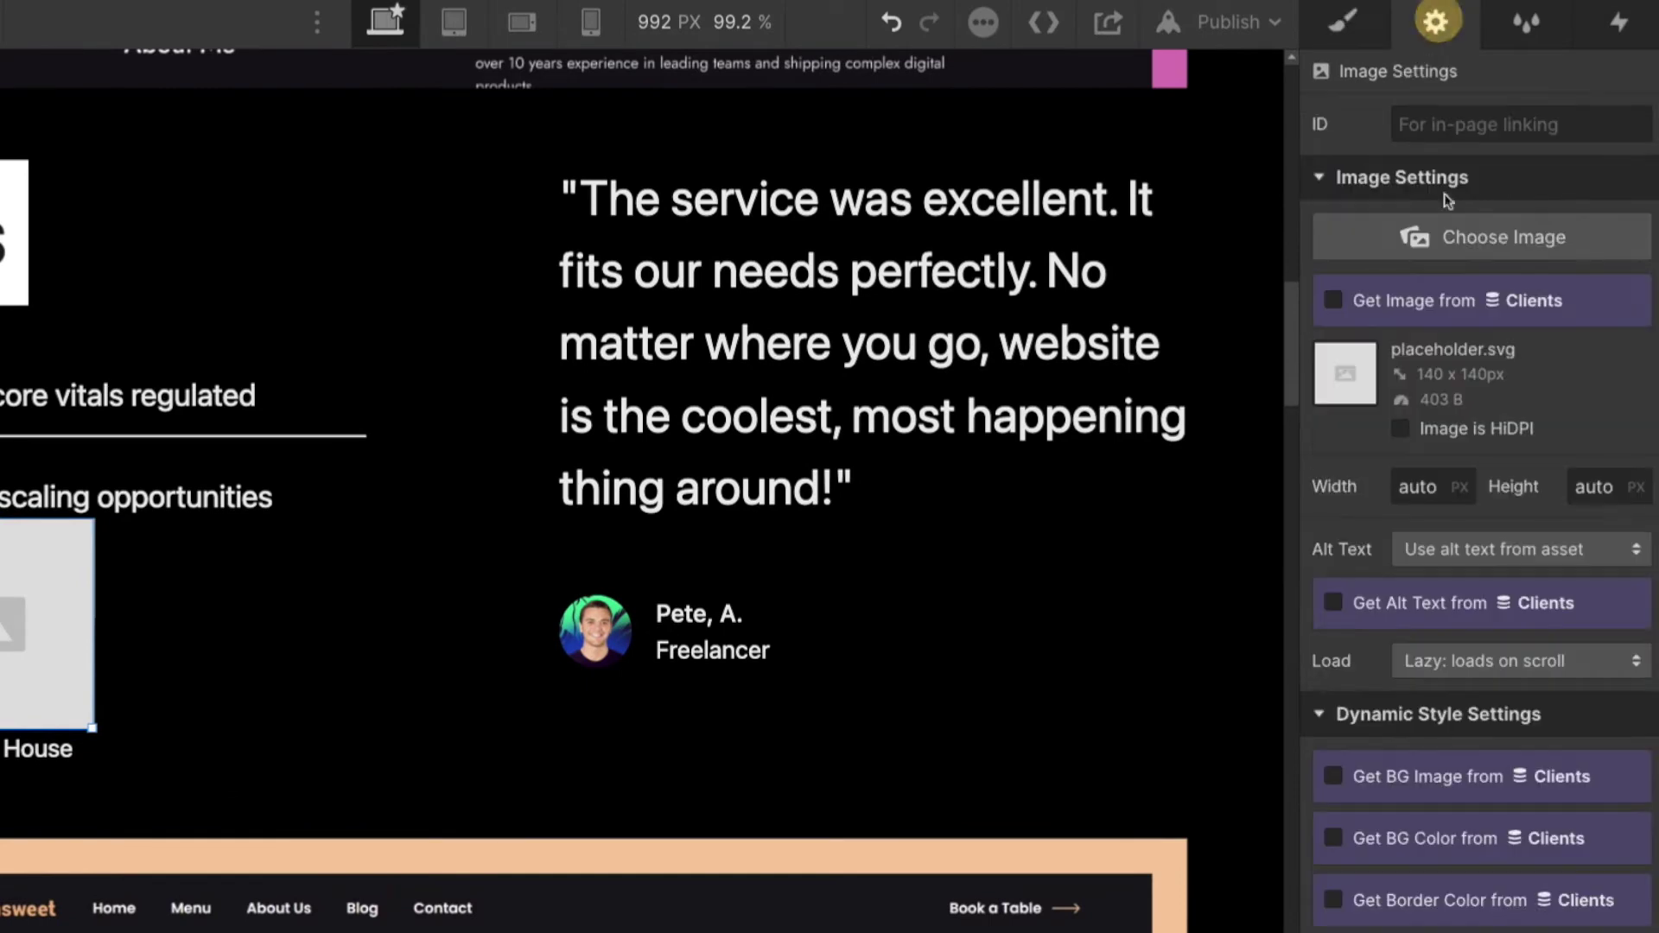
left_click(1408, 301)
left_click(1393, 337)
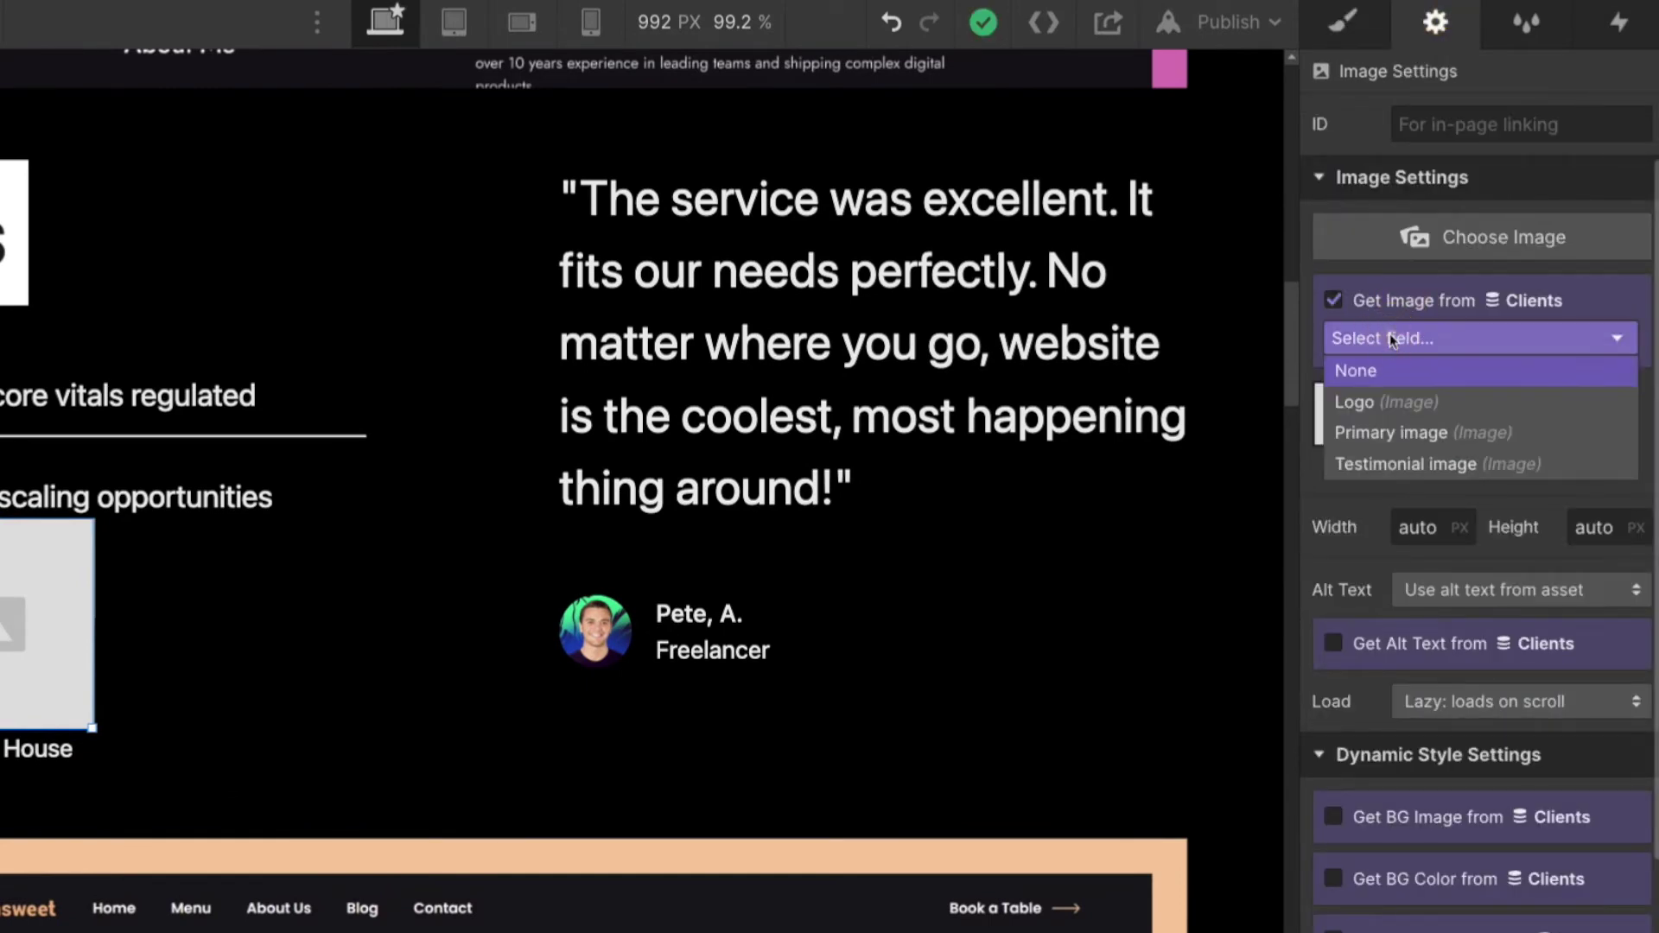
left_click(1391, 464)
left_click(1369, 467)
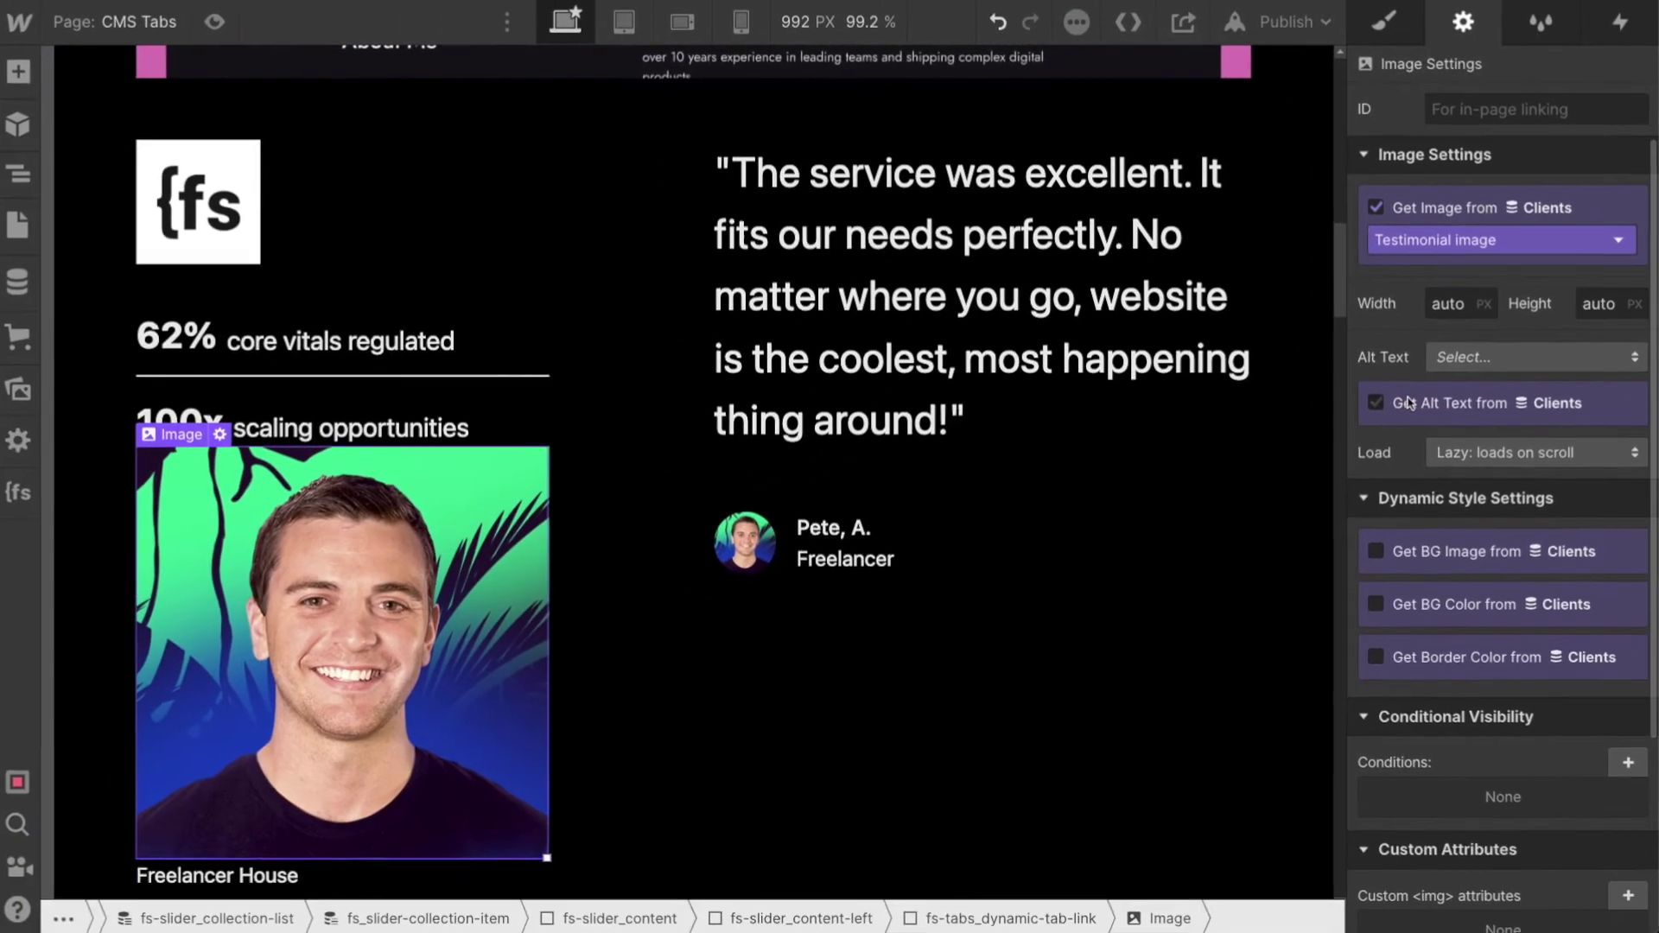
left_click(1409, 402)
left_click(1436, 246)
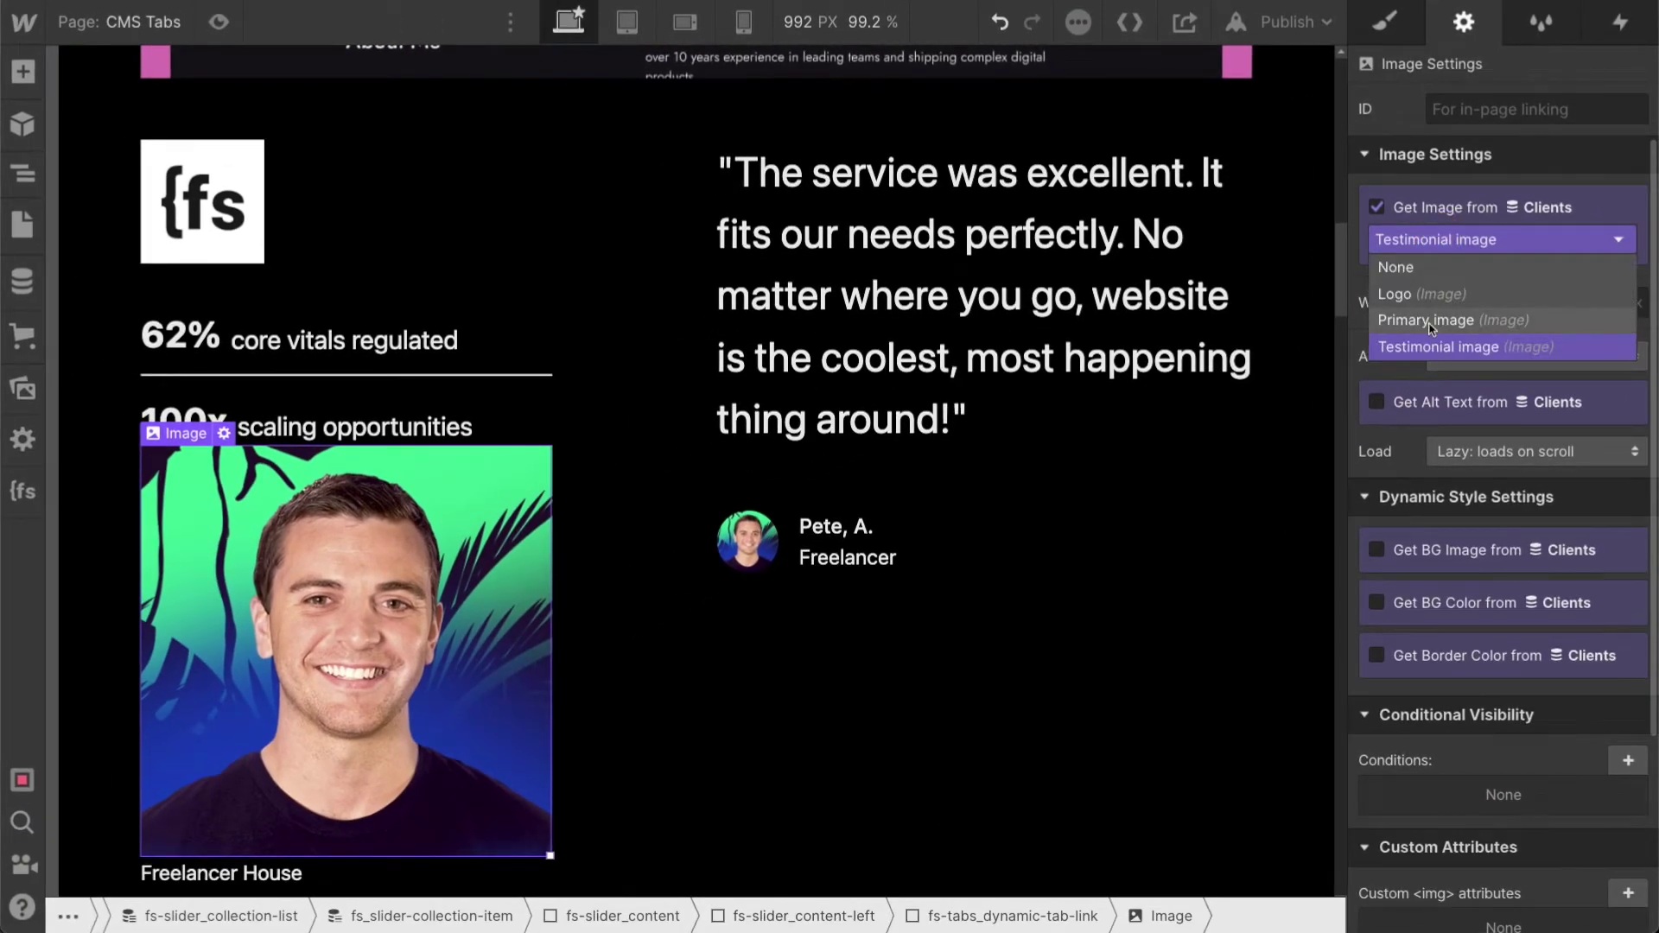
left_click(1429, 321)
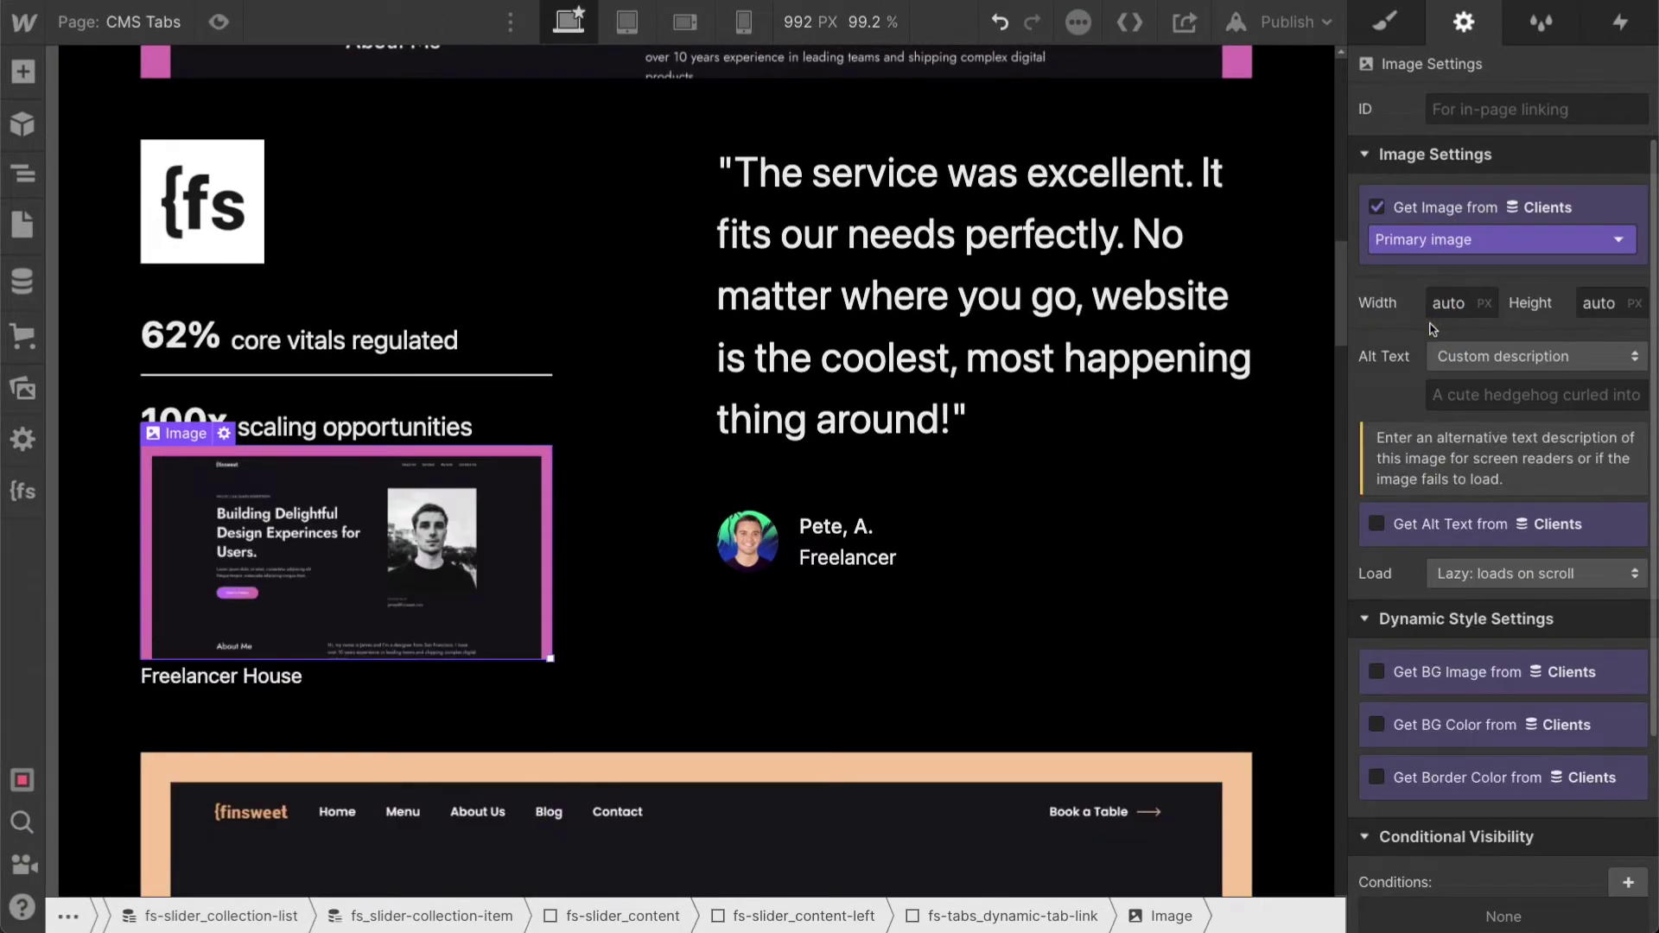
left_click(1384, 22)
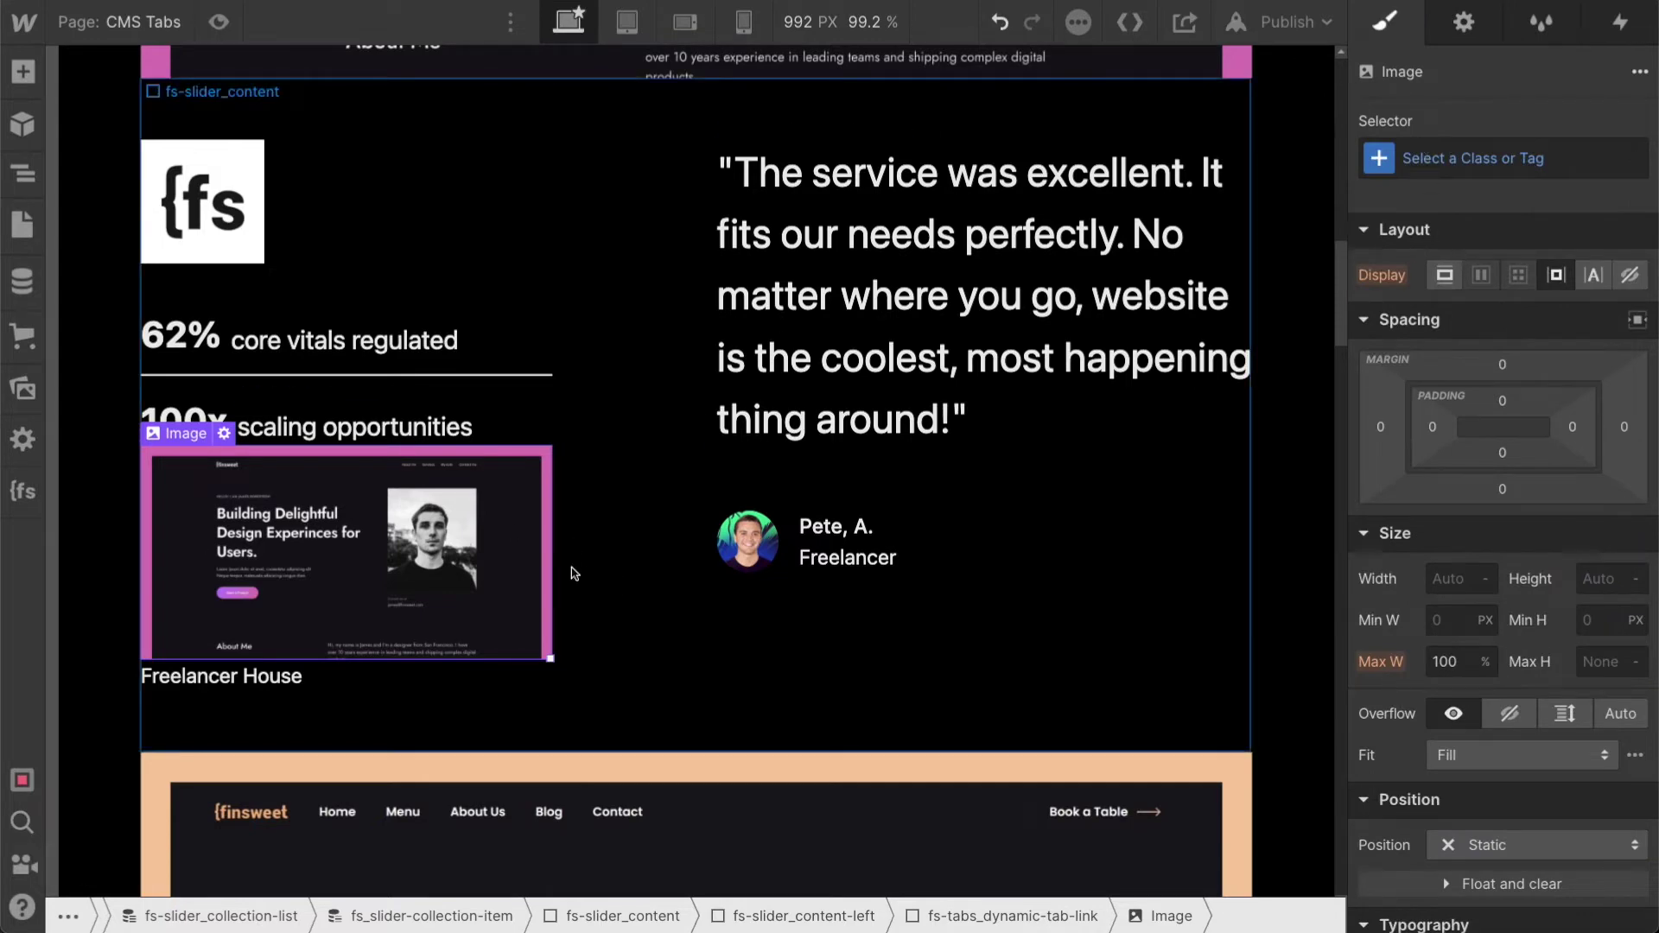
Give the tab-link image the class 'fs-tabs_dynamic tab-img' and a 3 rem width
left_click(1374, 159)
type("fs-tabs")
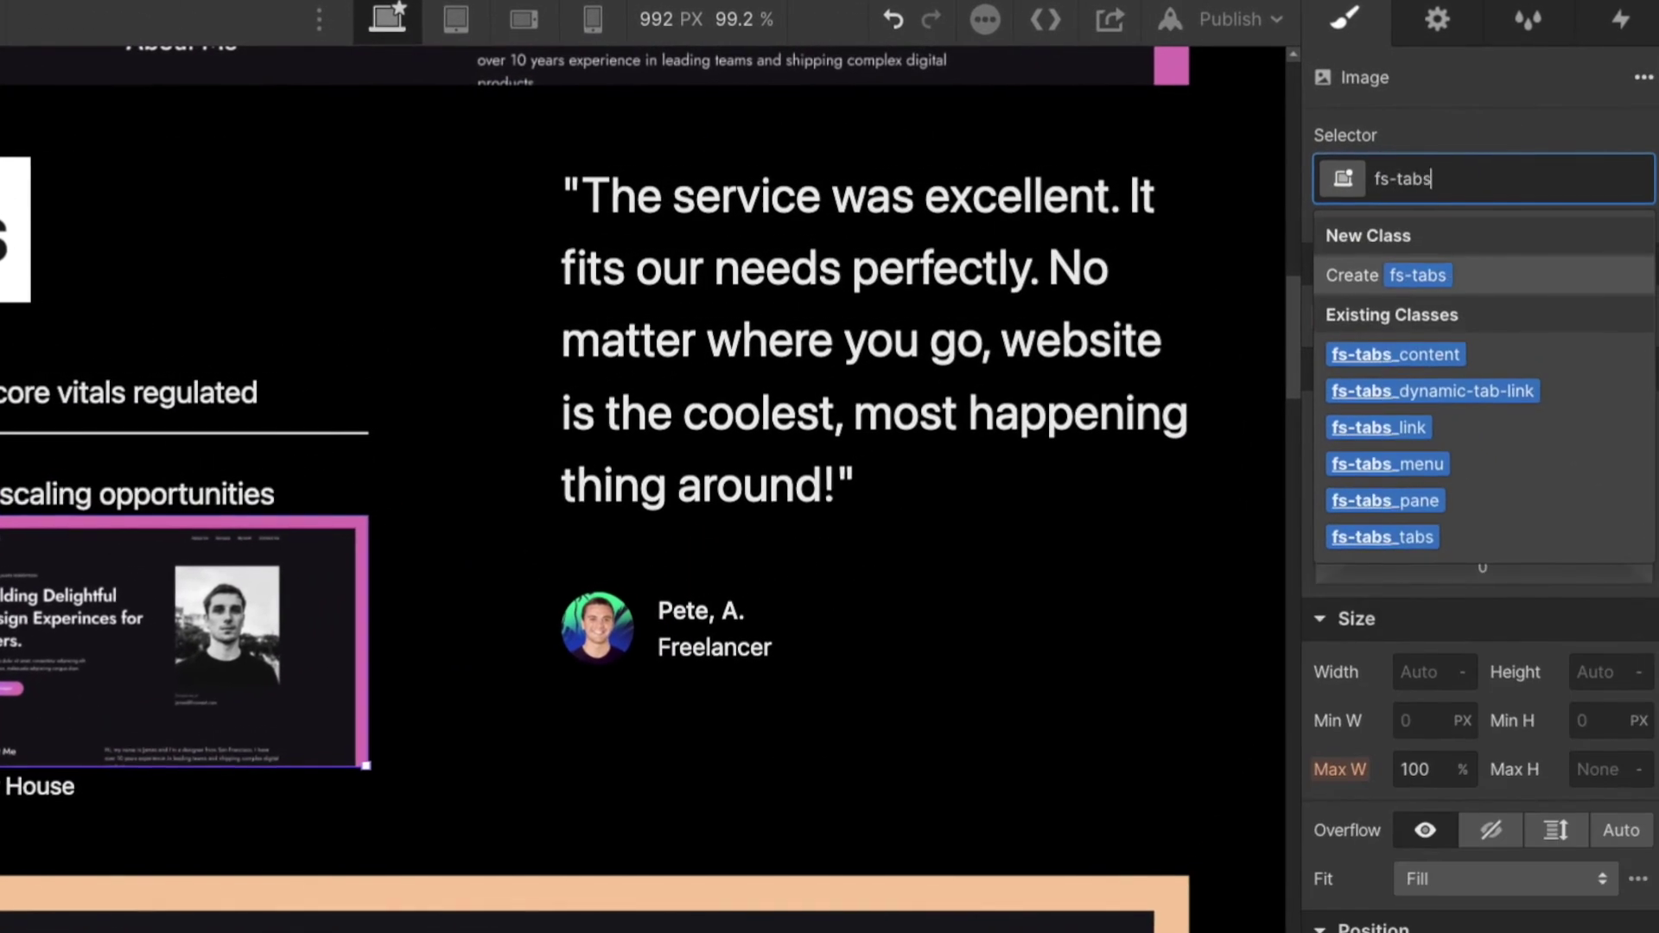
type("_dynamic t")
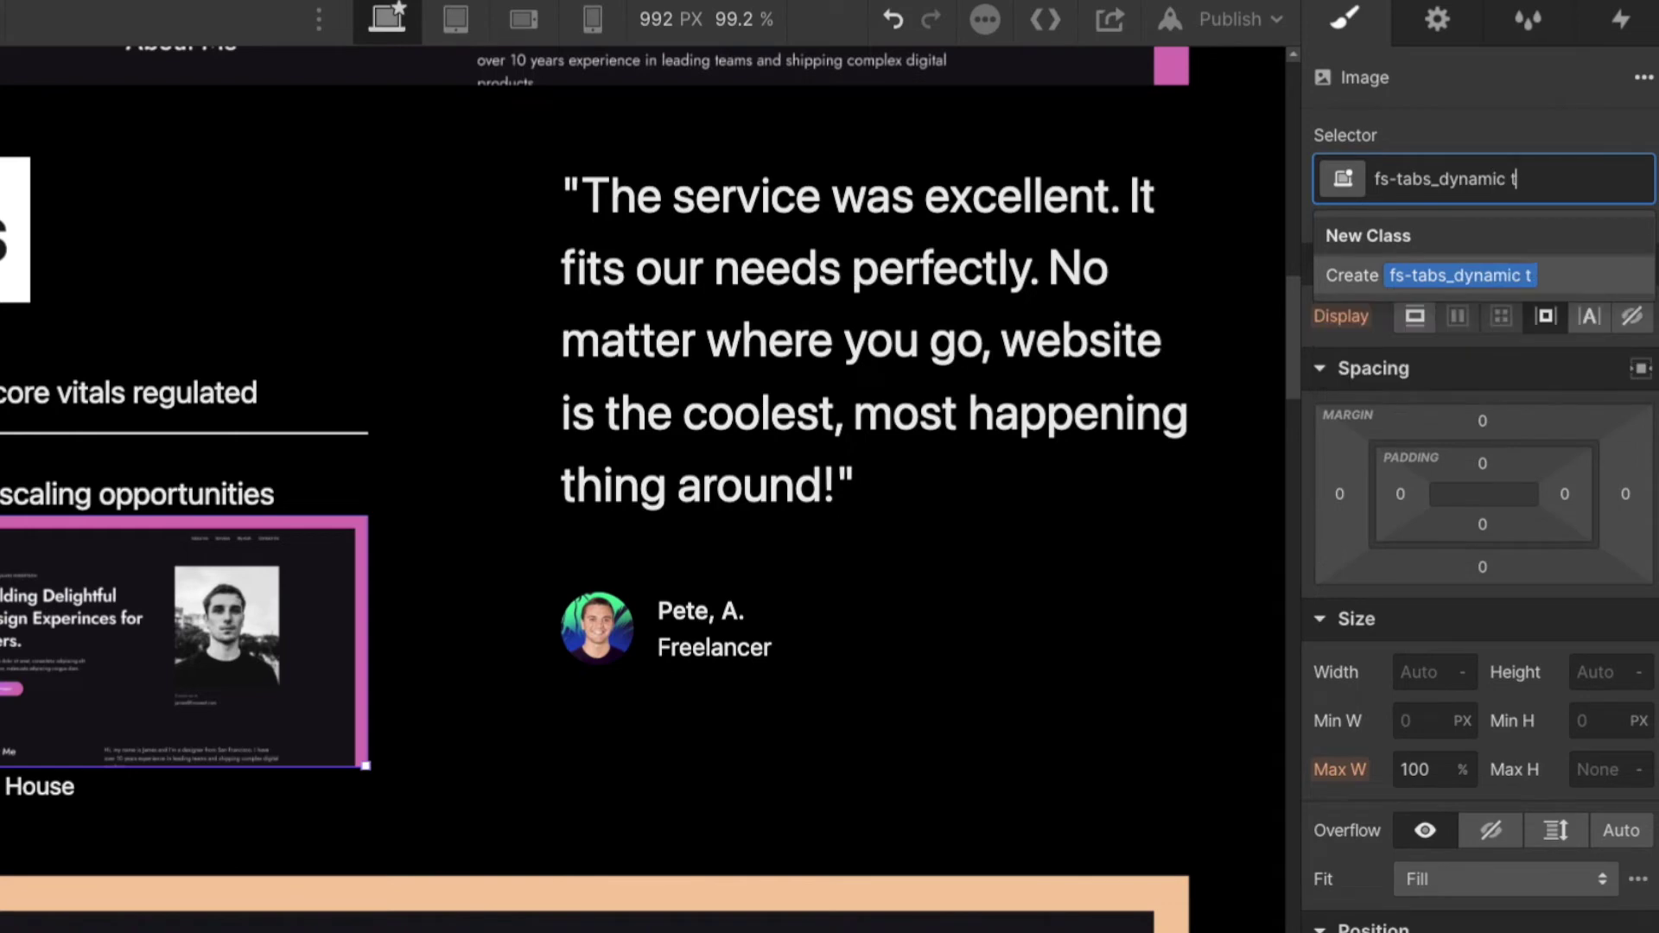
type("ab-im")
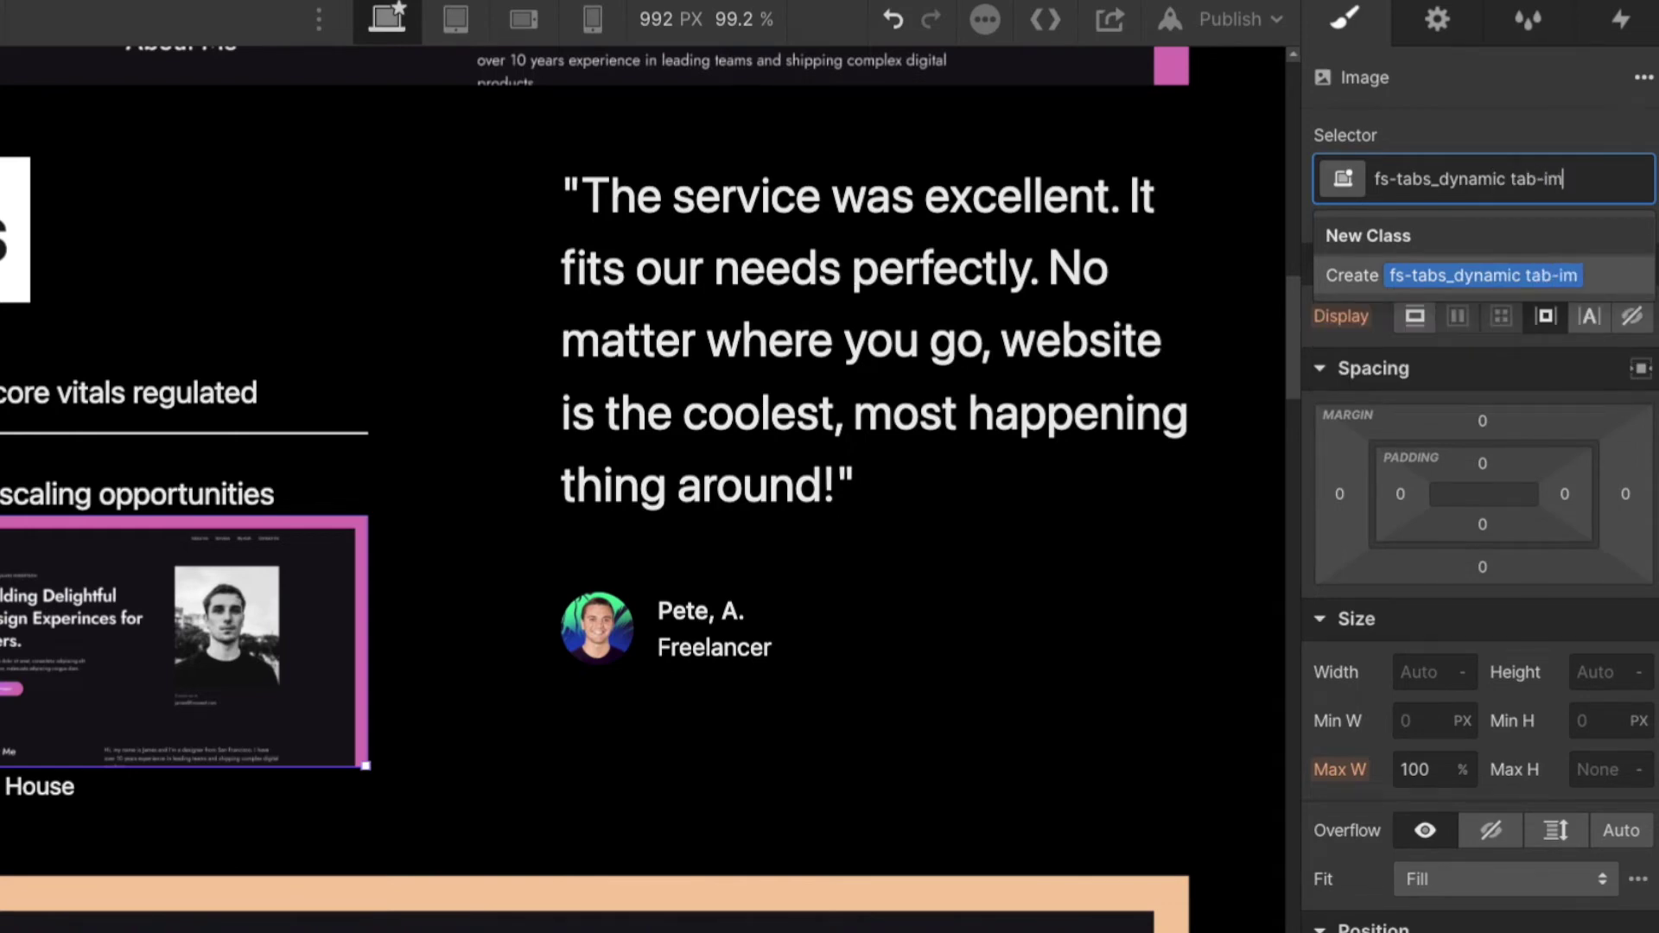
type("g")
key("Return")
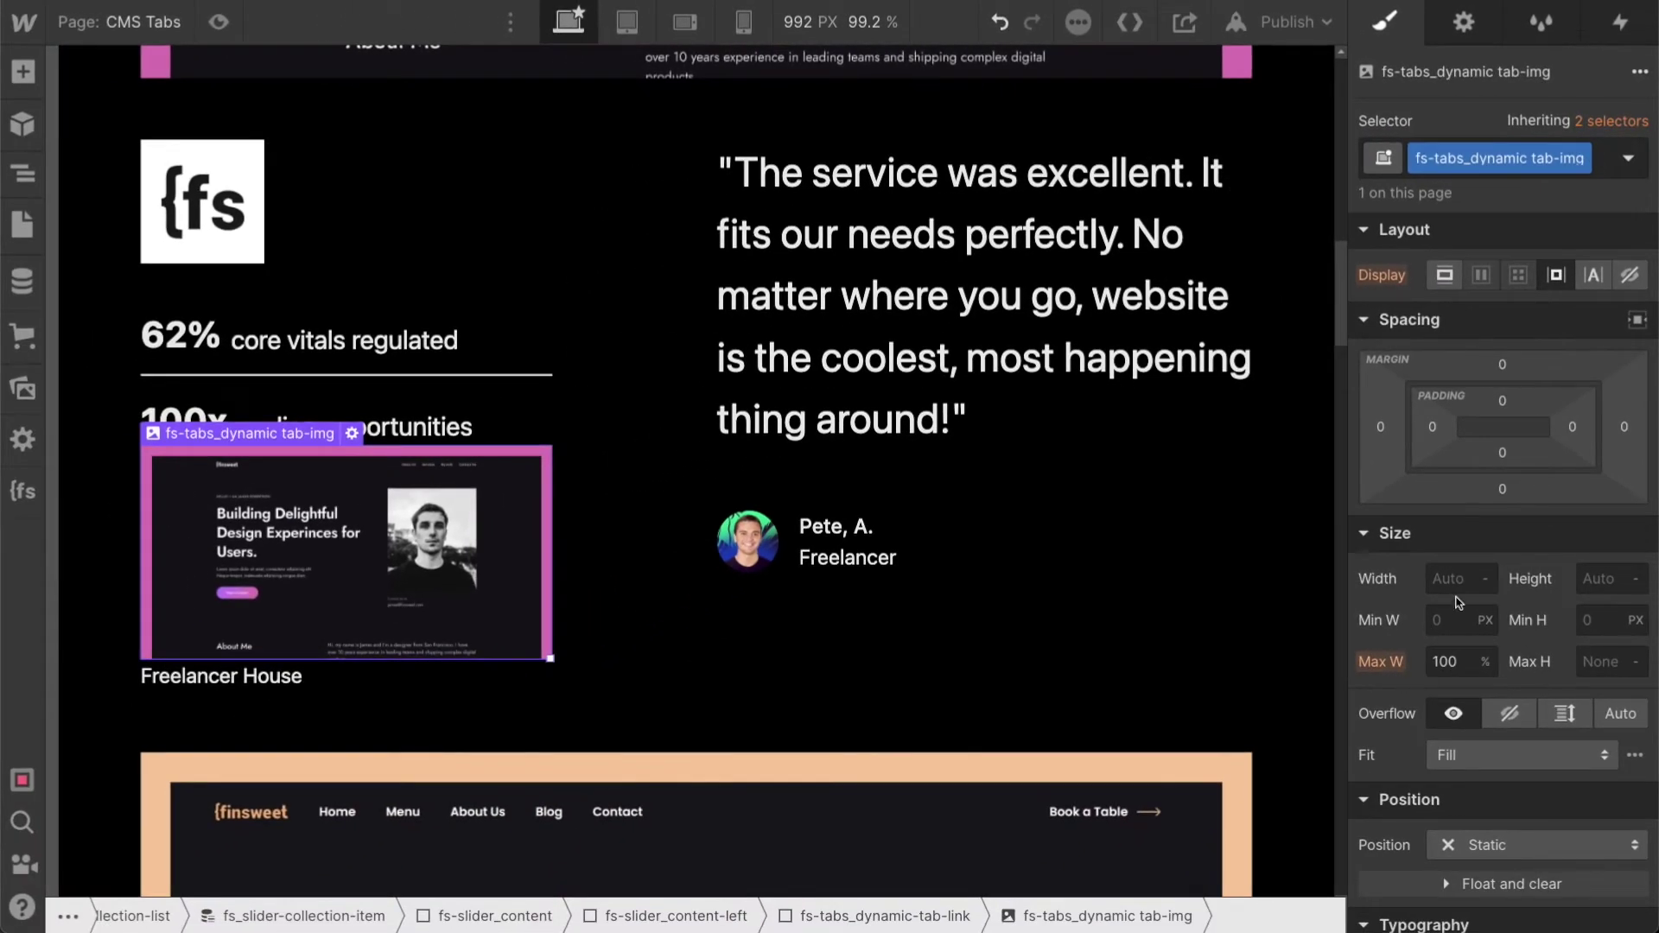
left_click(1451, 579)
type("3")
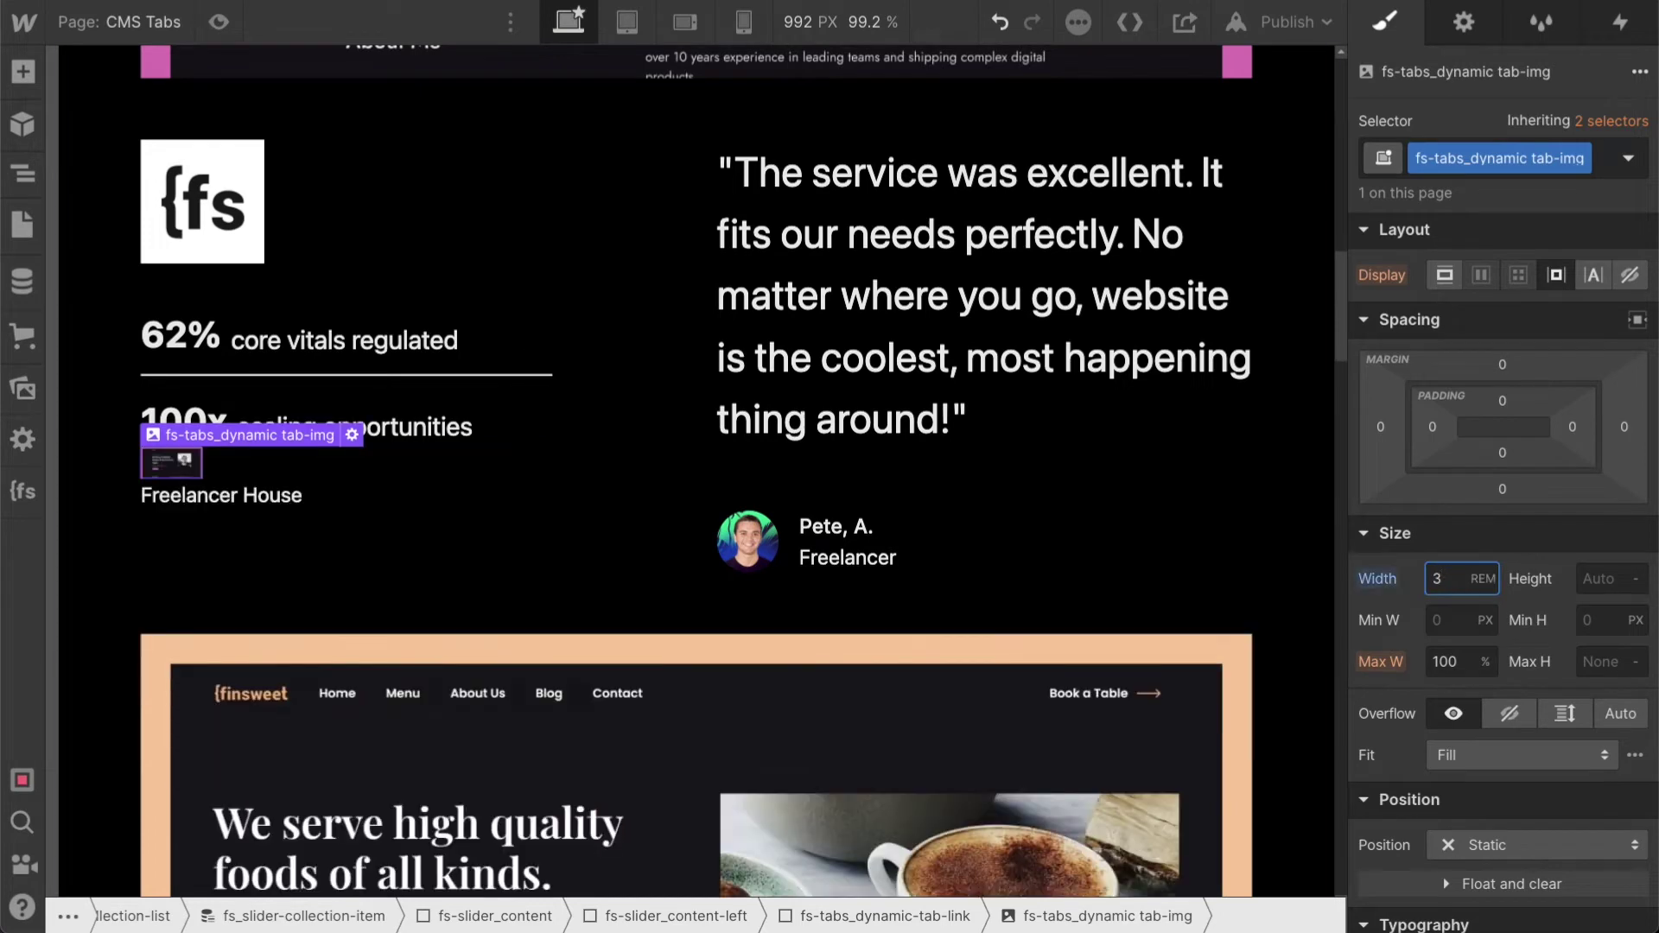
Make the tab link a vertically centered flex row and give the thumbnail a right margin
left_click(277, 474)
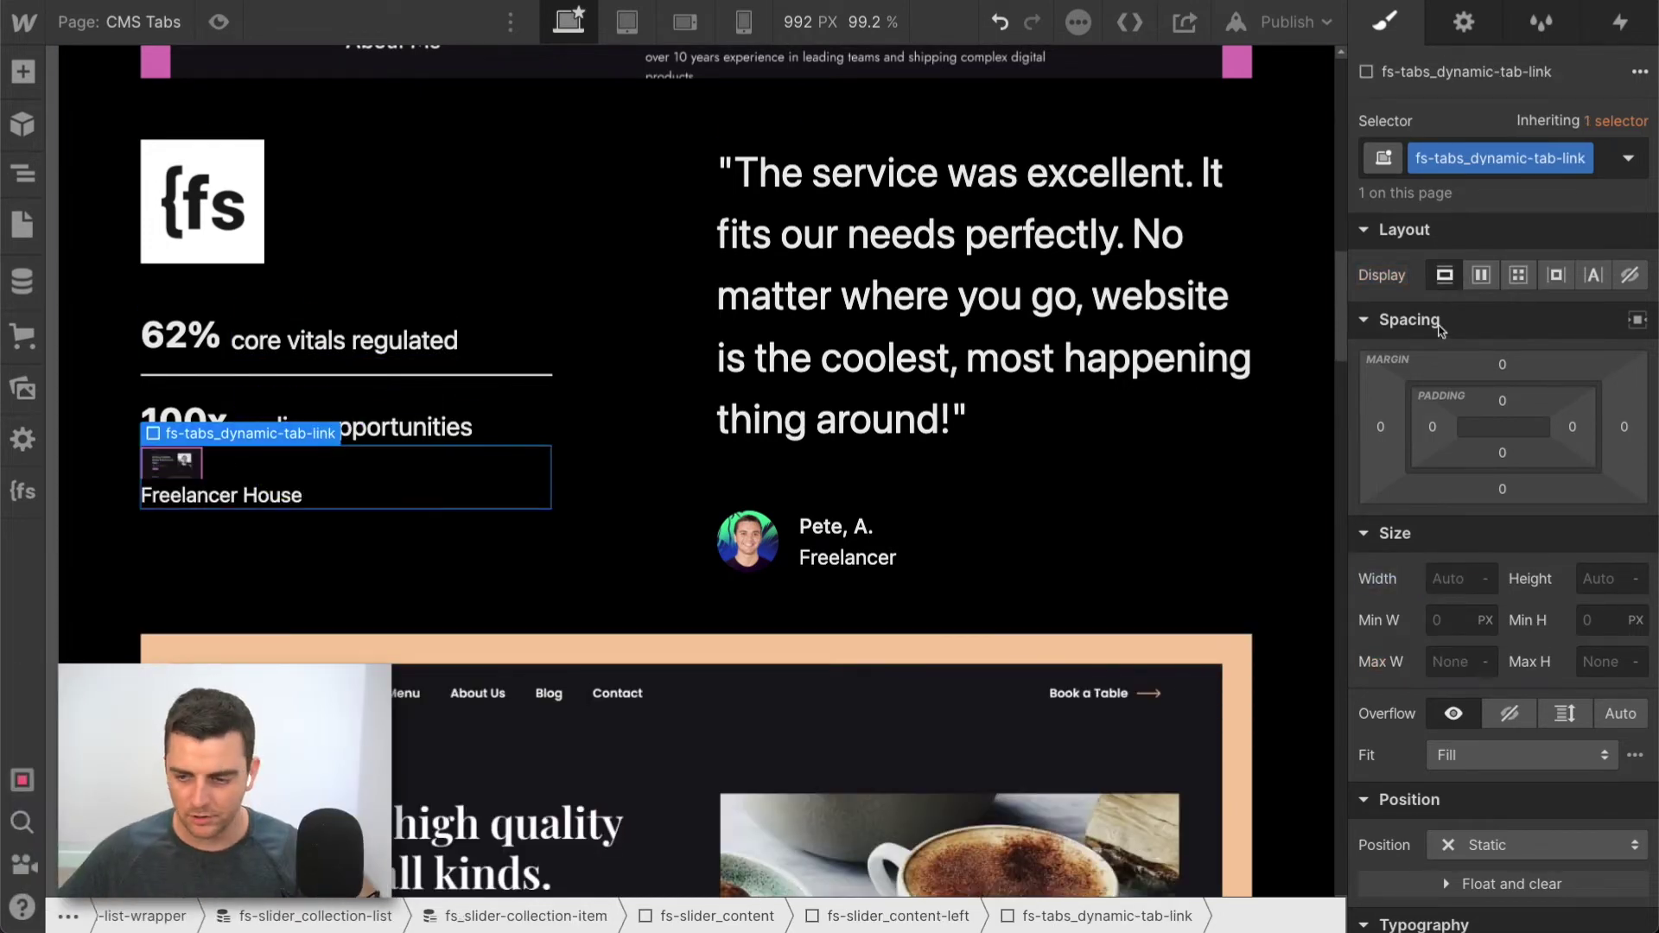
left_click(1480, 275)
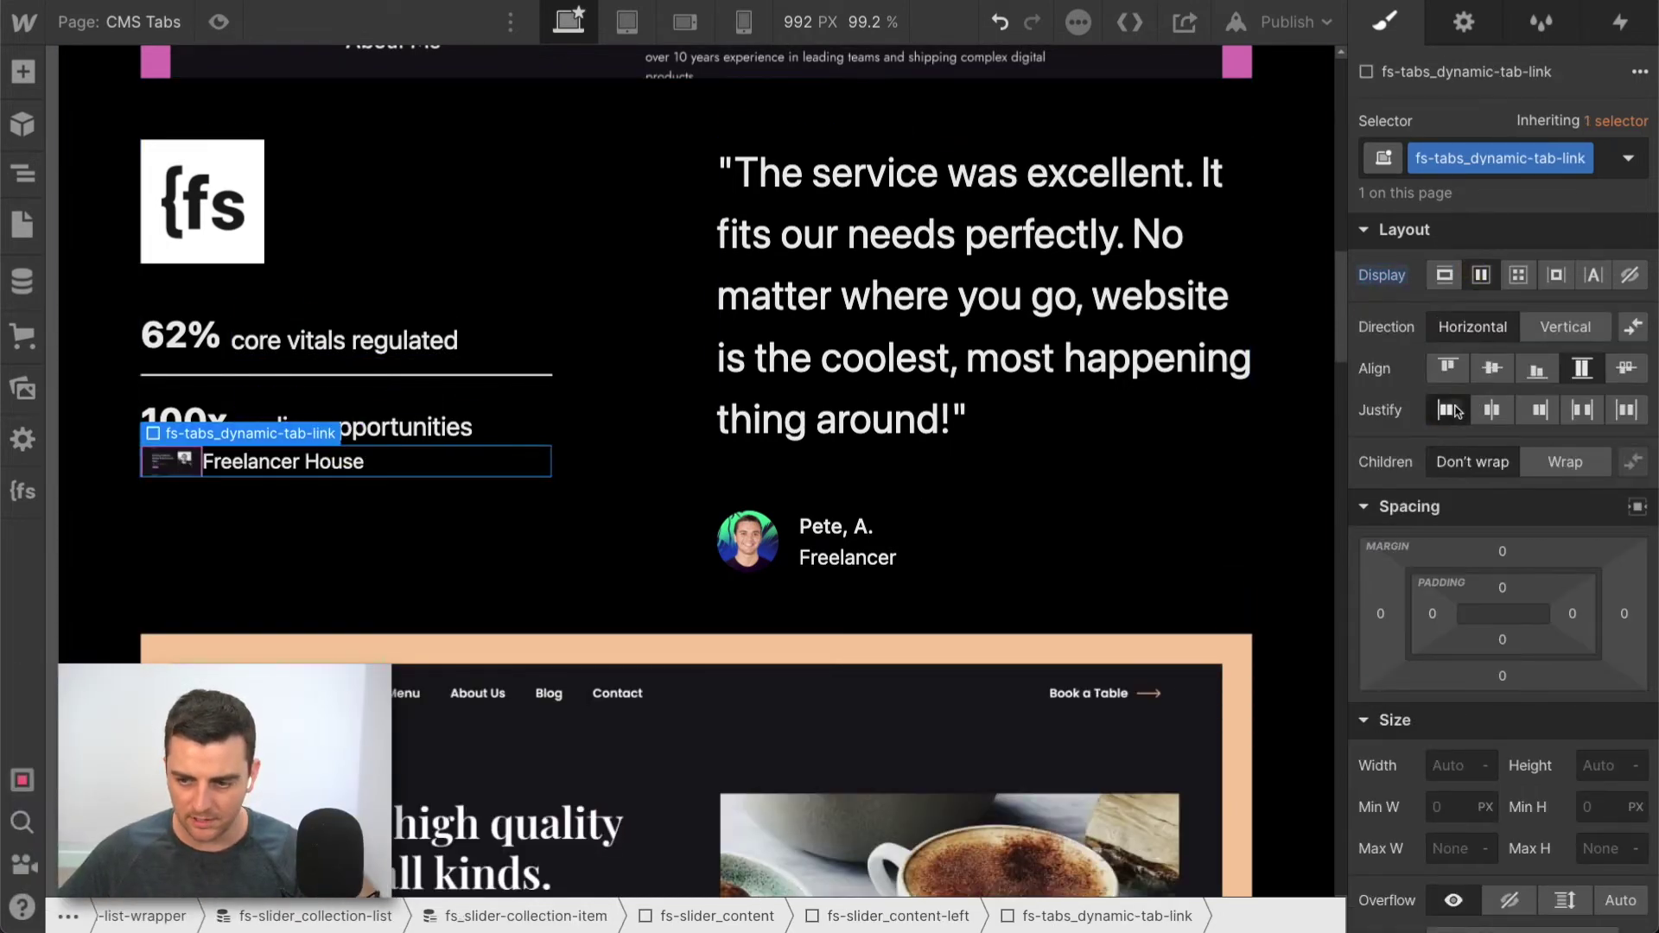
left_click(1492, 369)
left_click(179, 464)
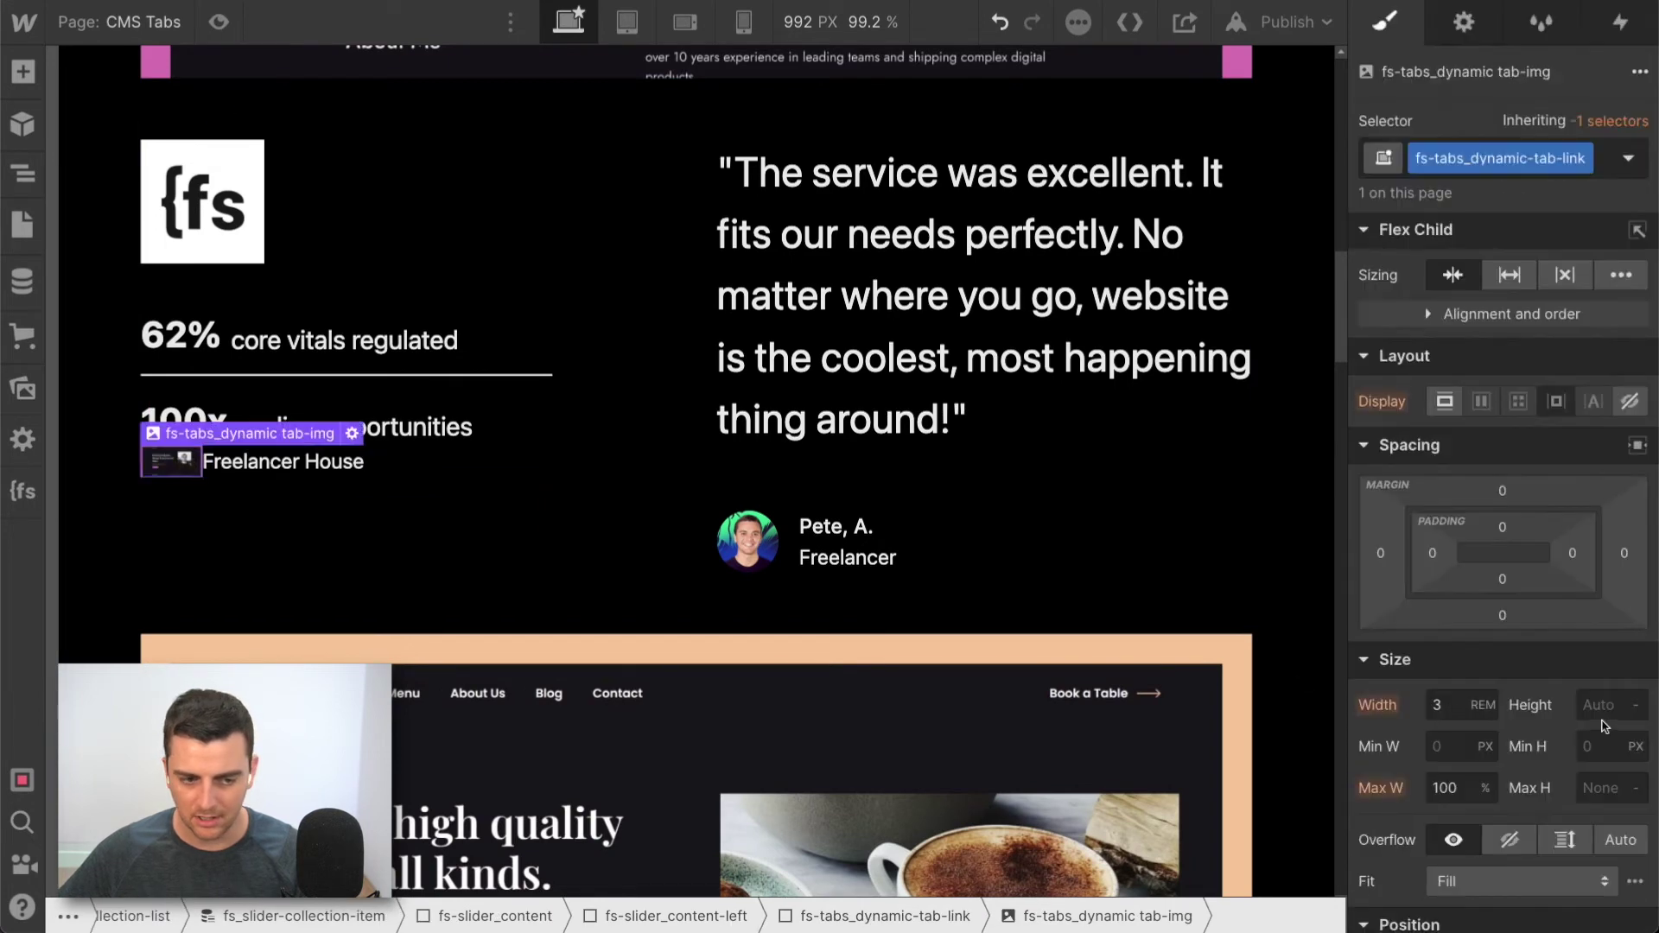
left_click(1624, 553)
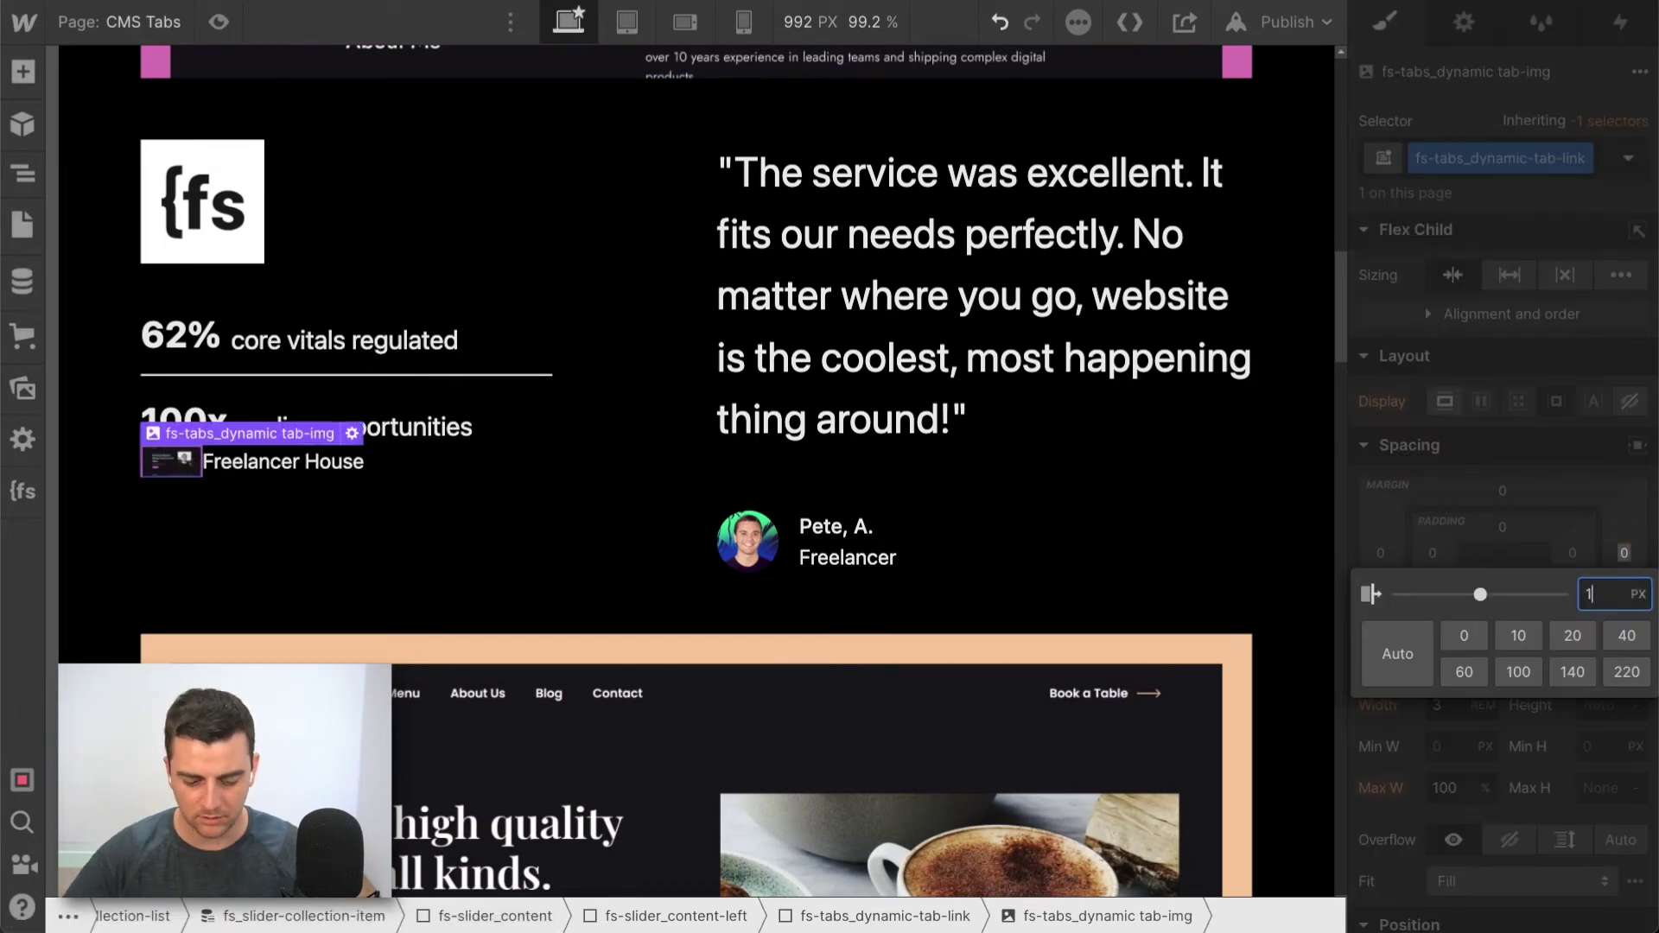
key("ctrl+z")
key("ctrl+z")
left_click(394, 471)
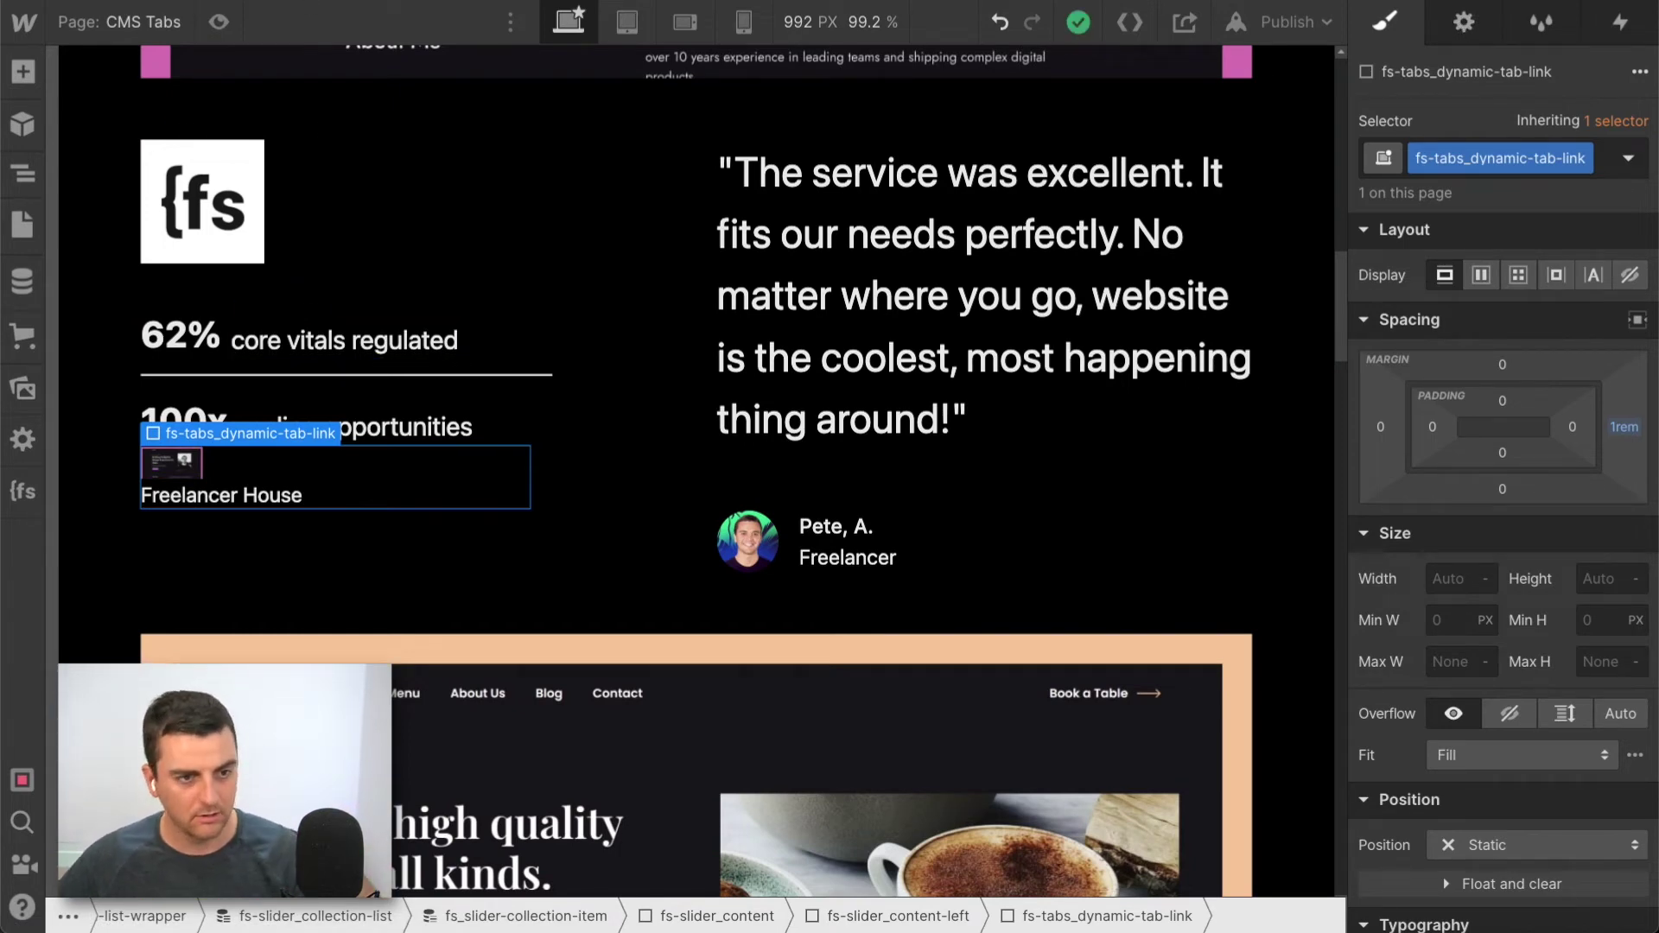
key("ctrl+Tab")
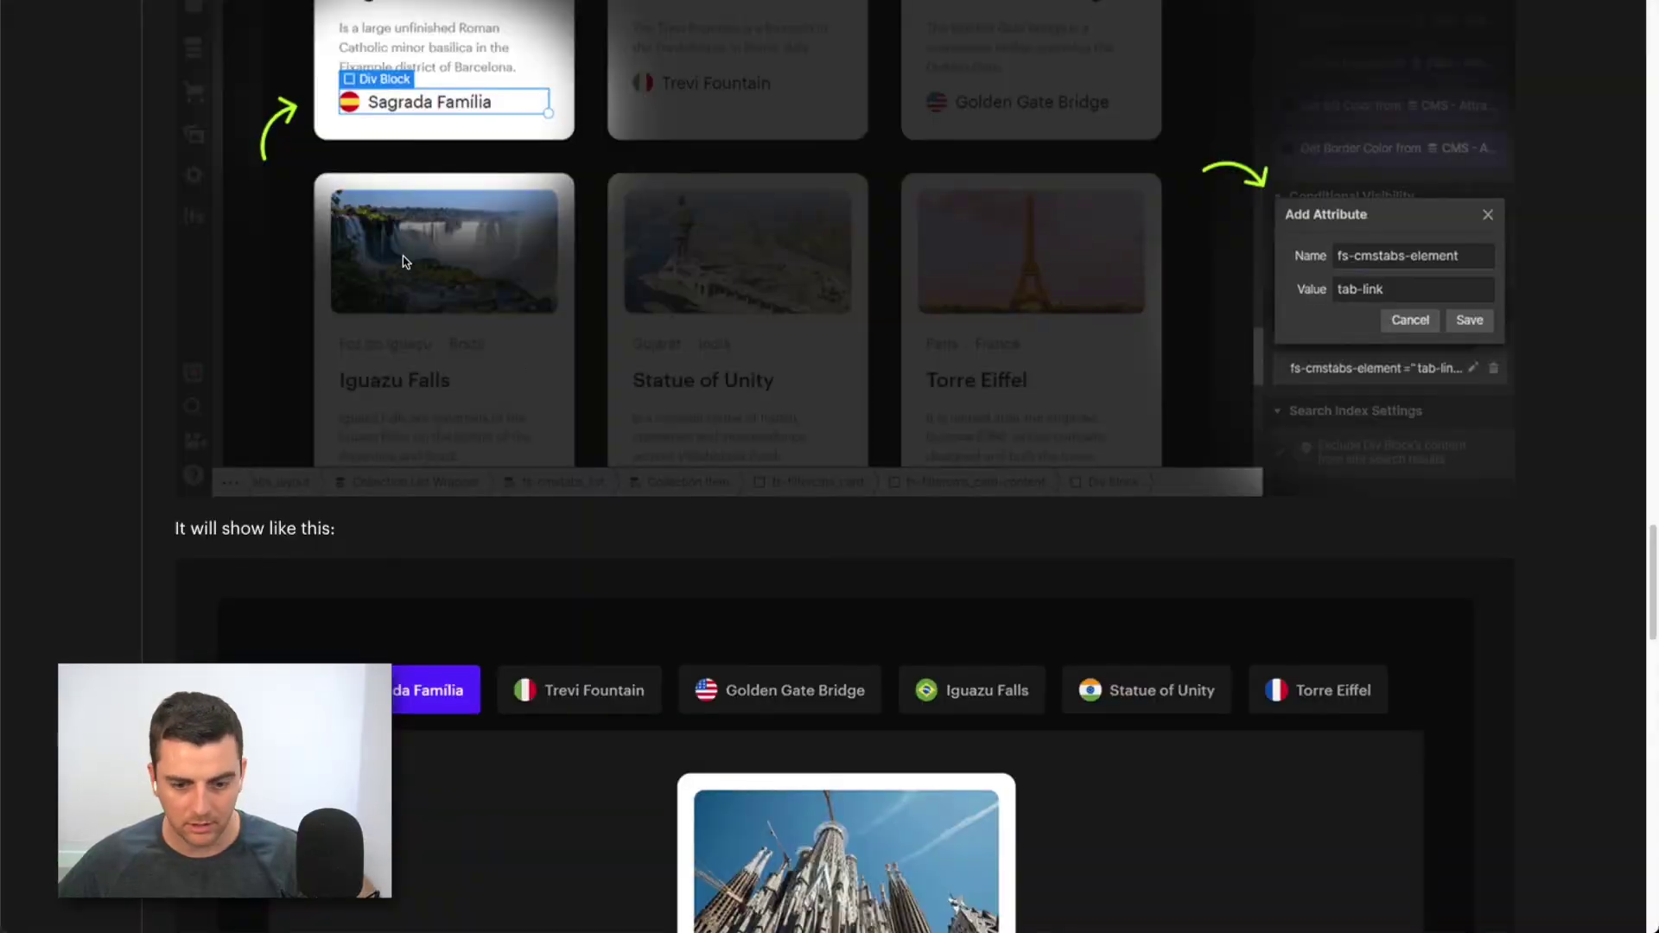
Copy the tab-link attribute name fs-cmstabs-element from the CMS Tabs docs and return to Webflow
scroll(402, 256, "down", 10)
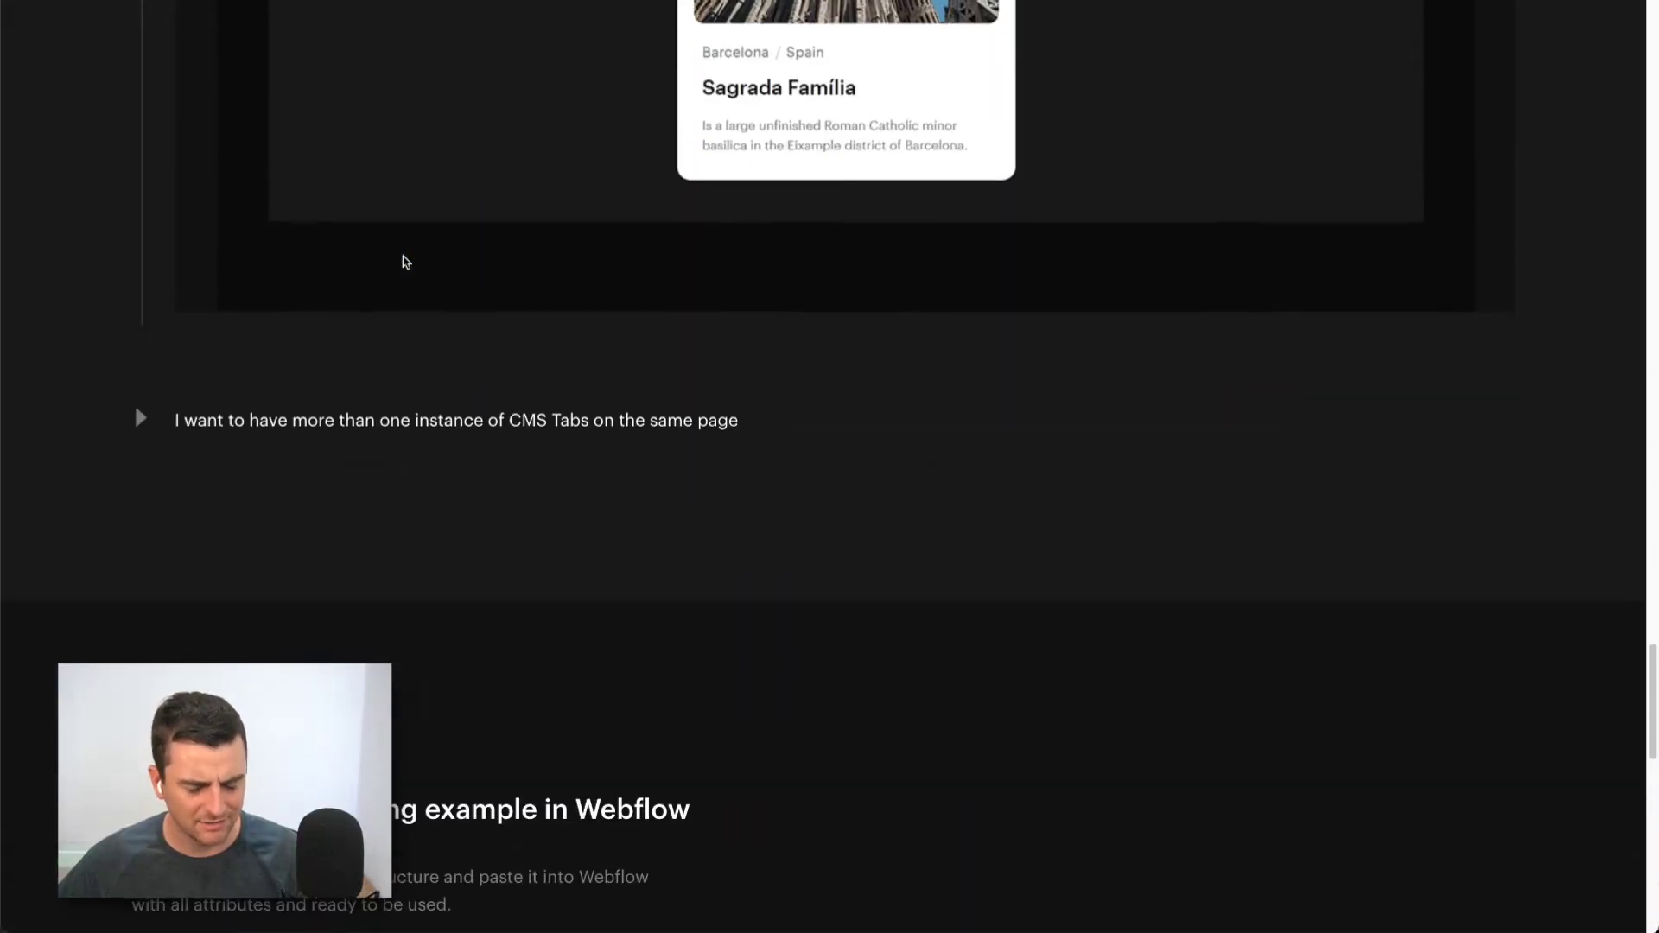
scroll(403, 255, "up", 11)
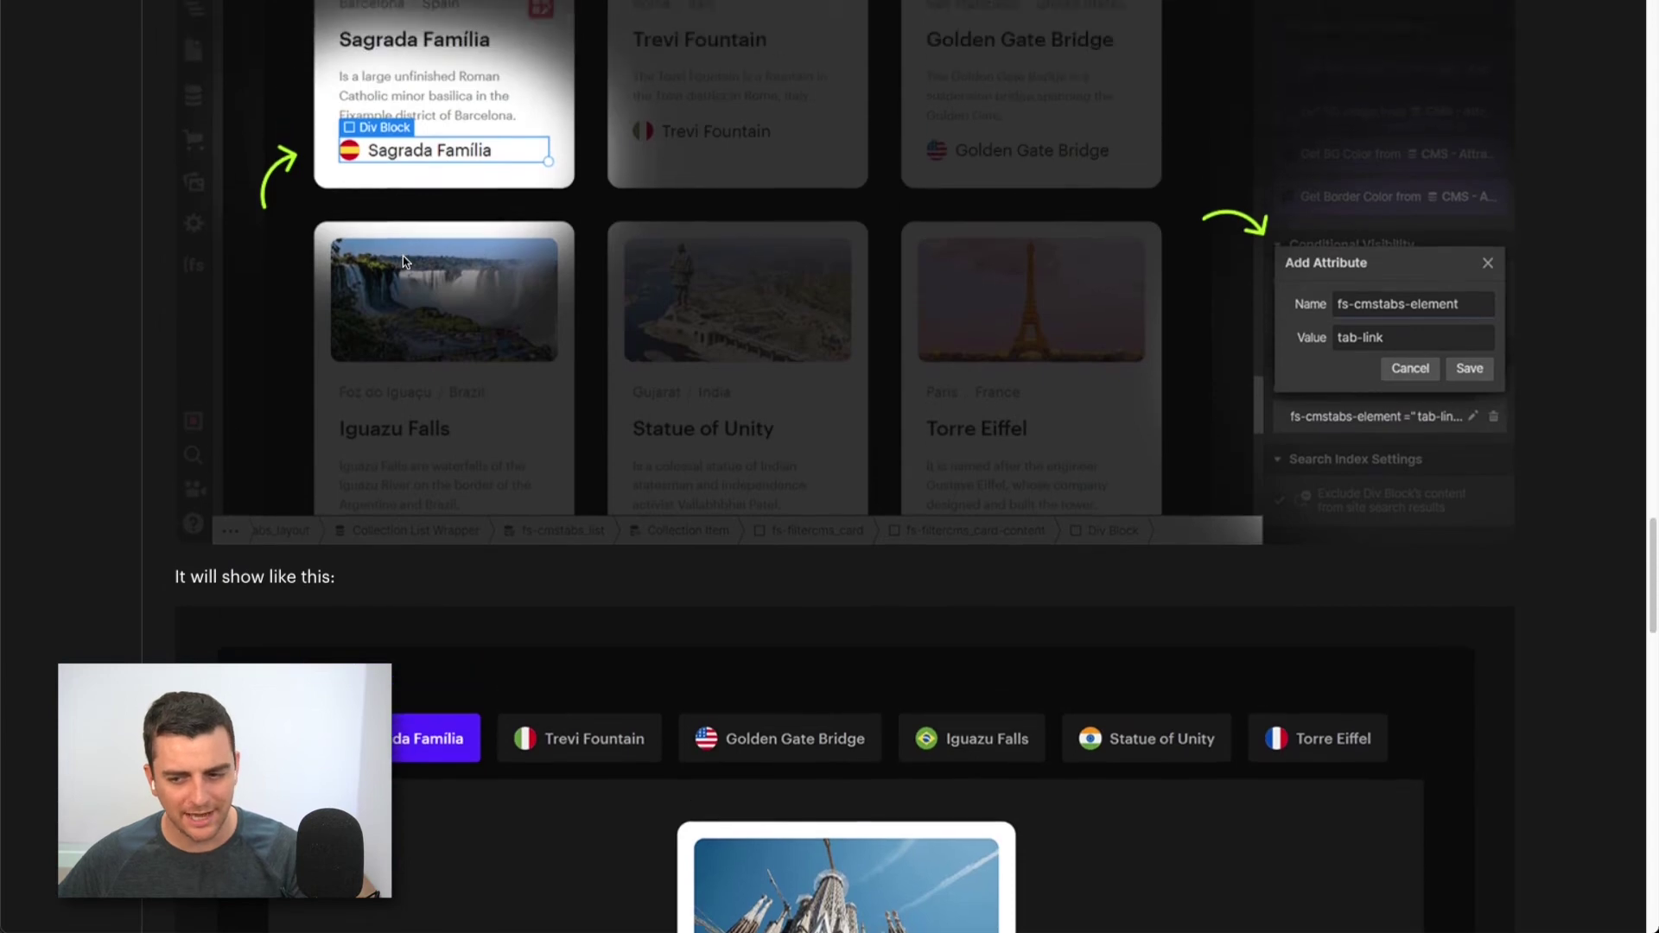
scroll(403, 255, "up", 6)
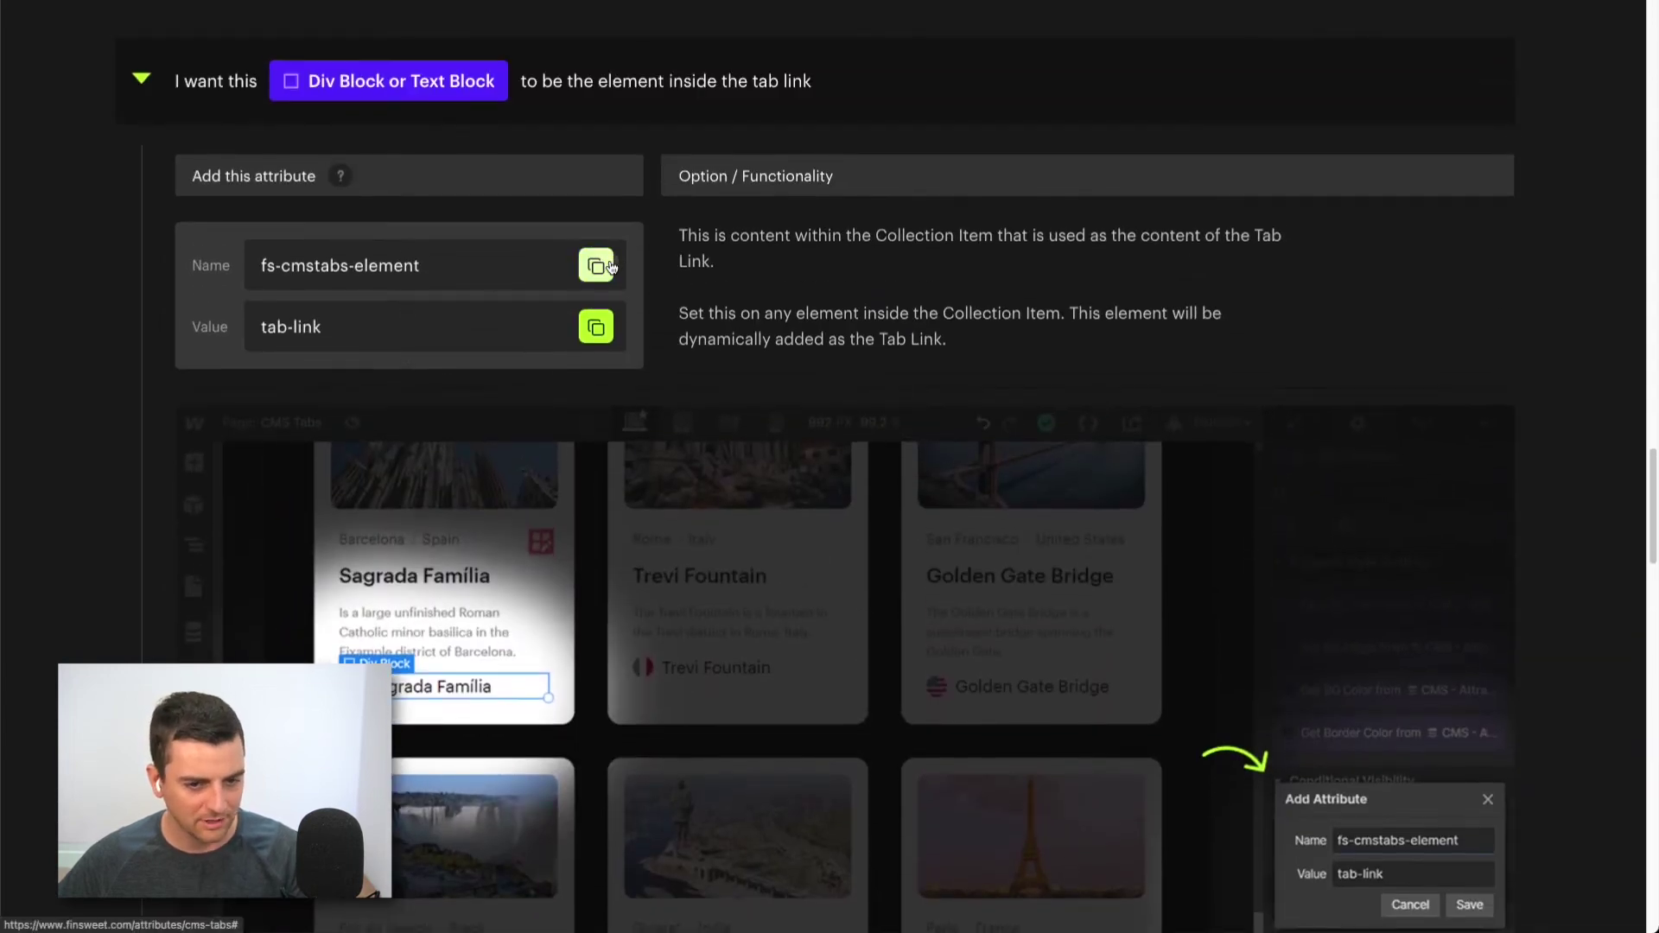
left_click(609, 263)
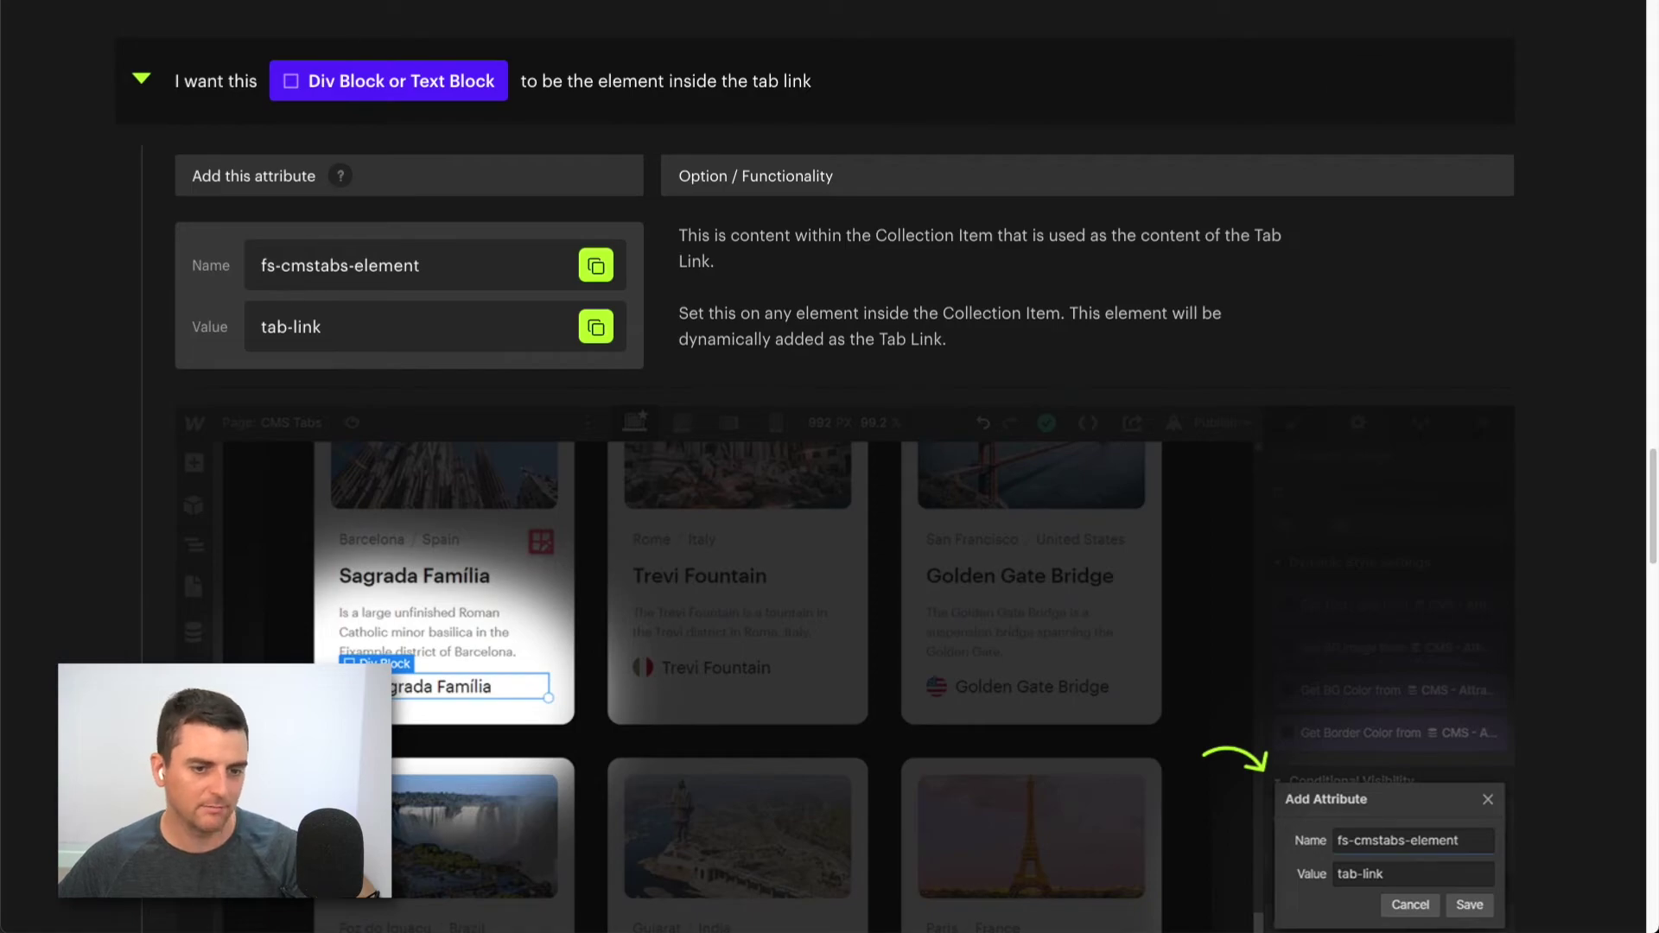
key("super+Tab")
Add the custom attribute fs-cmstabs-element = tab-link to the dynamic tab link
key("d")
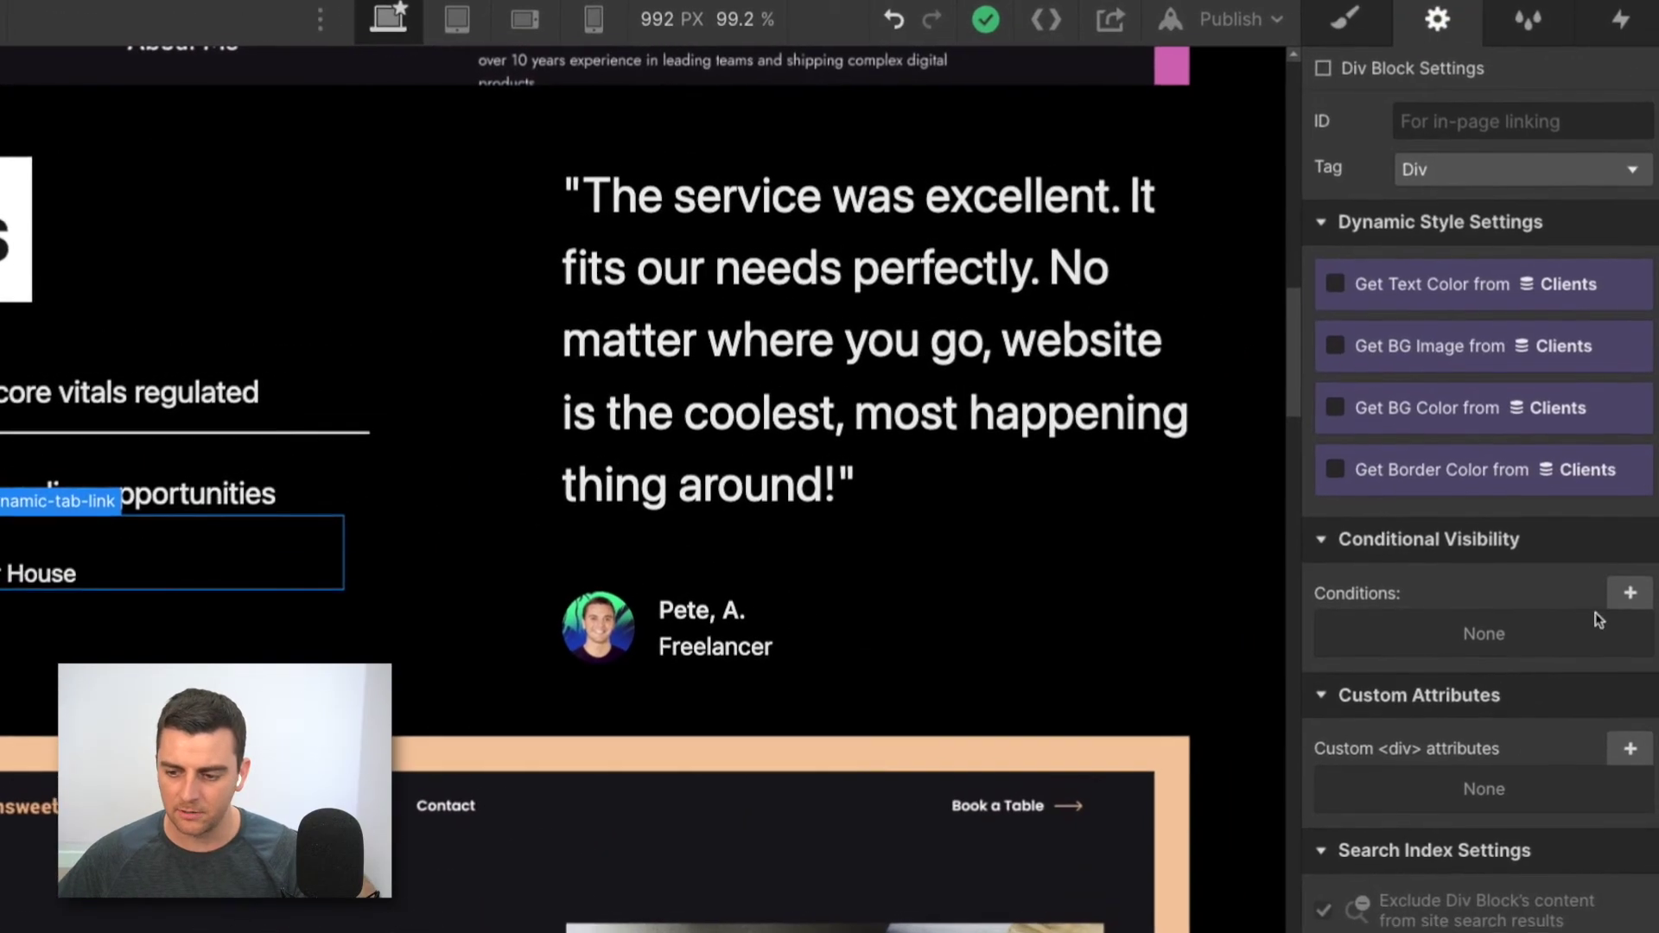
left_click(1630, 593)
left_click(1630, 648)
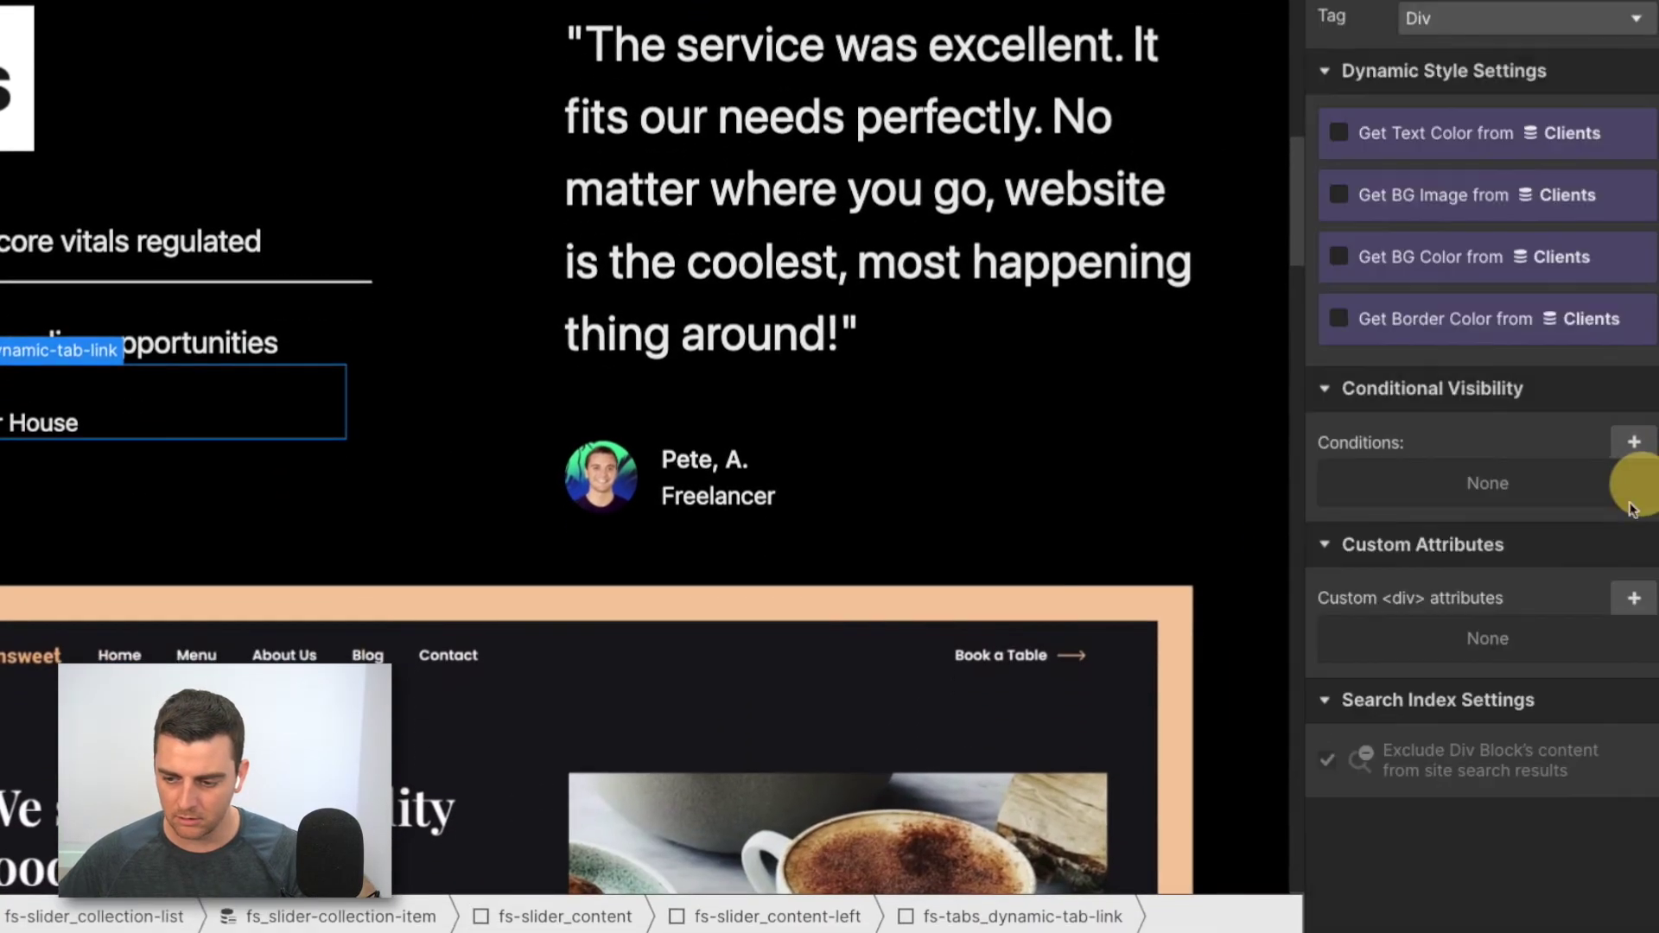
left_click(1633, 598)
key("super+v")
left_click(1497, 758)
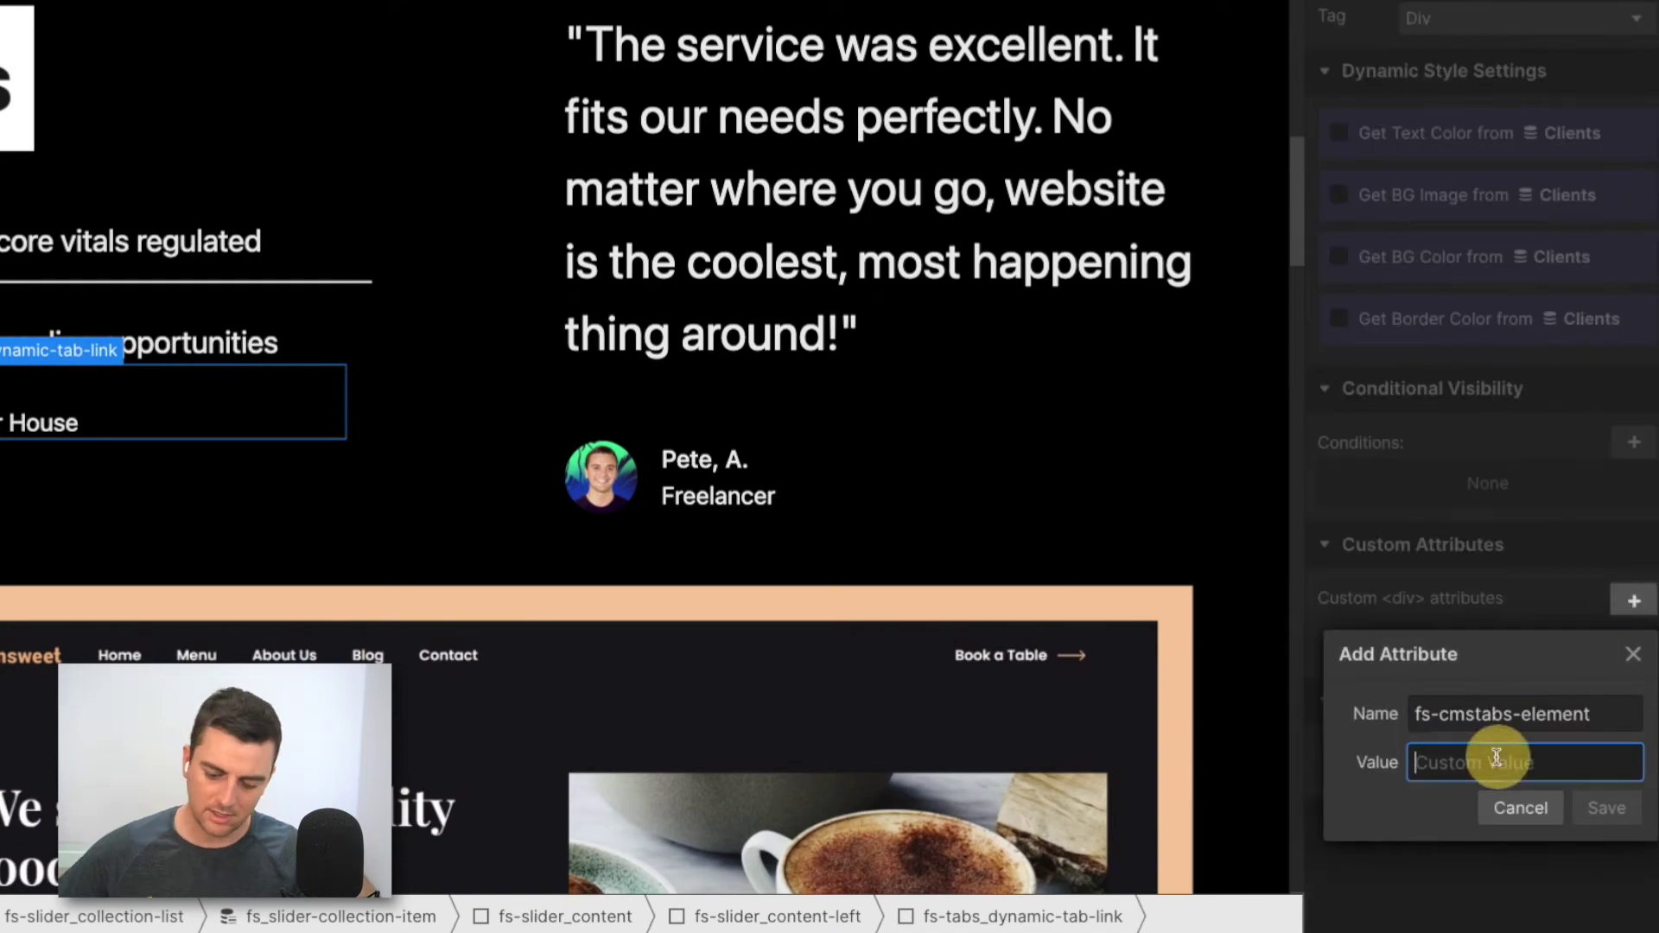
type("tab-lin")
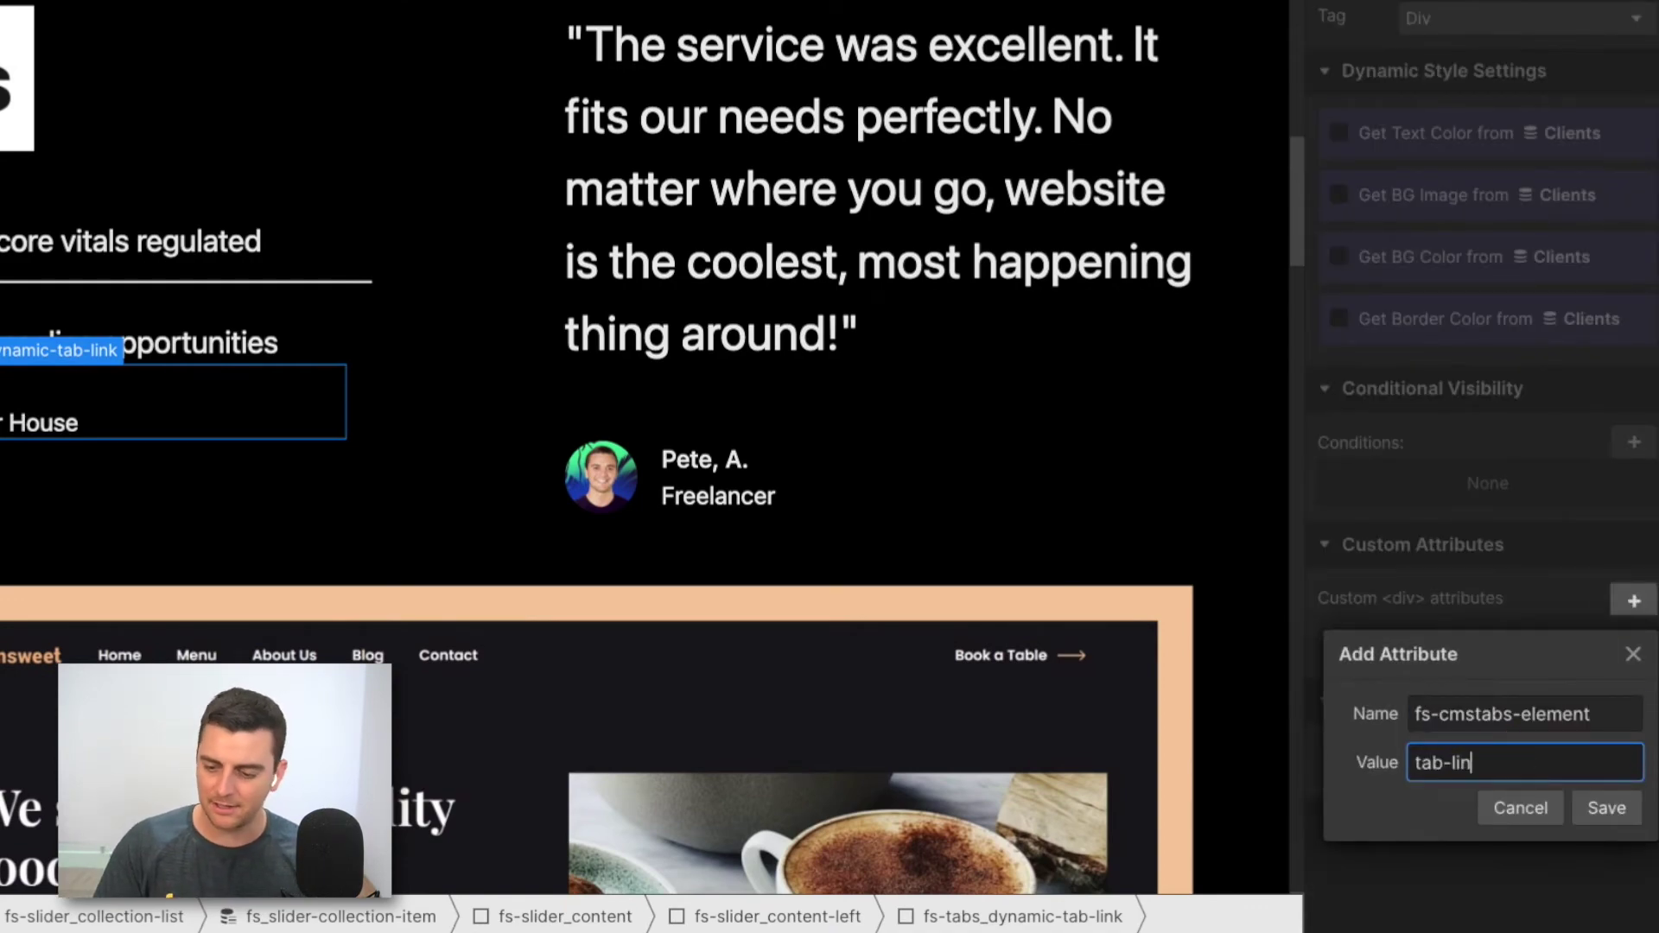
type("k")
key("Return")
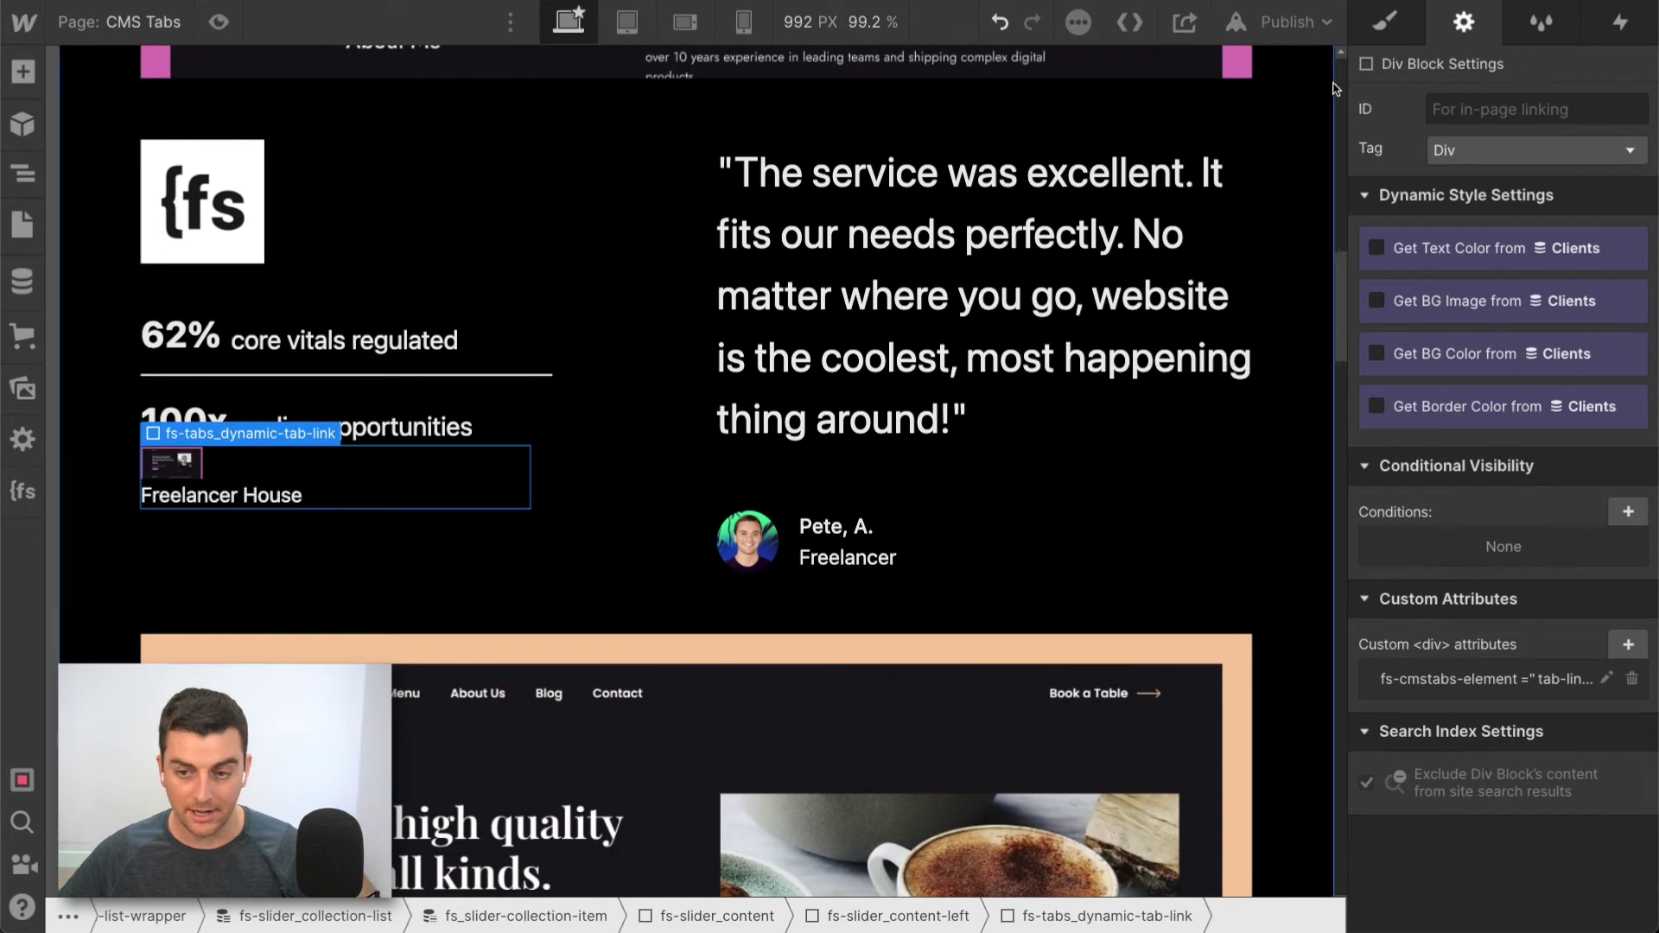
Insert an empty Div Block into the left slider content block
key("super+Up")
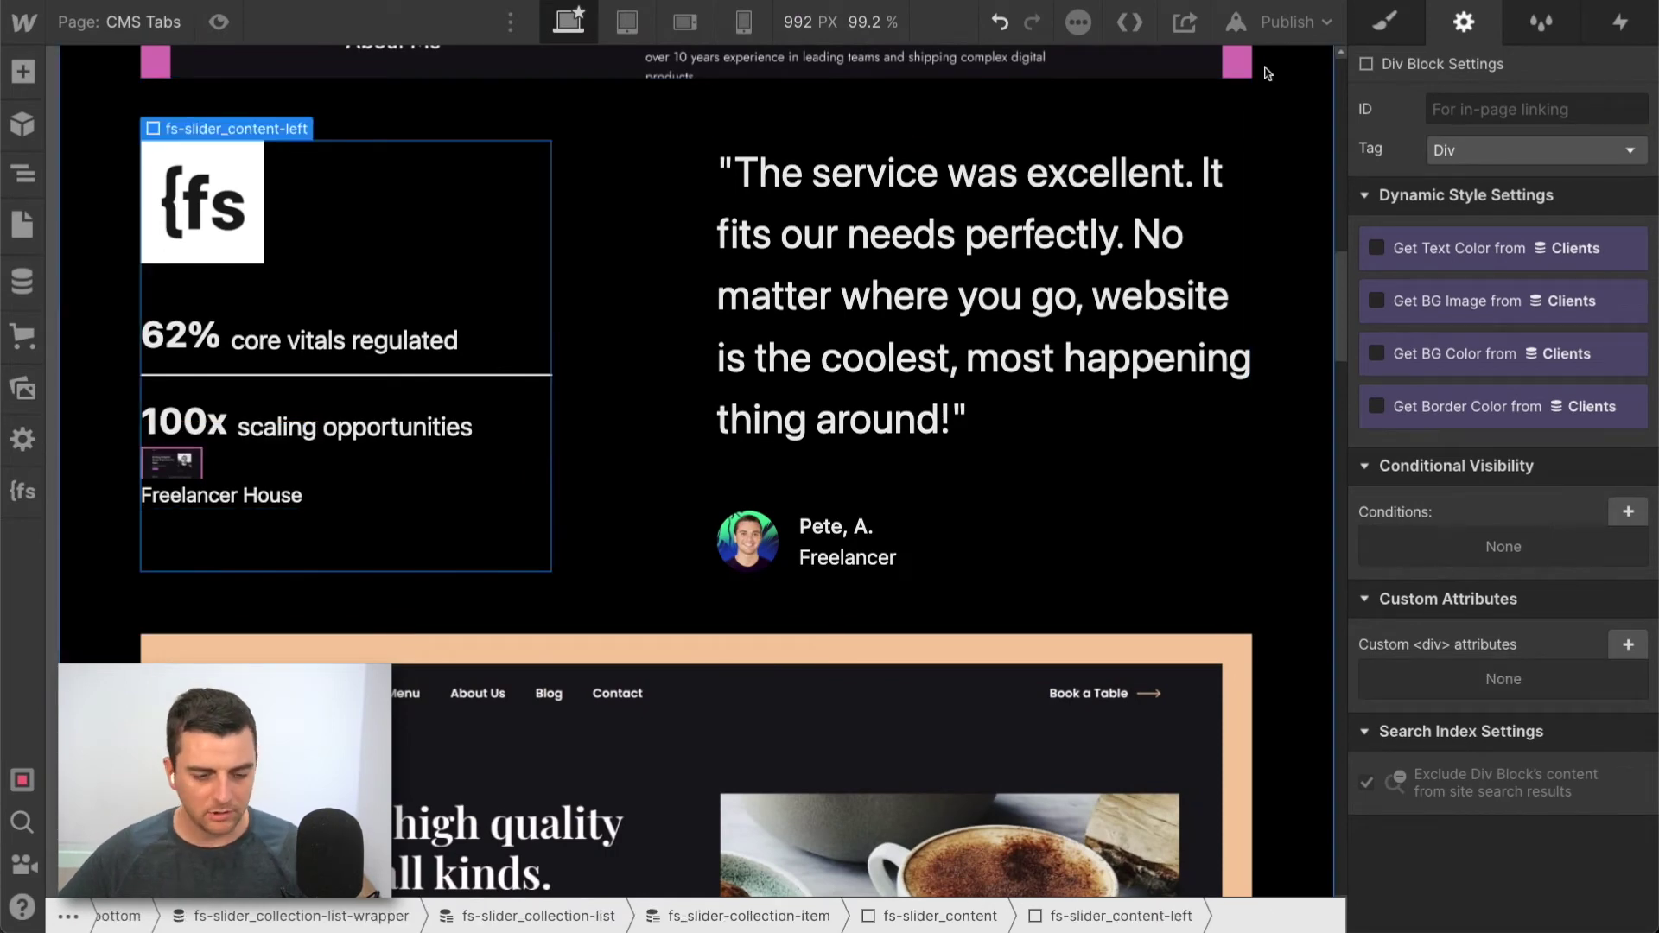
key("a")
left_click(121, 514)
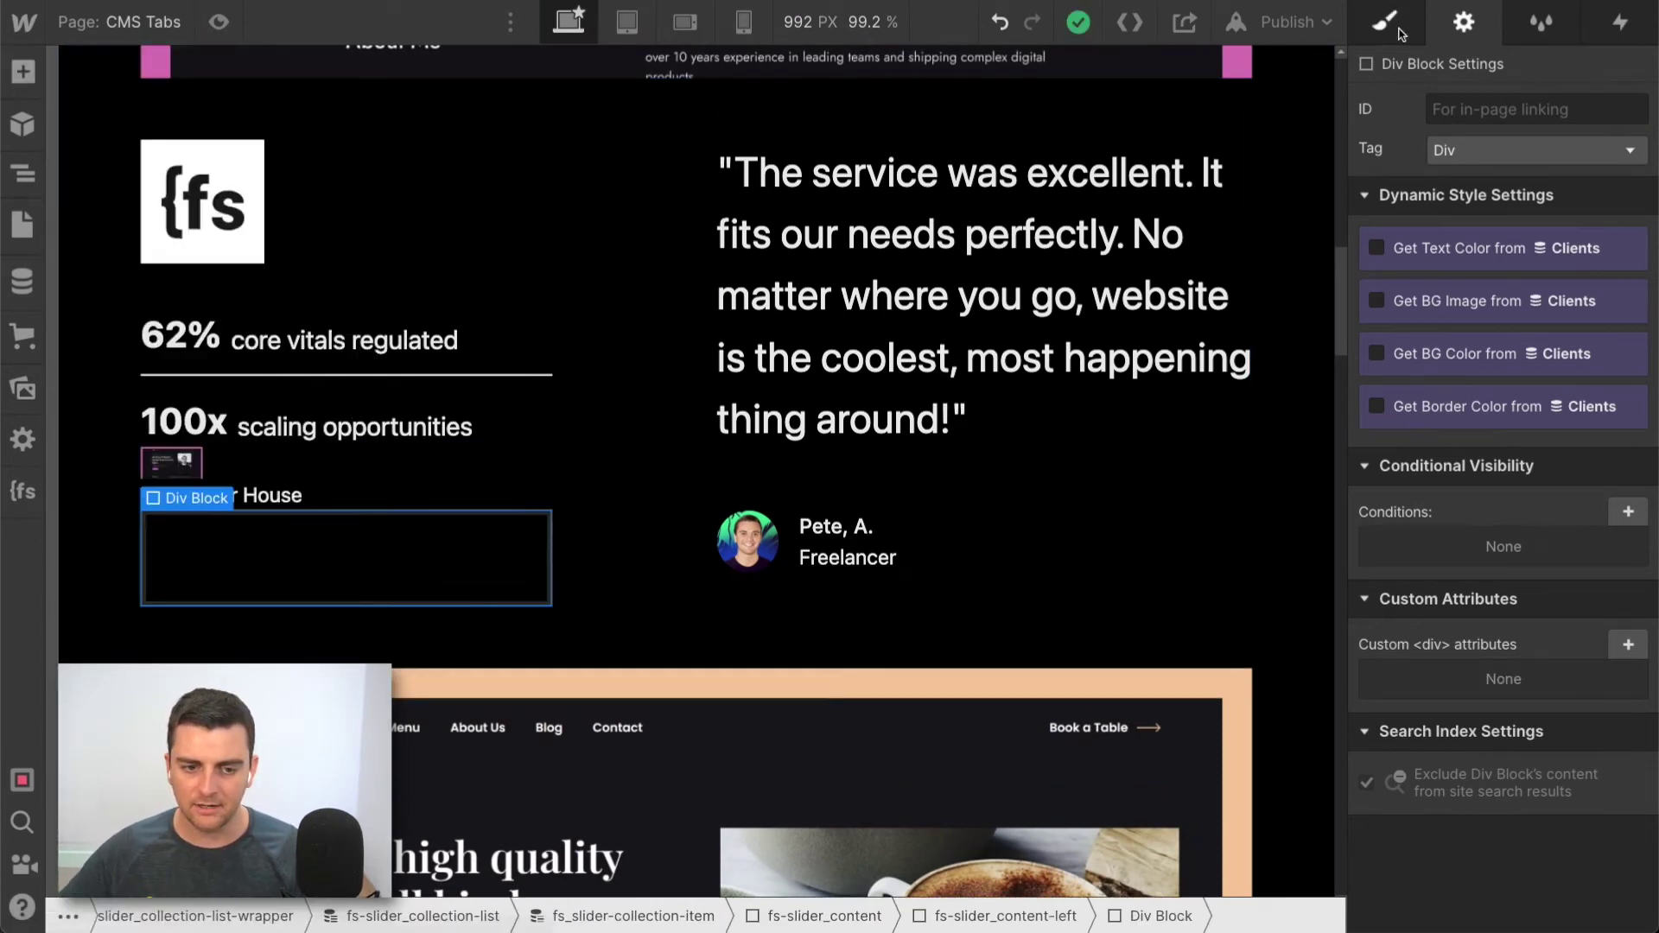
Apply the existing 'hide' class to the new Div Block
left_click(1400, 31)
left_click(1487, 159)
type("hide")
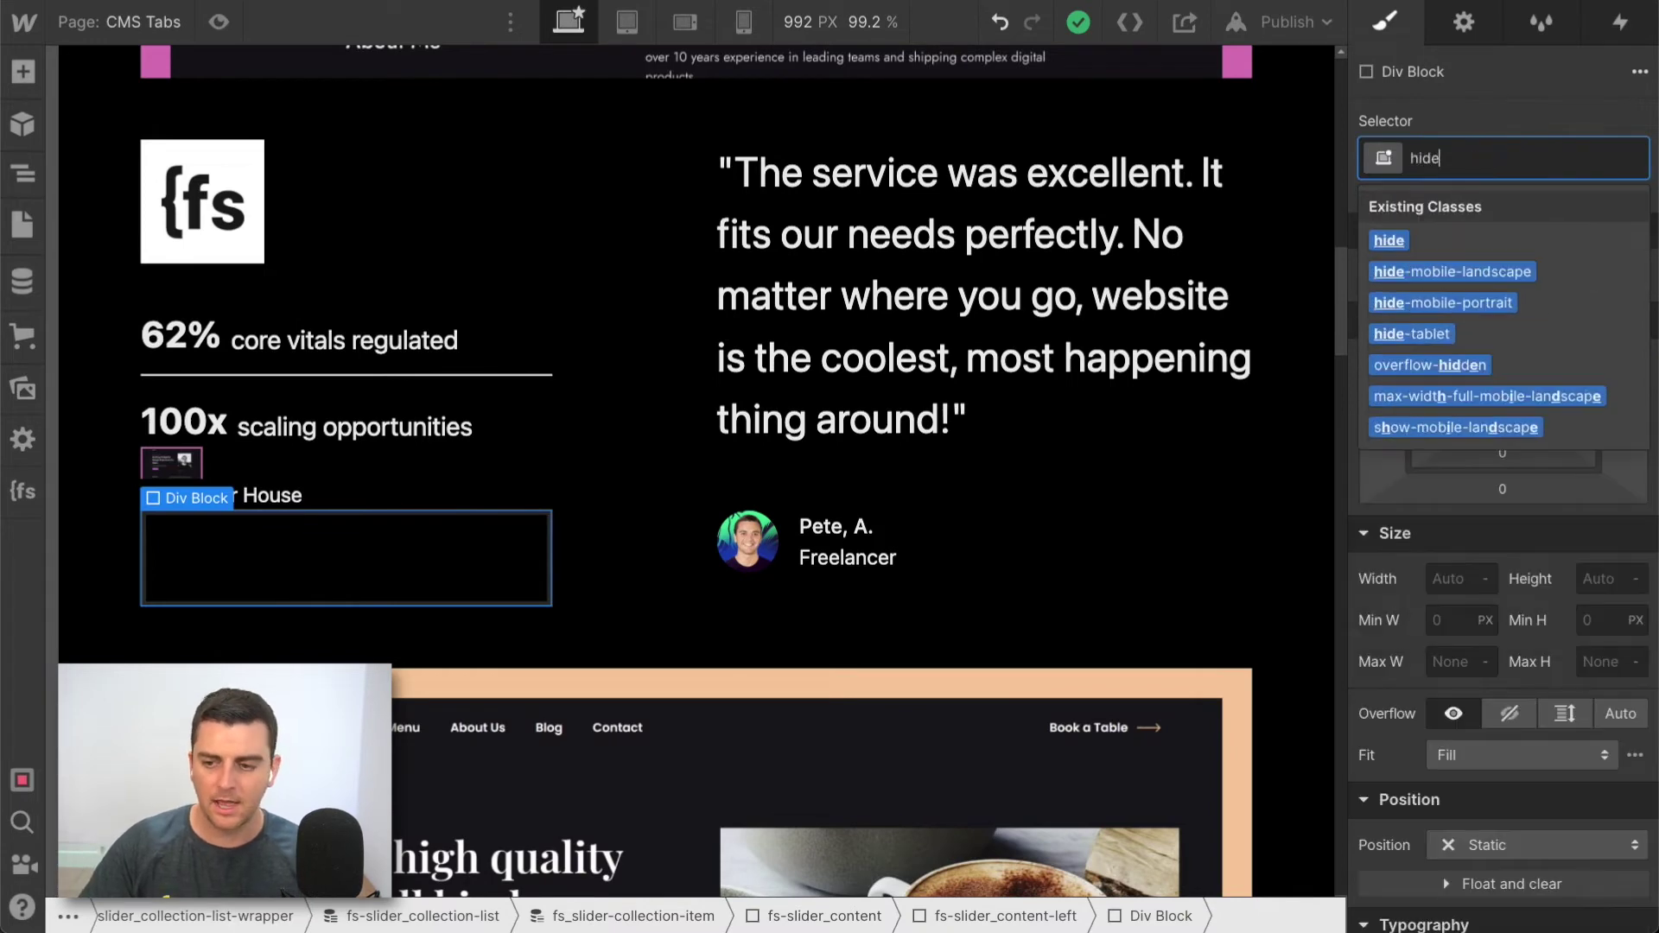
key("Return")
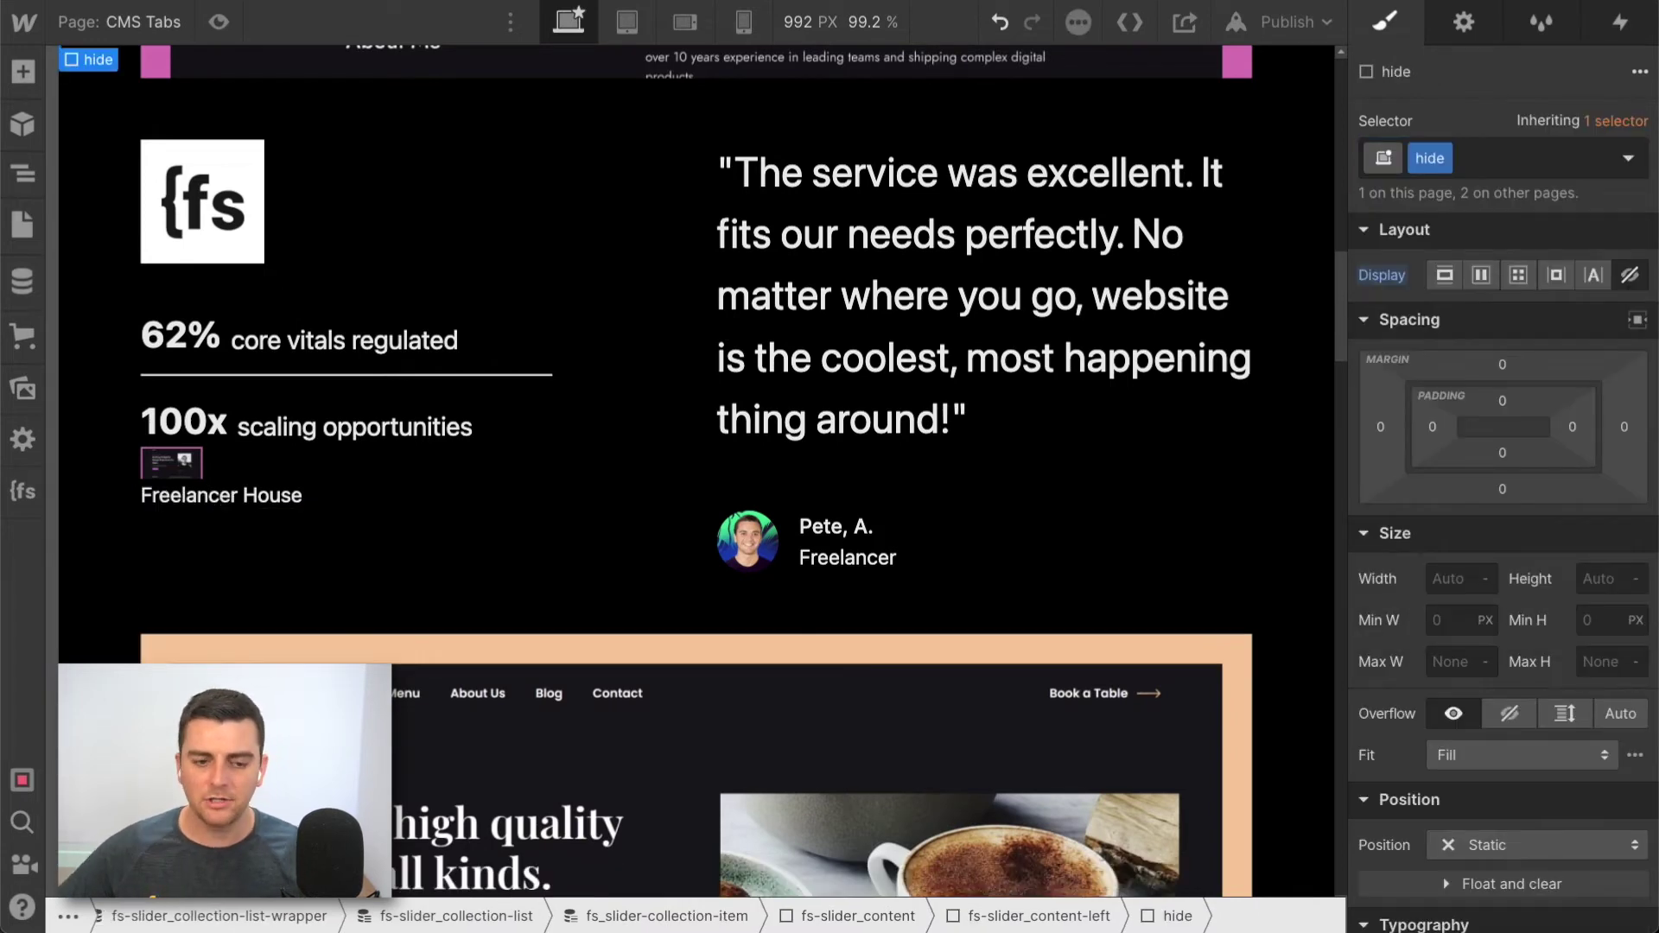
Move fs-tabs_dynamic-tab-link inside the hide block using the Navigator
left_click(25, 175)
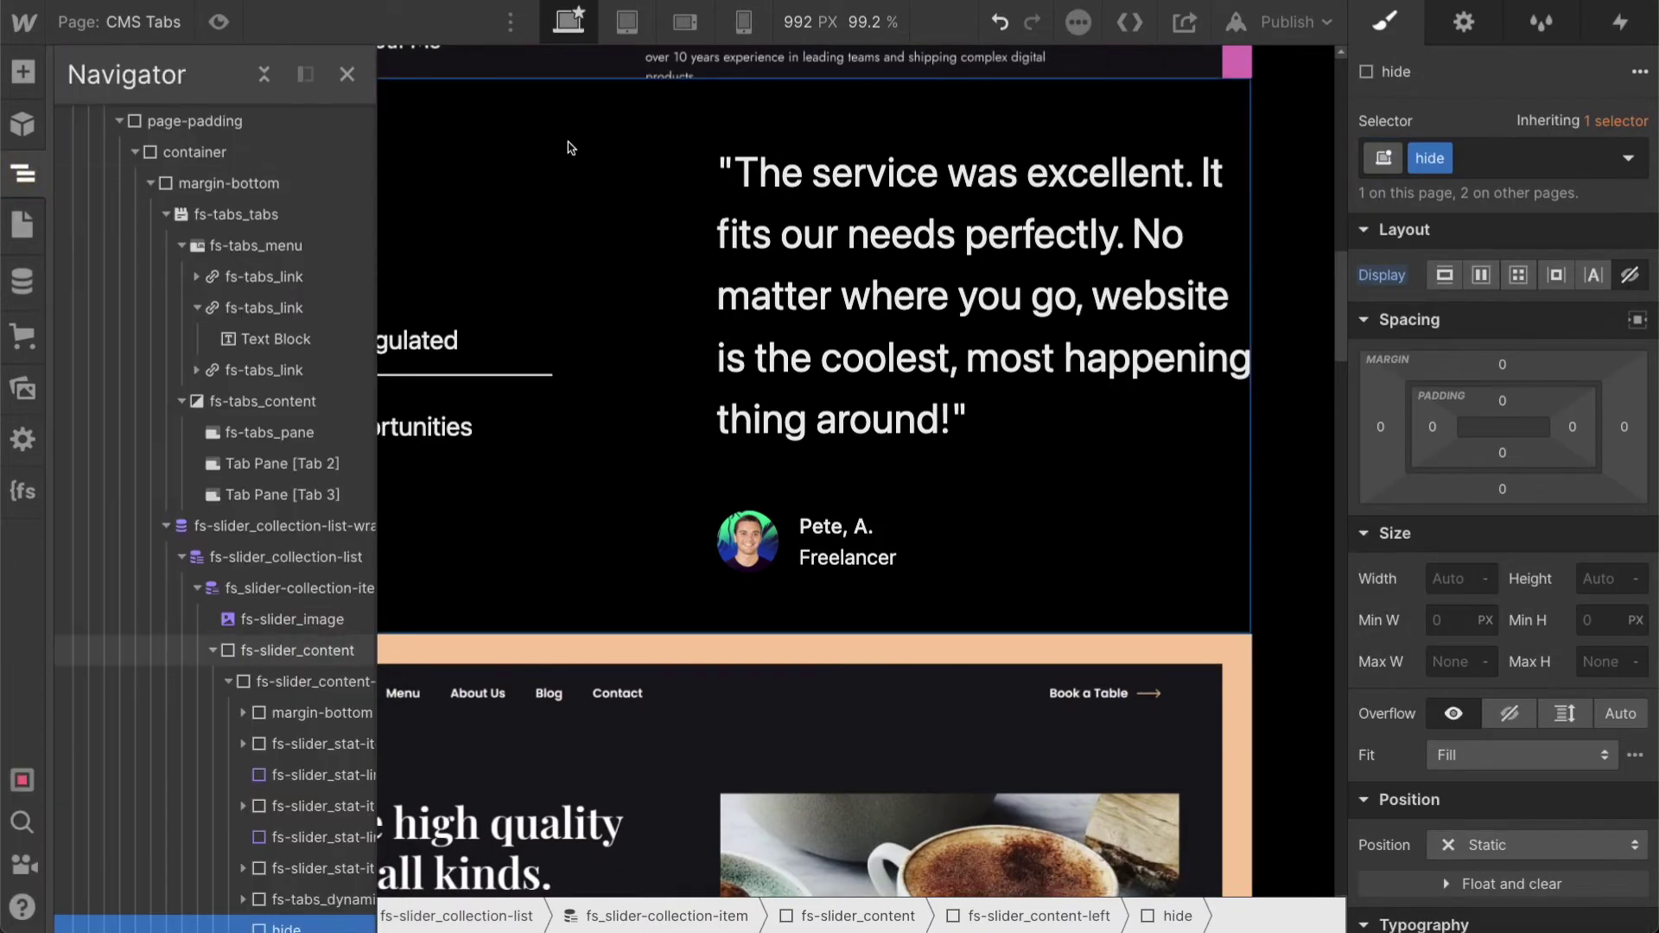
scroll(568, 148, "up", 3)
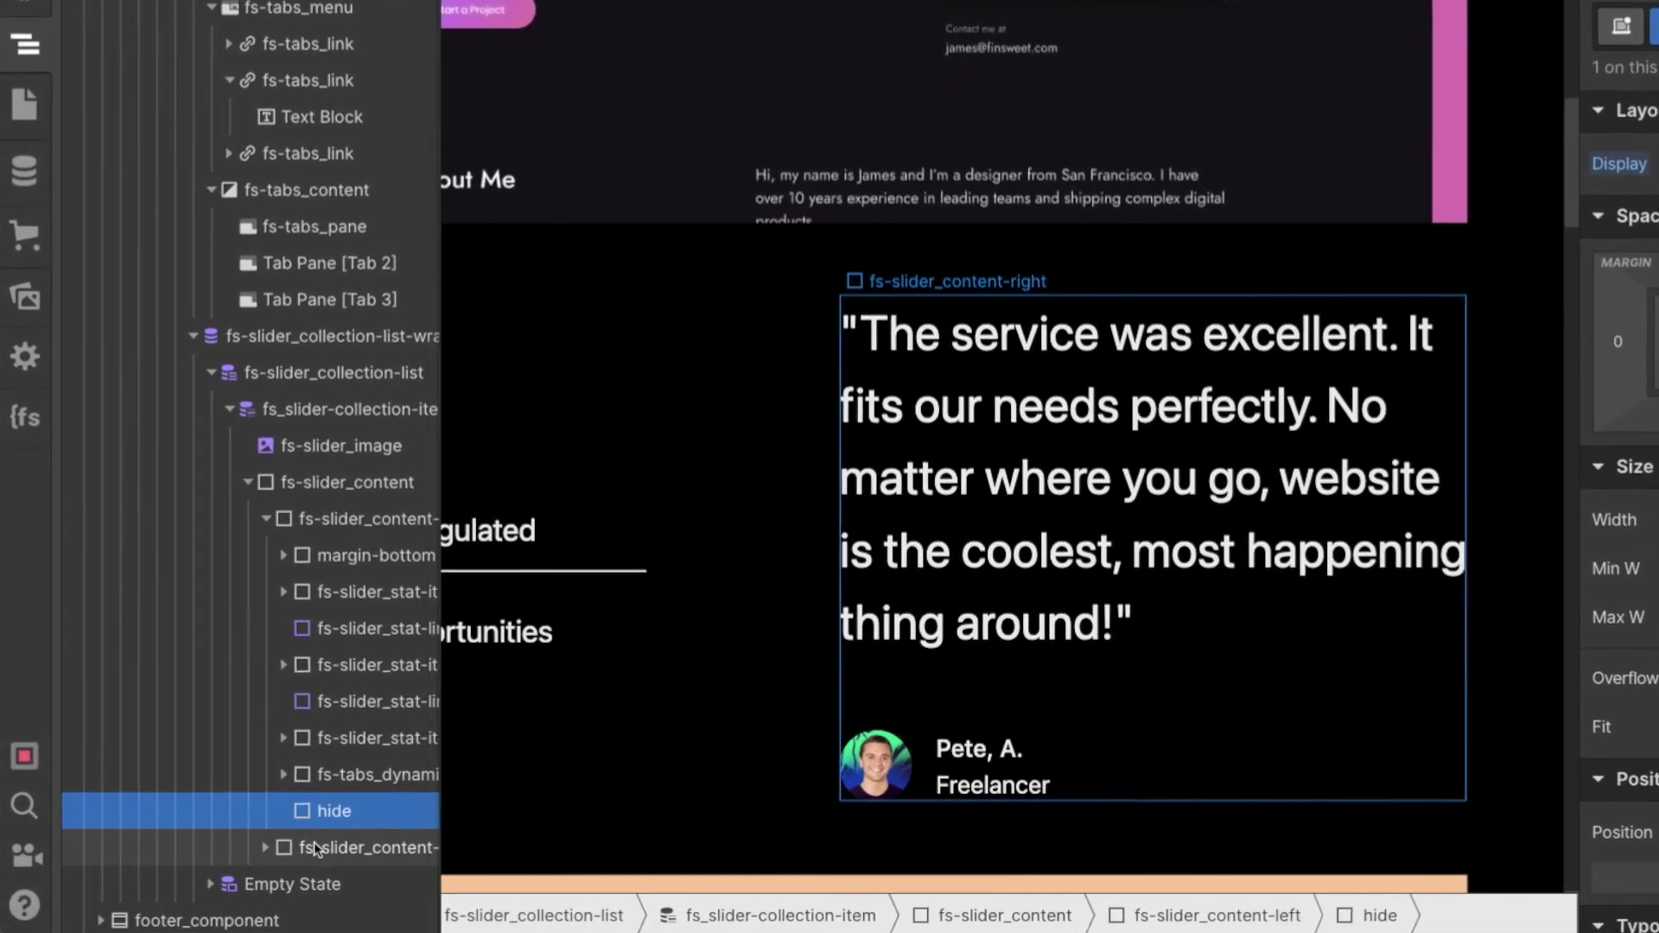
left_click(366, 776)
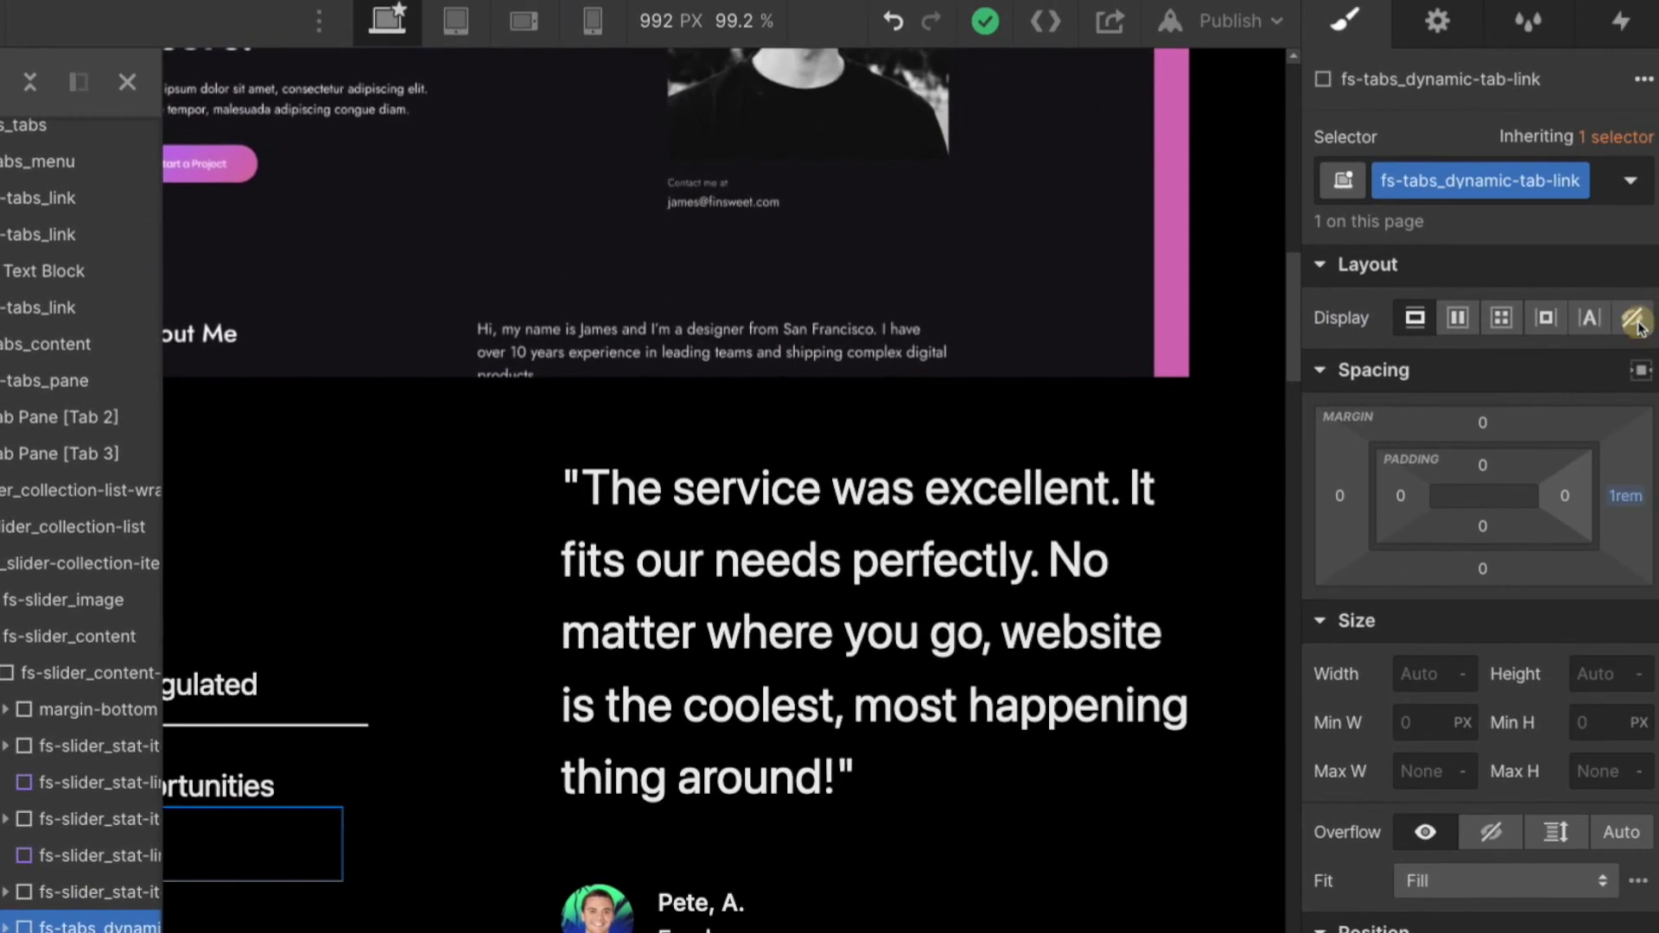
left_click(1635, 320)
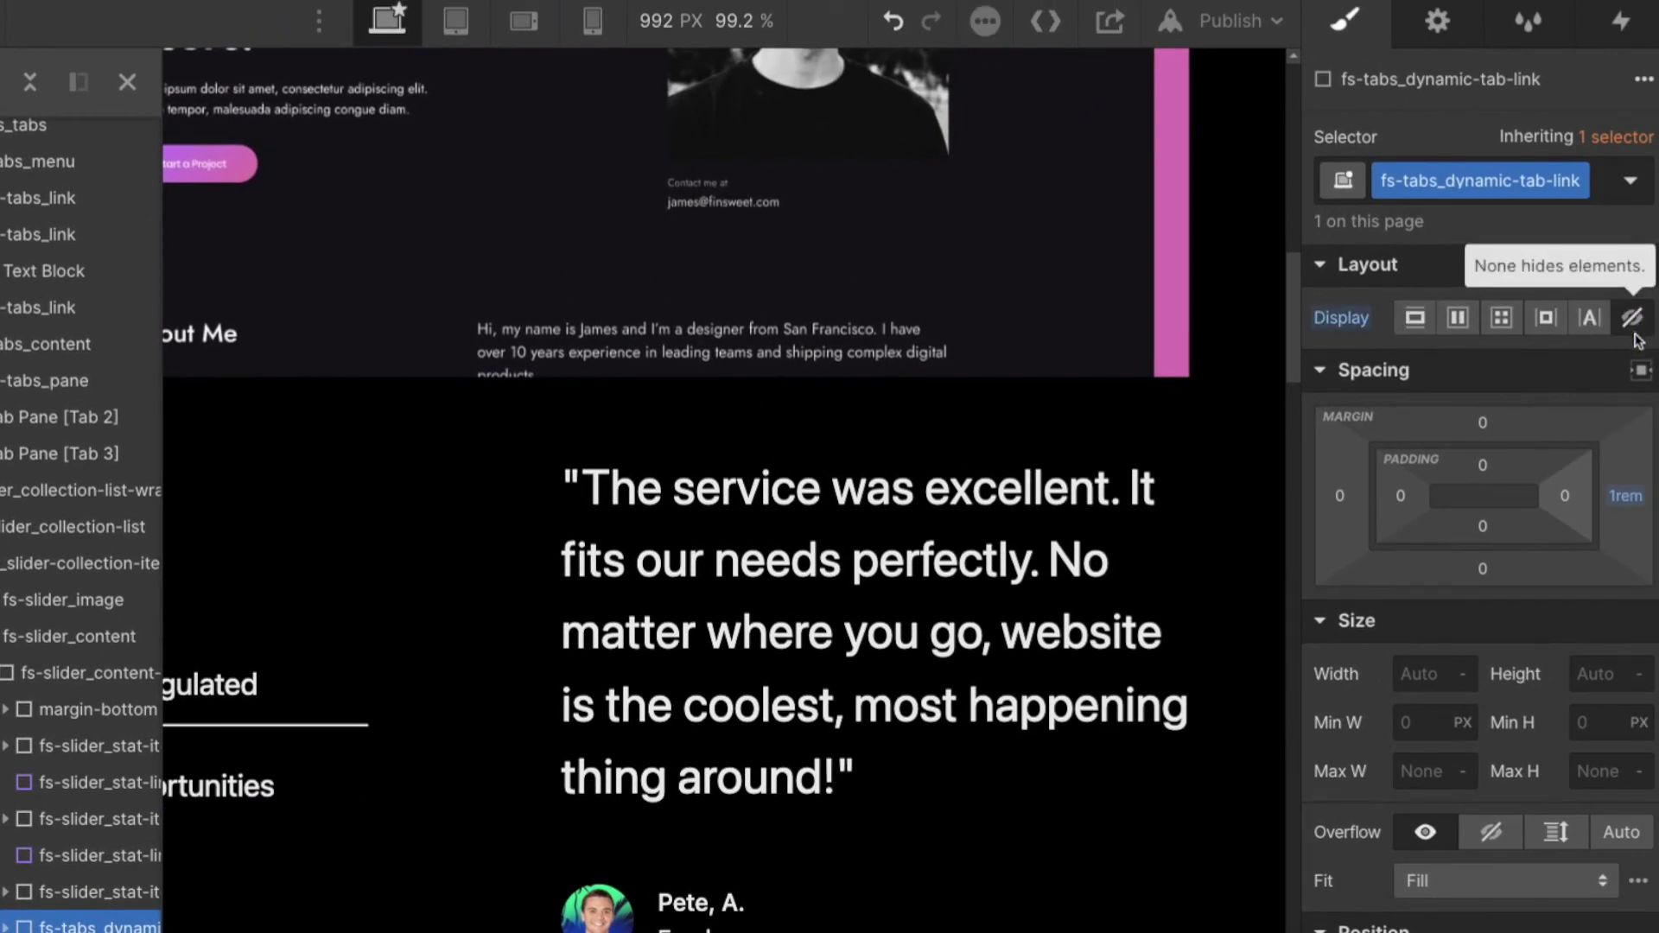
left_click(1633, 320)
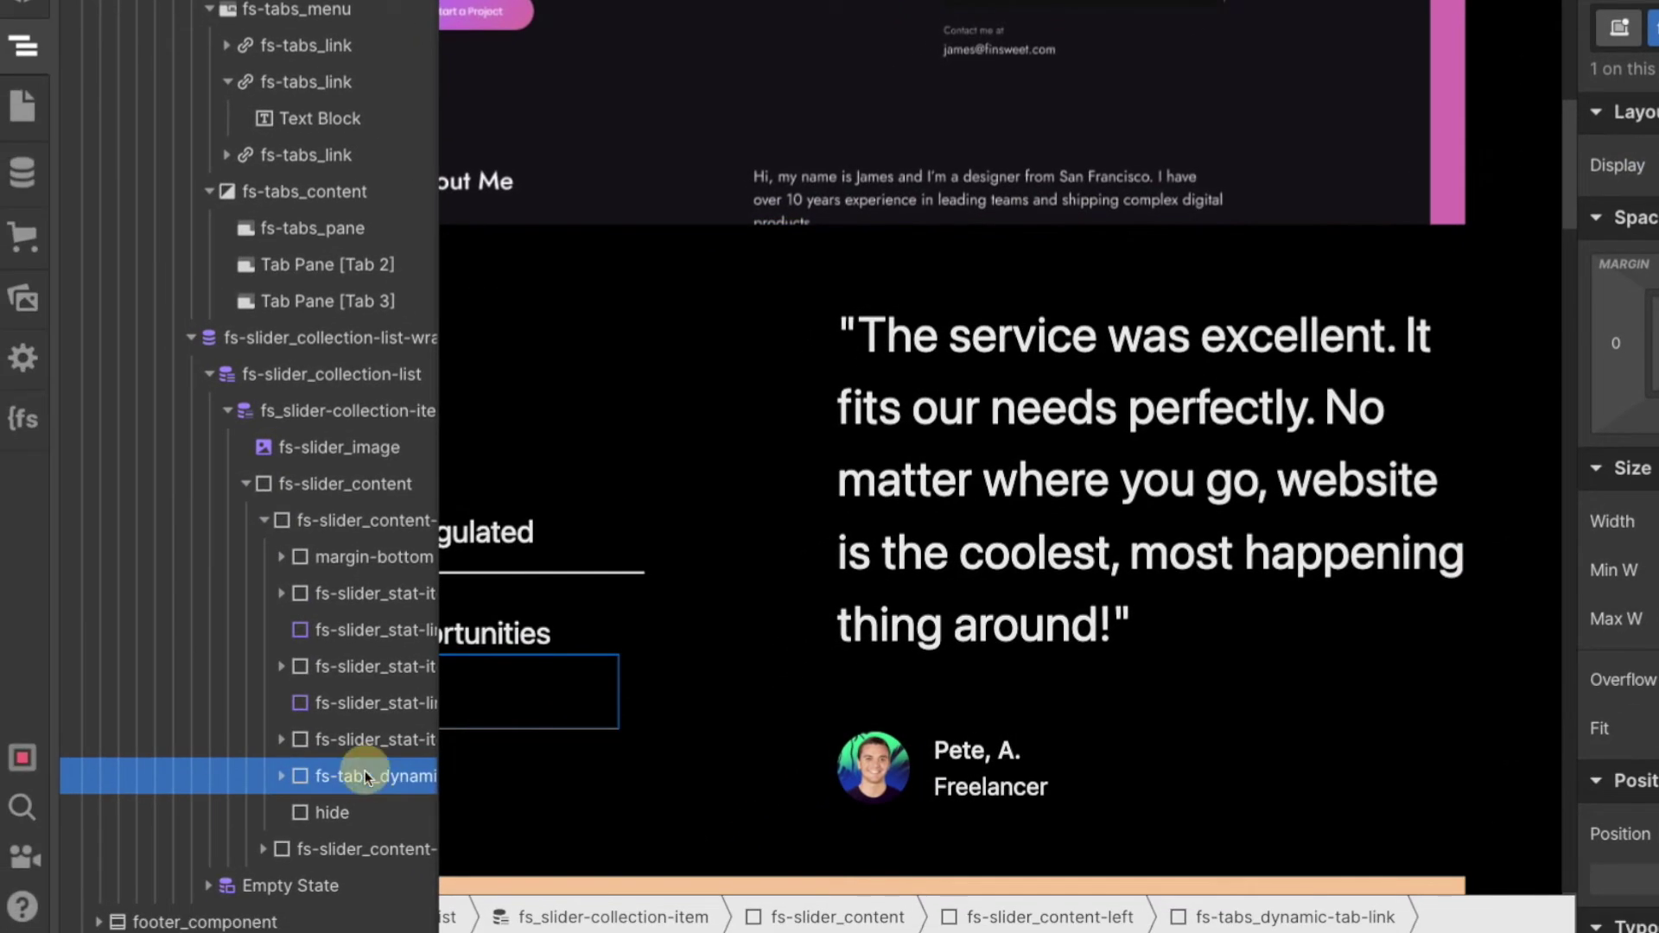
left_click_drag(364, 771, 335, 801)
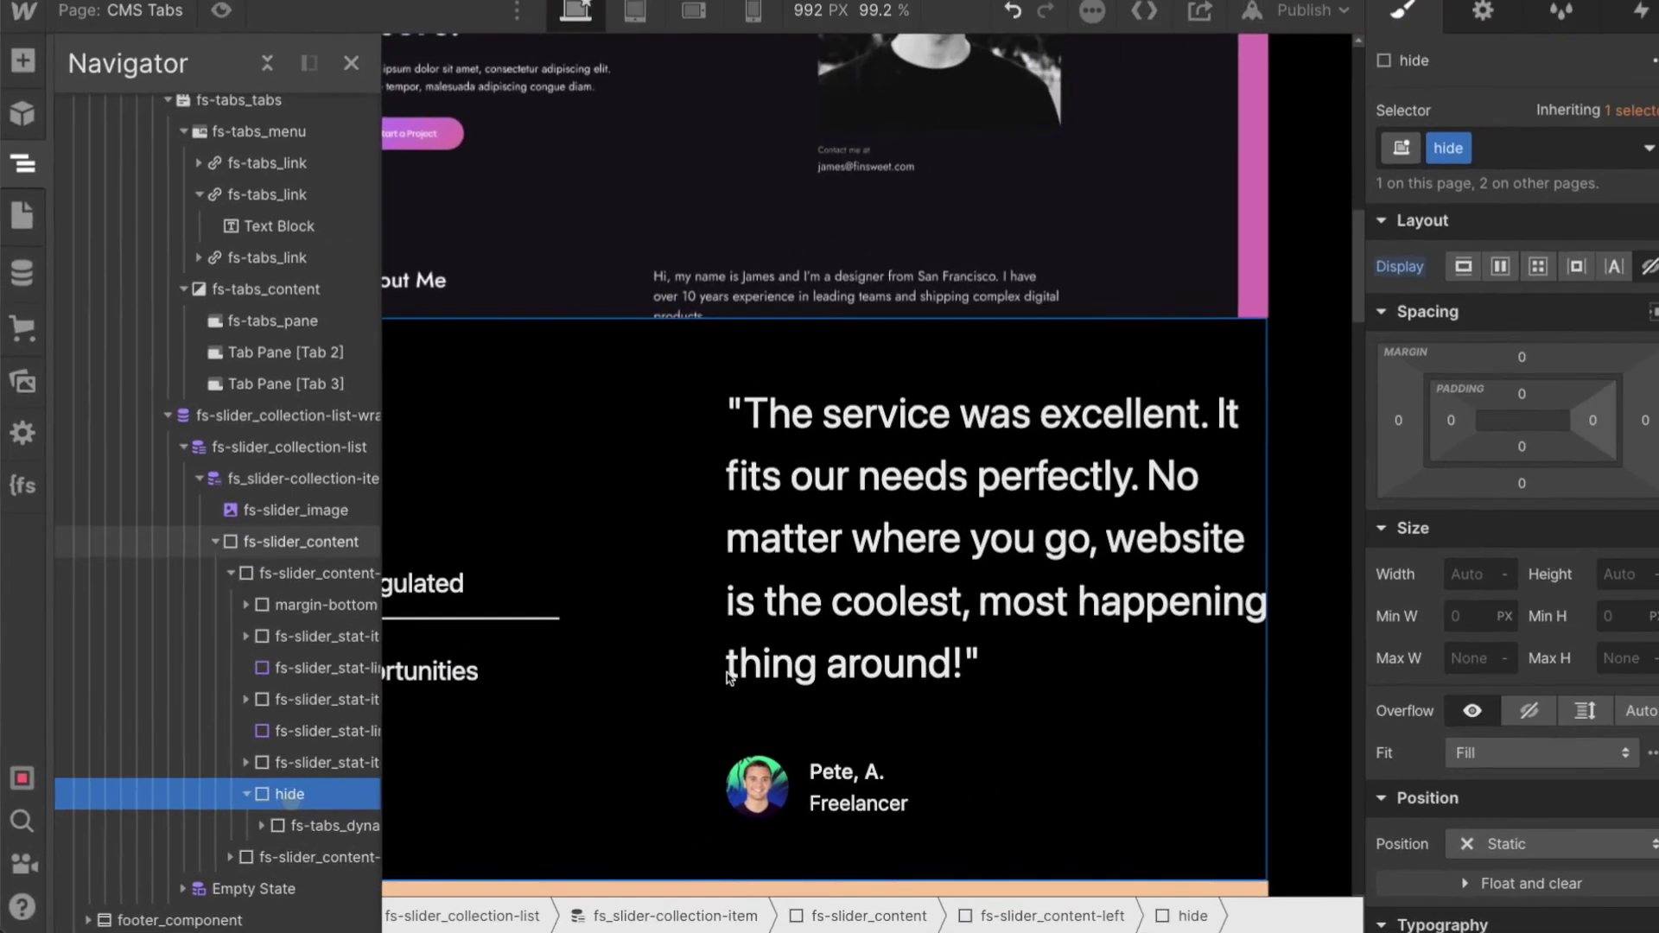
left_click(855, 481)
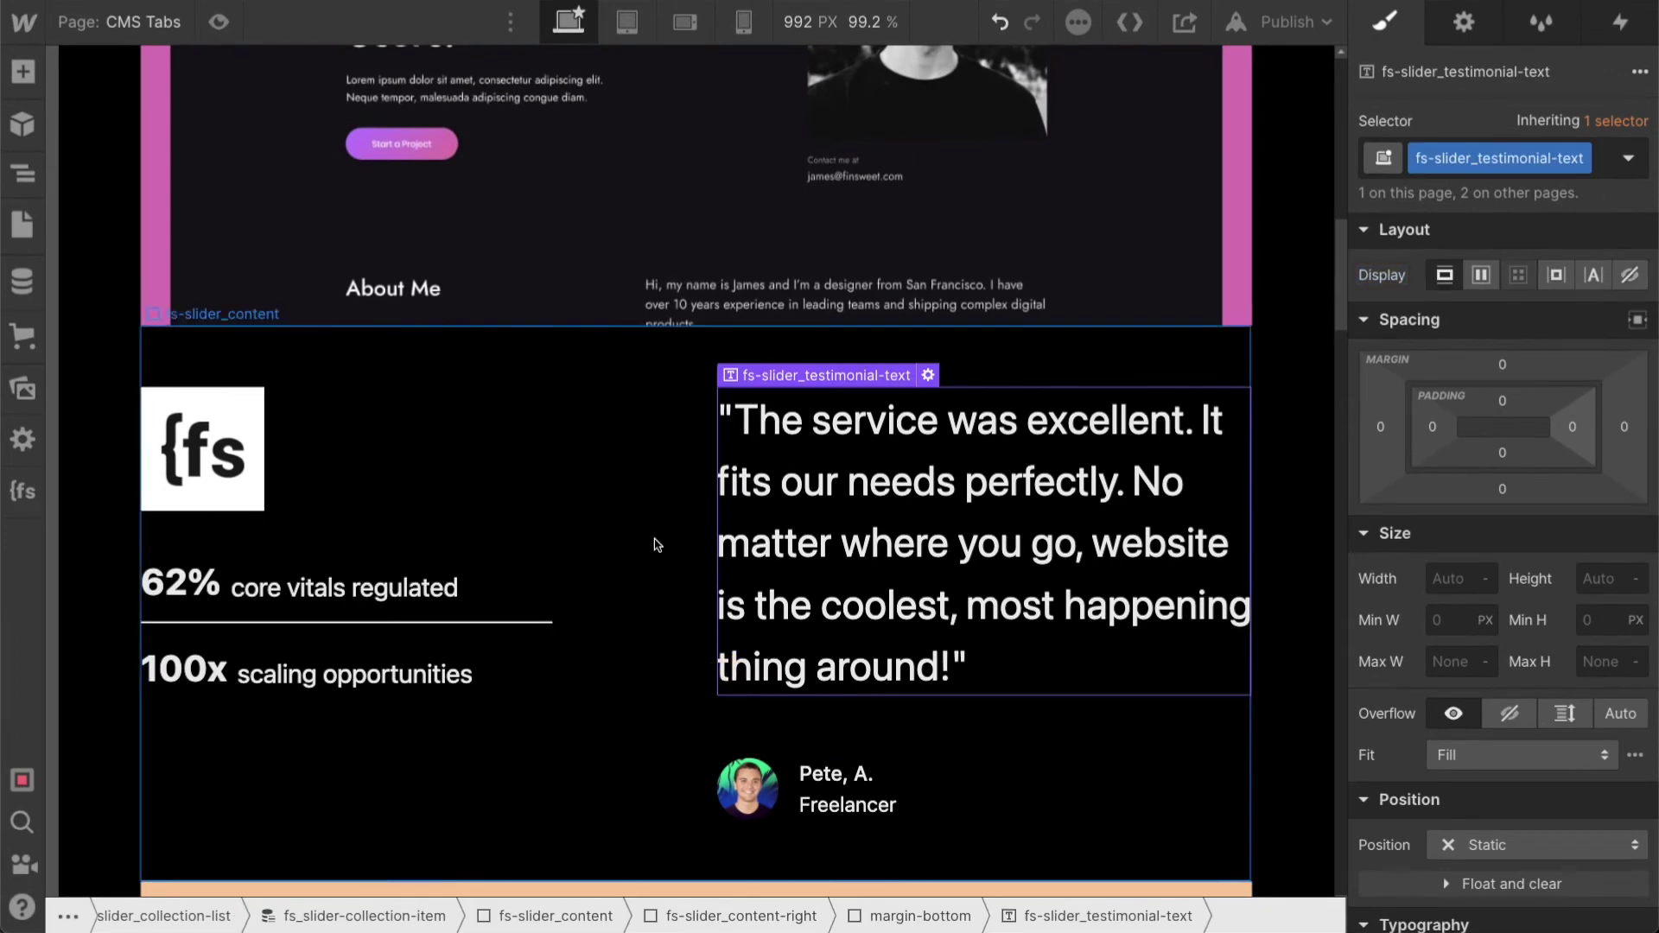
Set the fs-slider_collection-list collection list to Display None
scroll(661, 783, "up", 10)
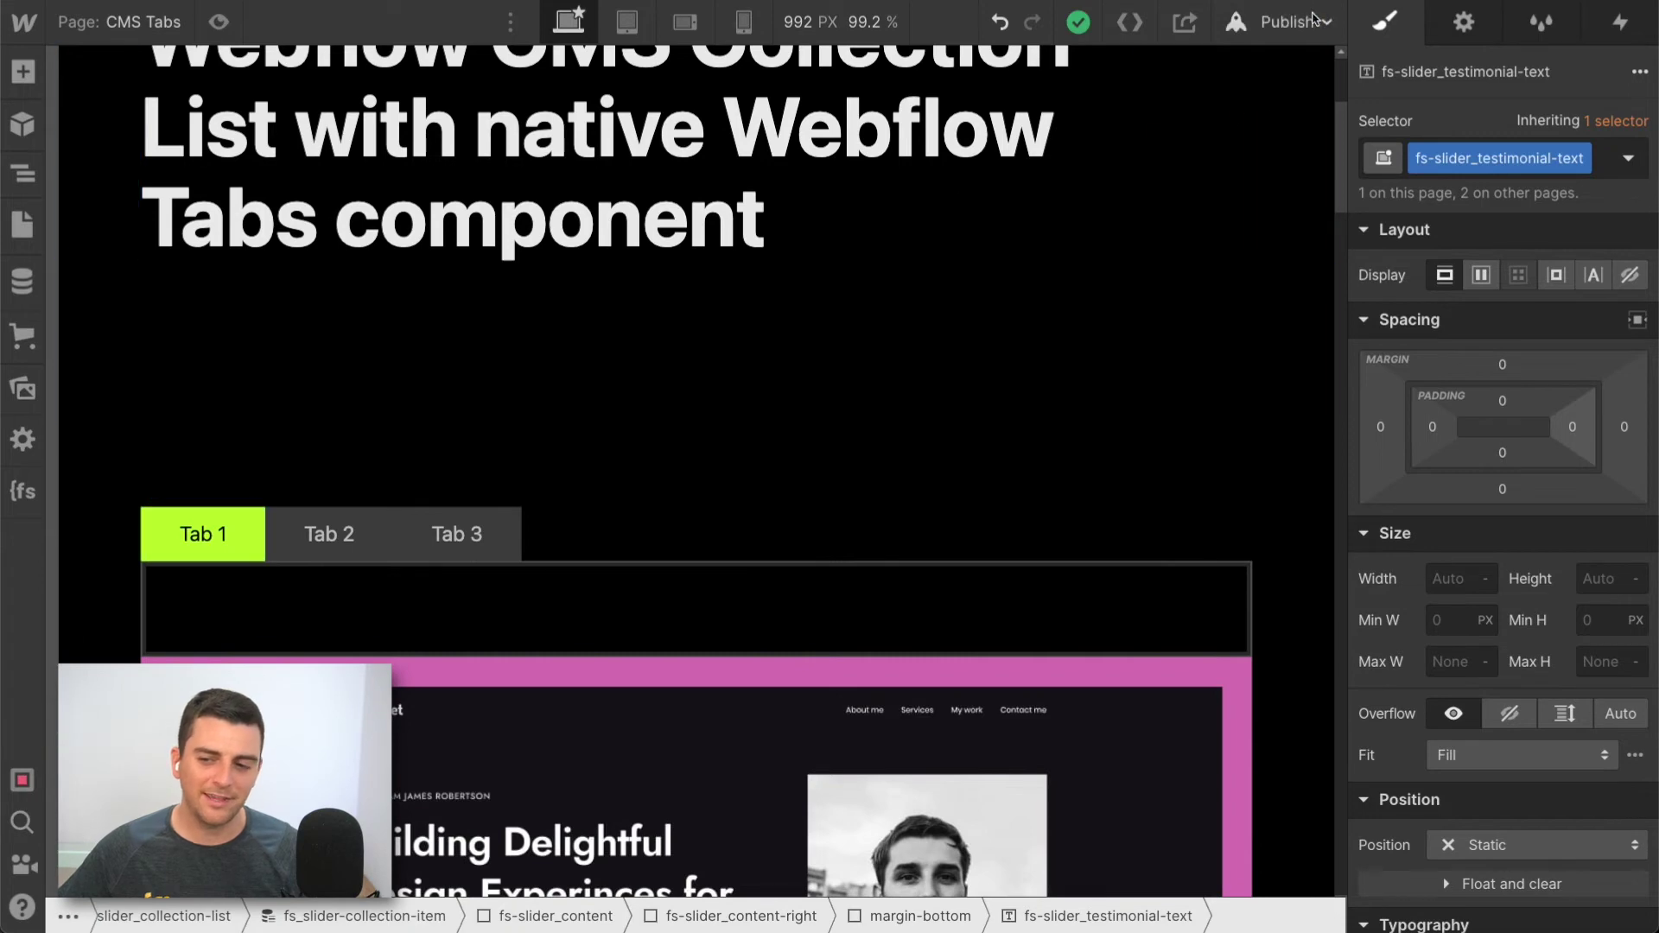
left_click(1312, 19)
left_click(1115, 397)
left_click(1044, 404)
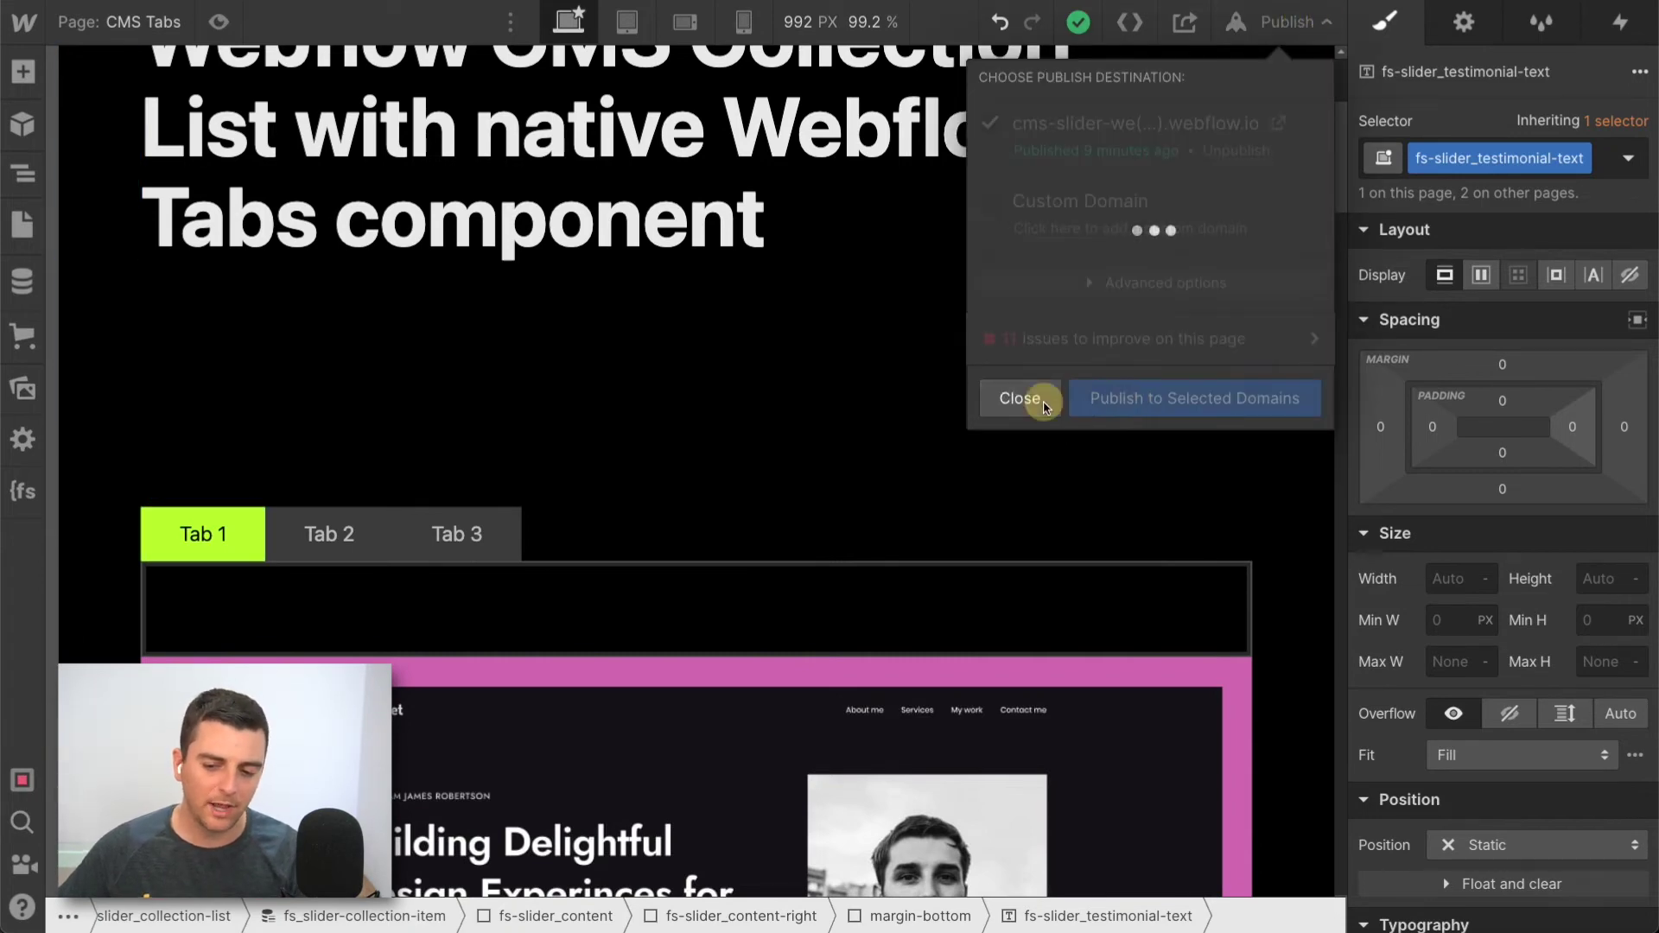
left_click(822, 703)
left_click(977, 916)
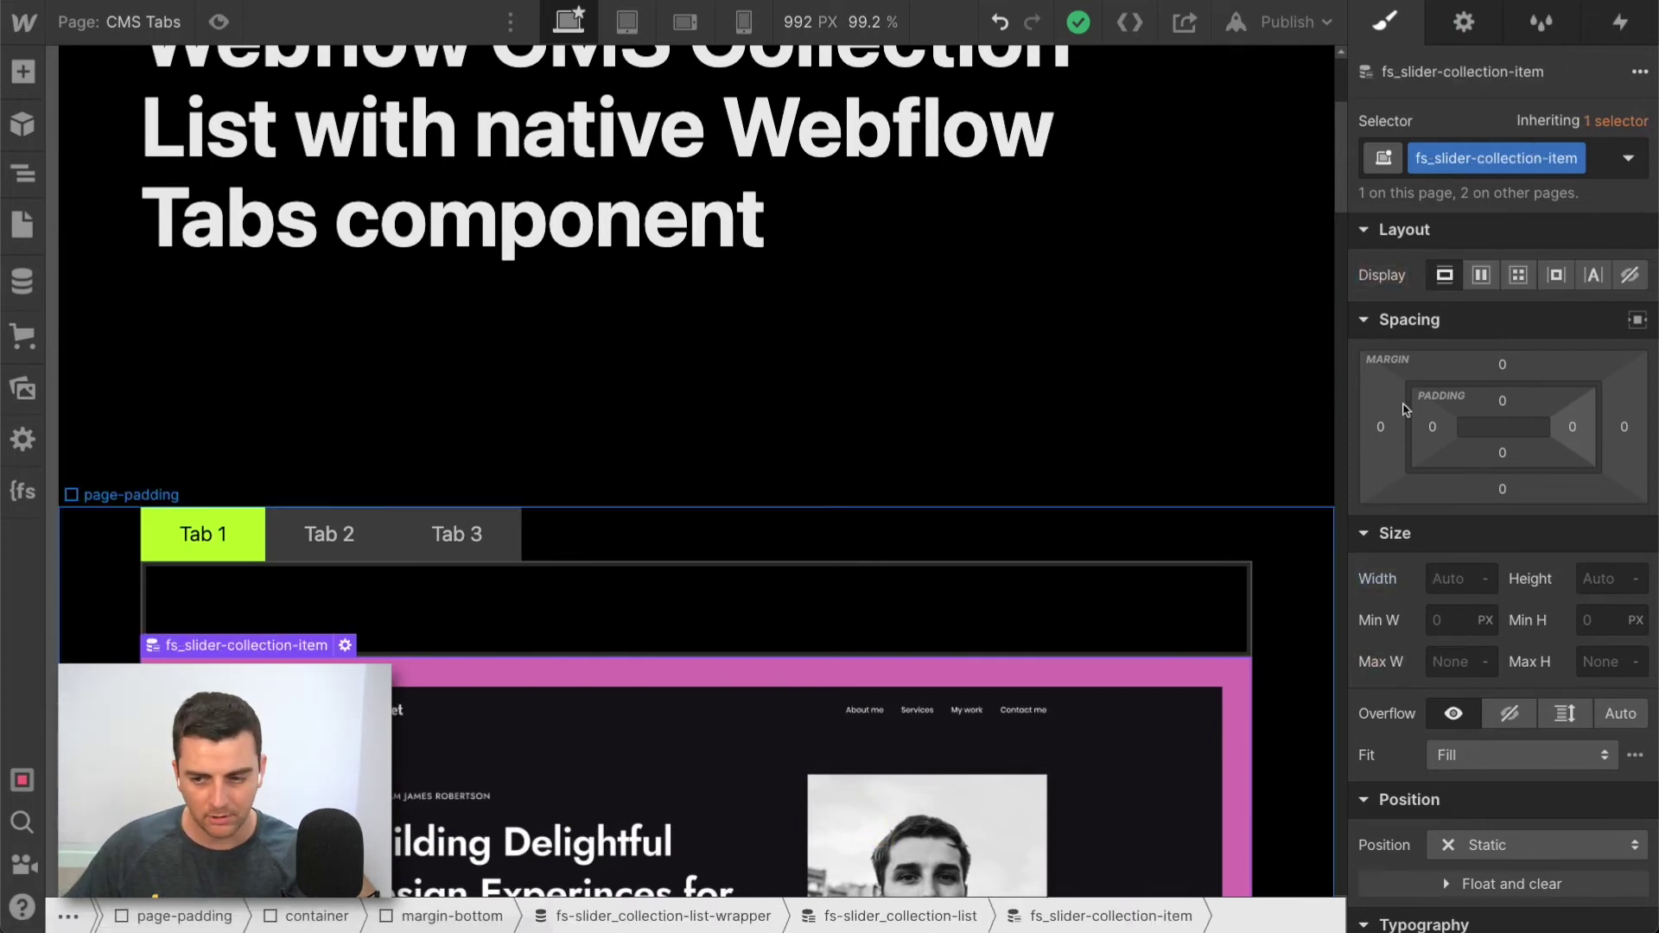
key("Left")
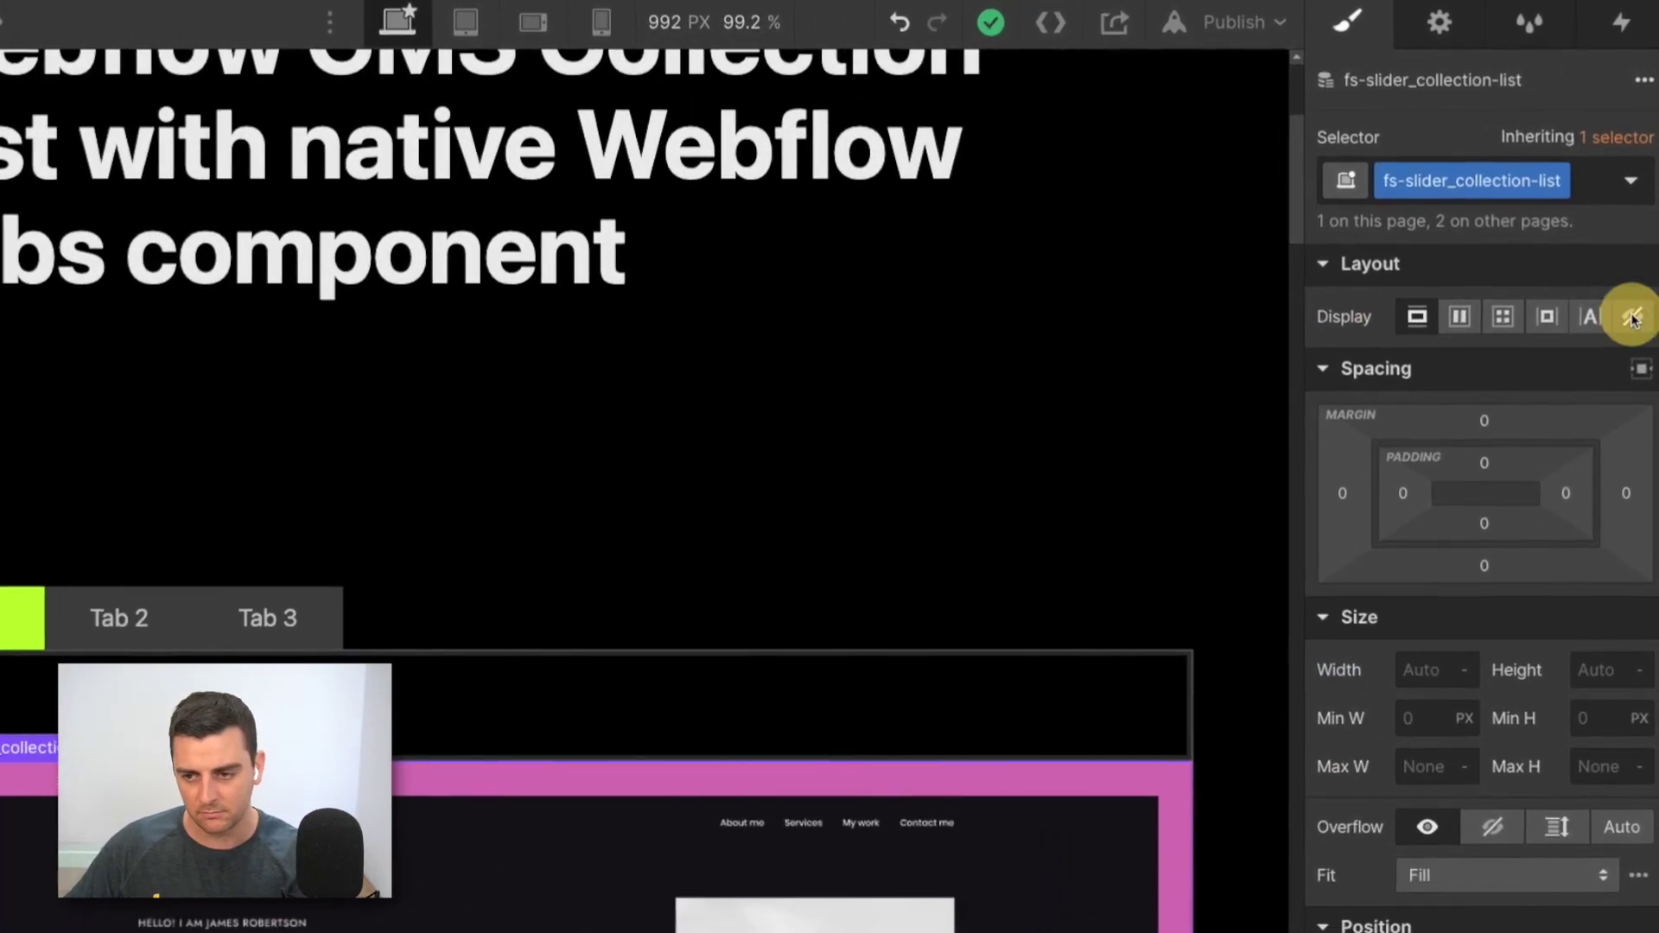
left_click(1630, 274)
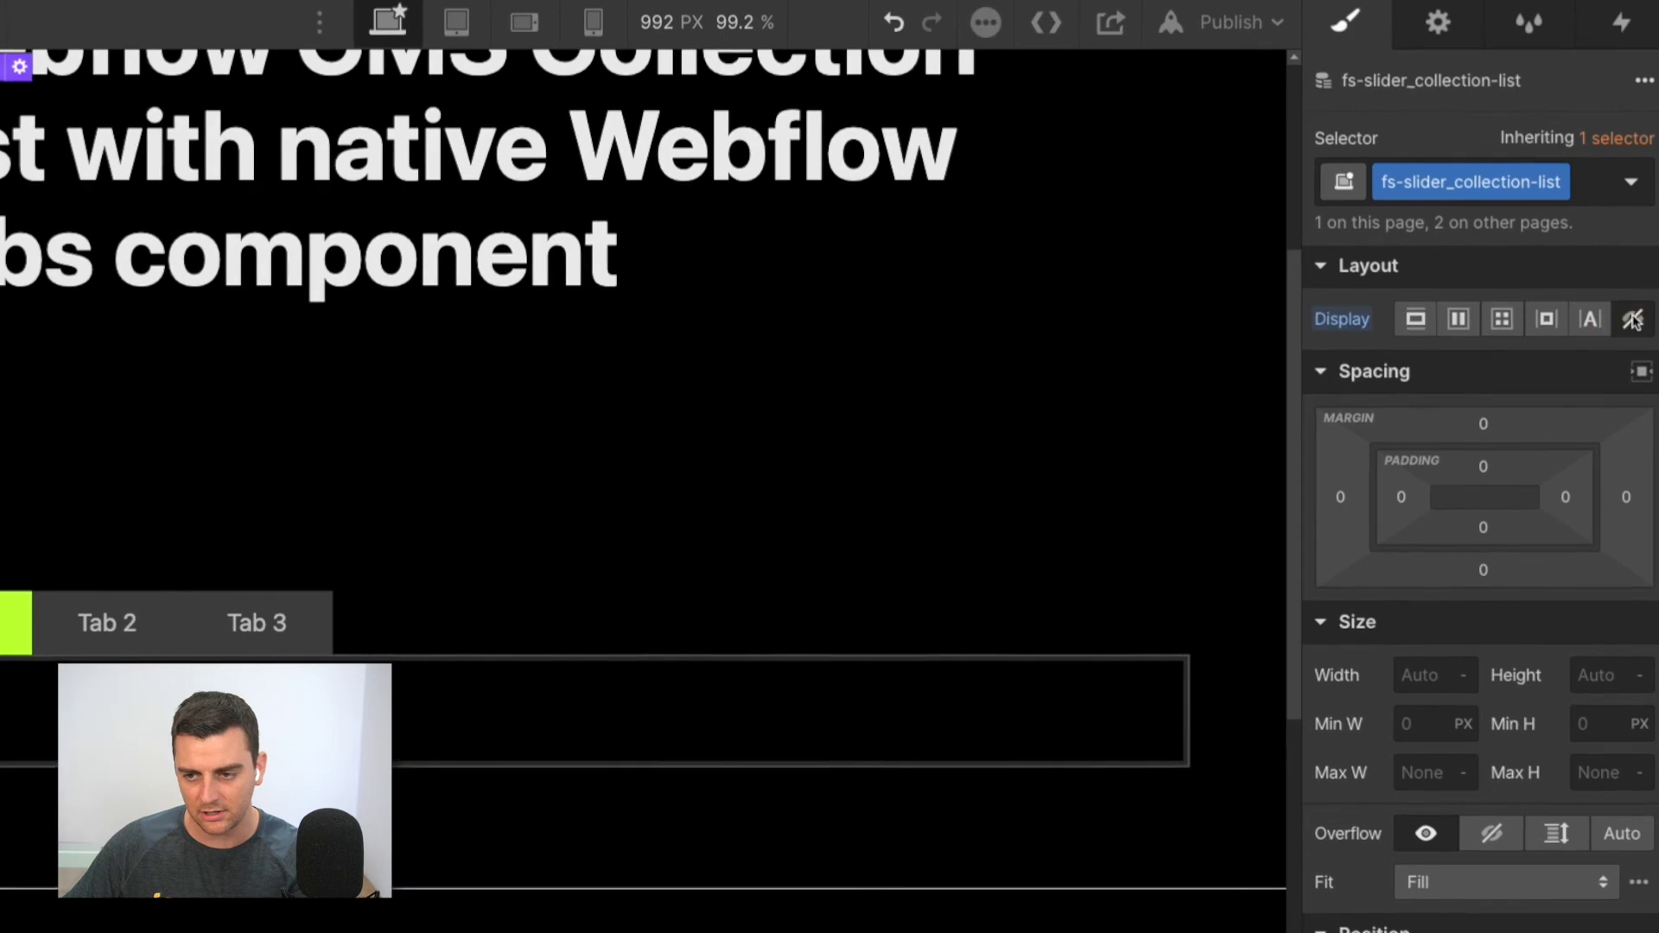
left_click(1439, 23)
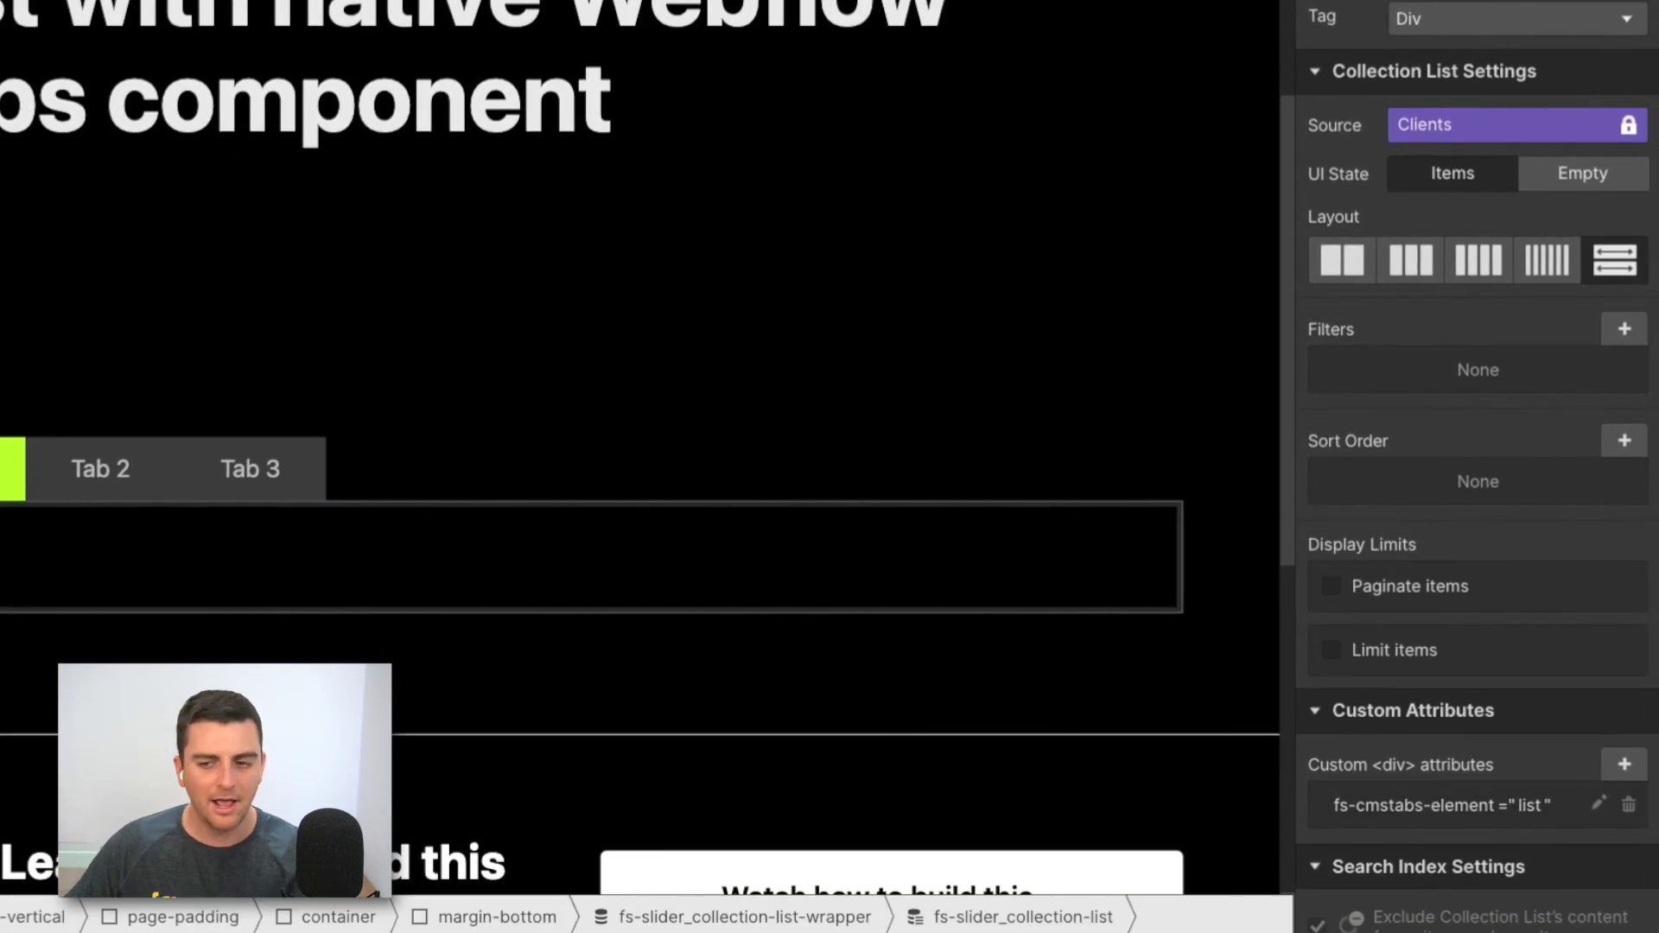
Publish the site to the selected domain
key("shift+p")
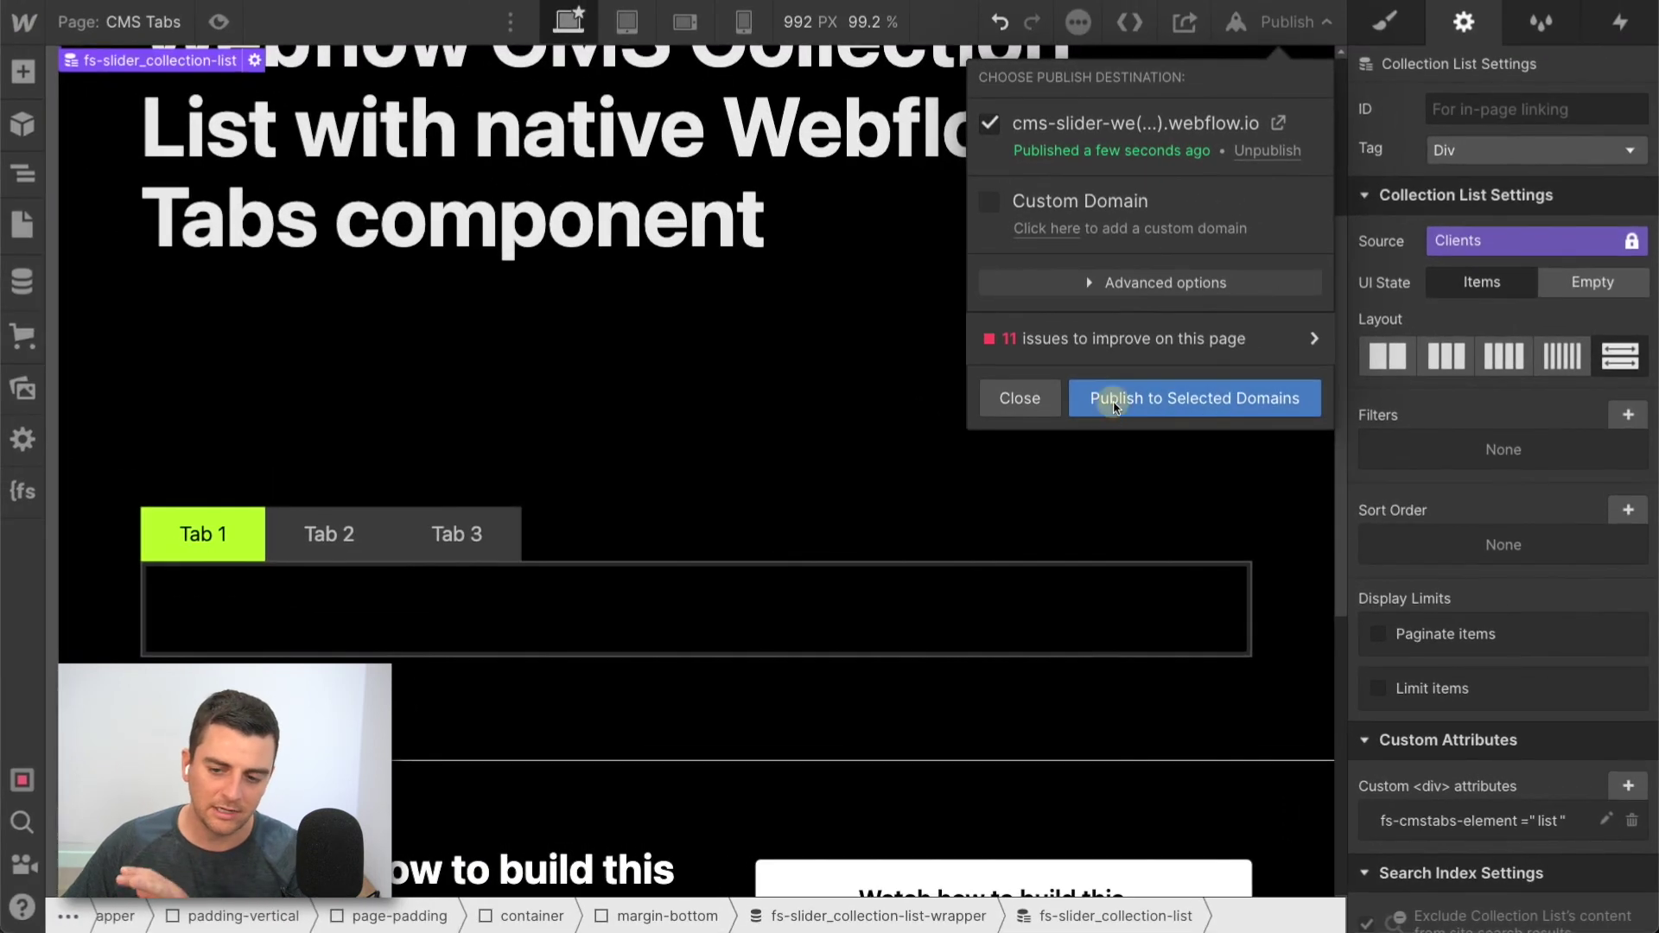
left_click(1086, 386)
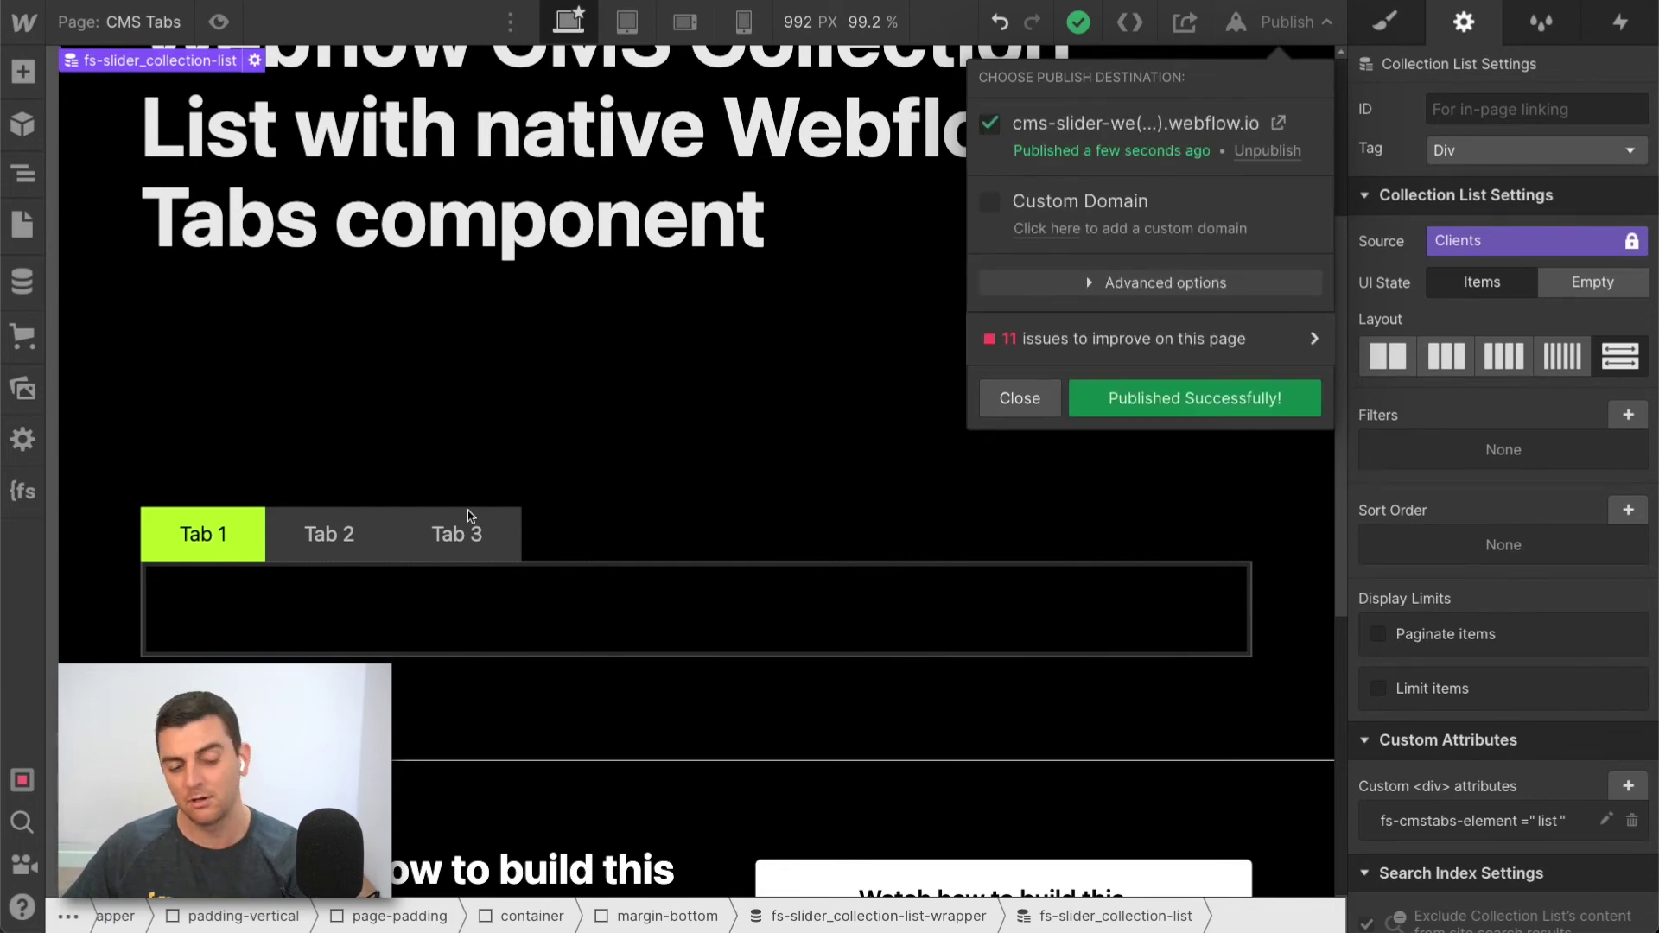
left_click(1009, 398)
left_click(271, 599)
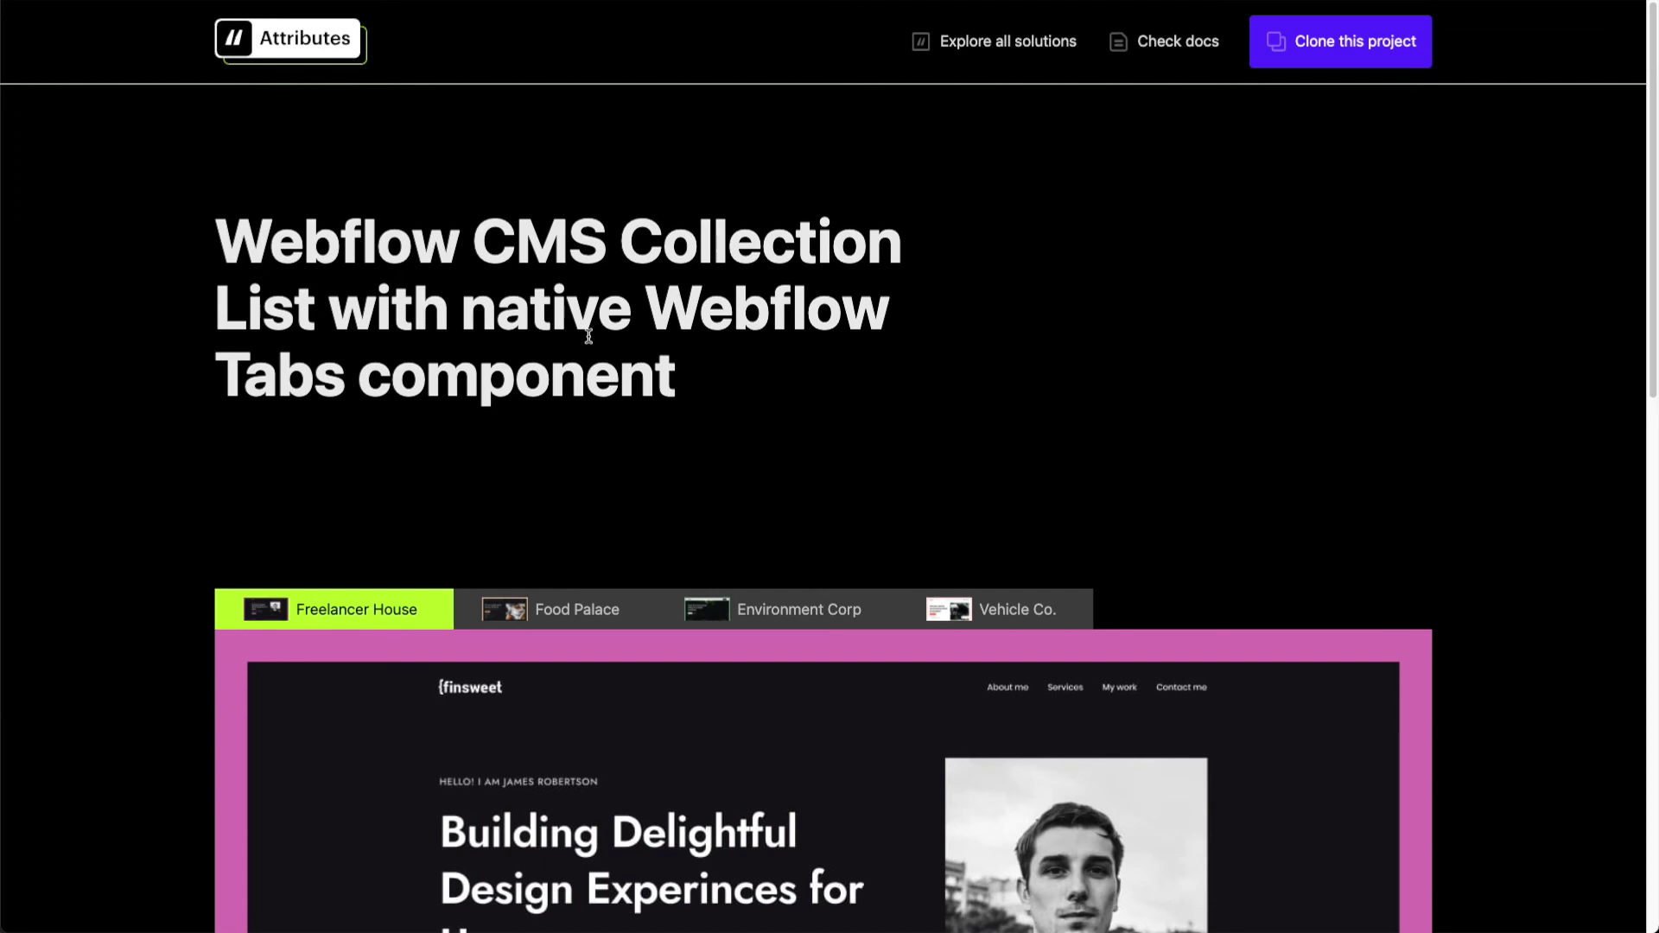
On the live page, switch between Environment Corp, Vehicle Co., Food Palace and Freelancer House tabs to verify panes change
scroll(589, 336, "down", 5)
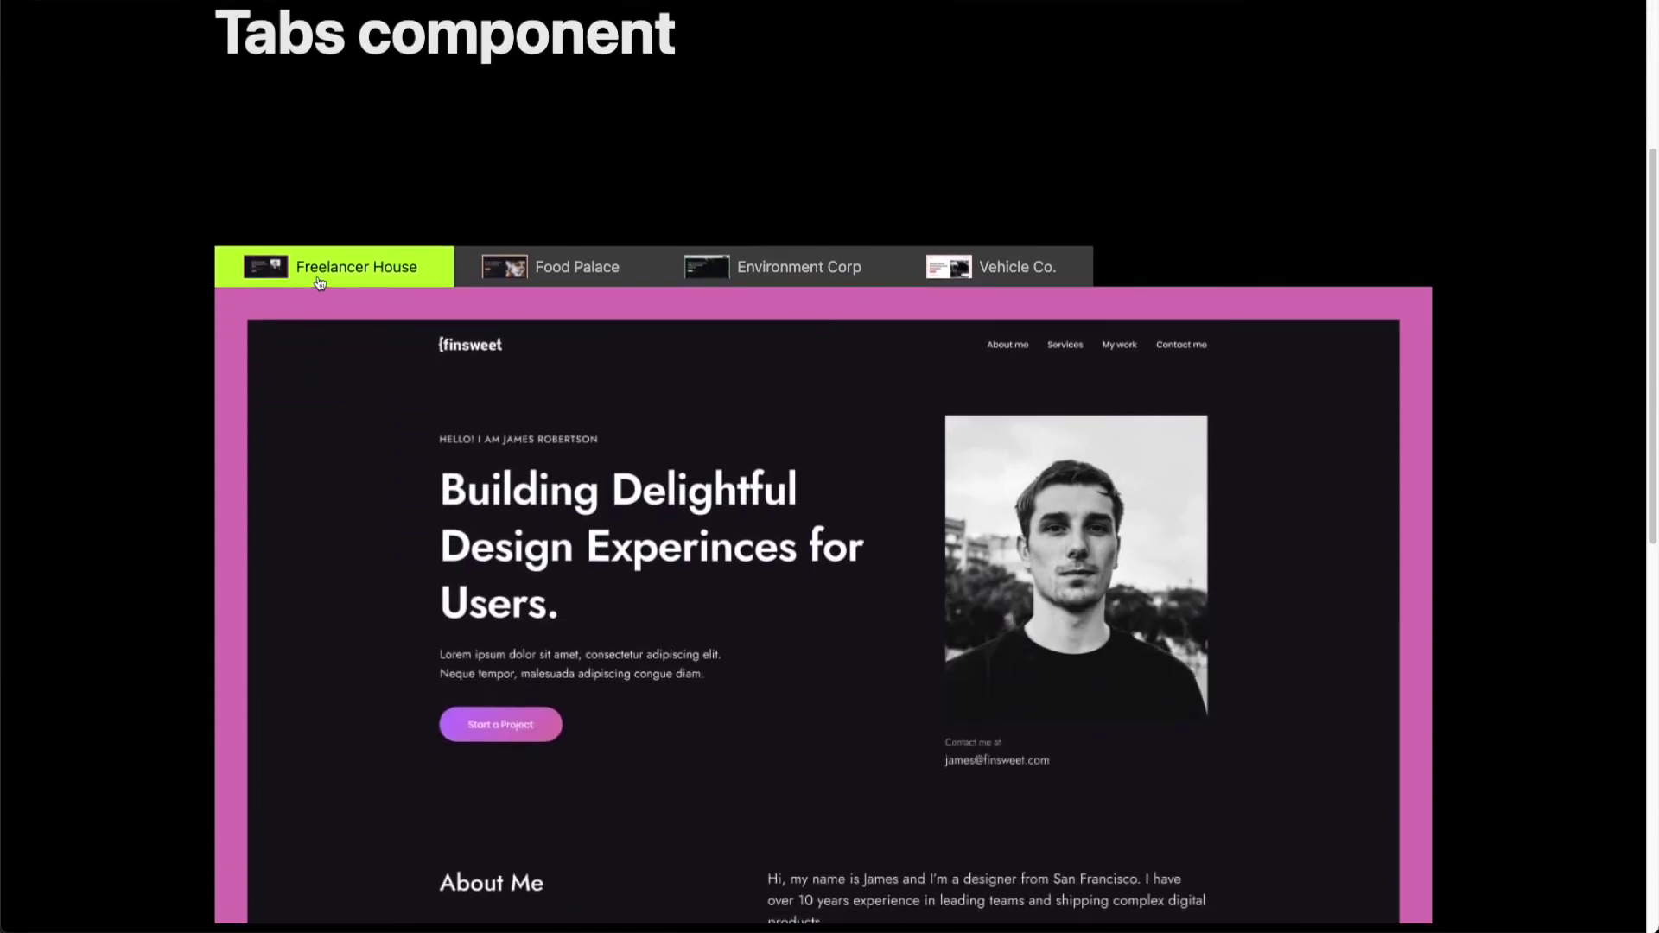
left_click(546, 250)
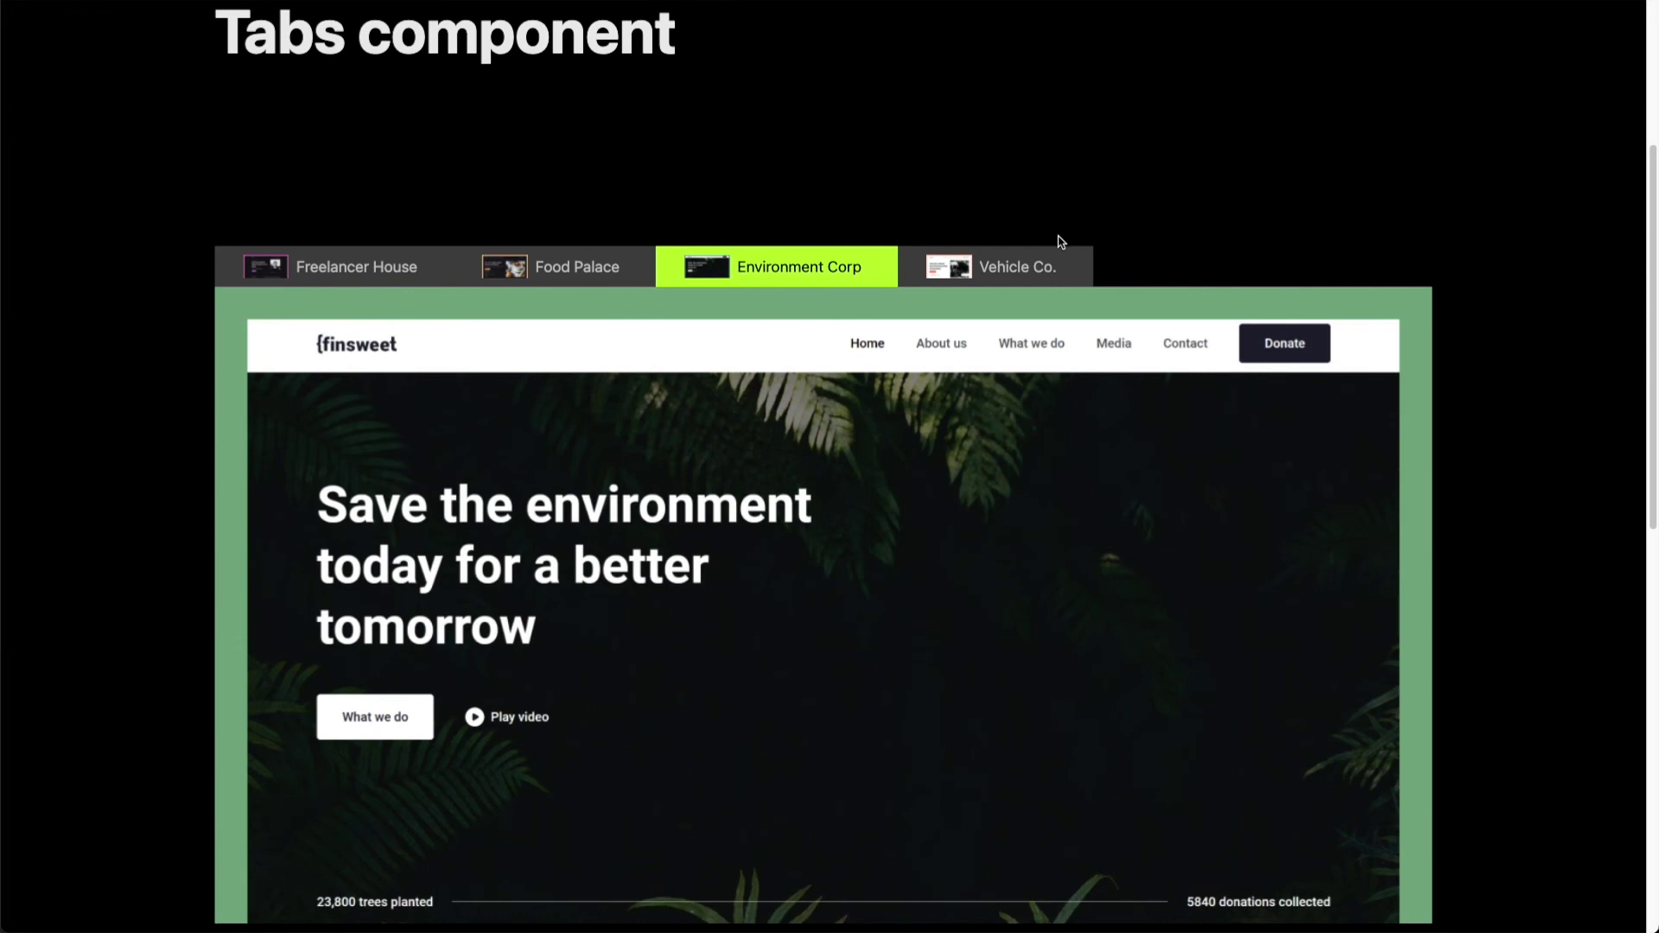
left_click(1048, 251)
left_click(844, 266)
left_click(560, 261)
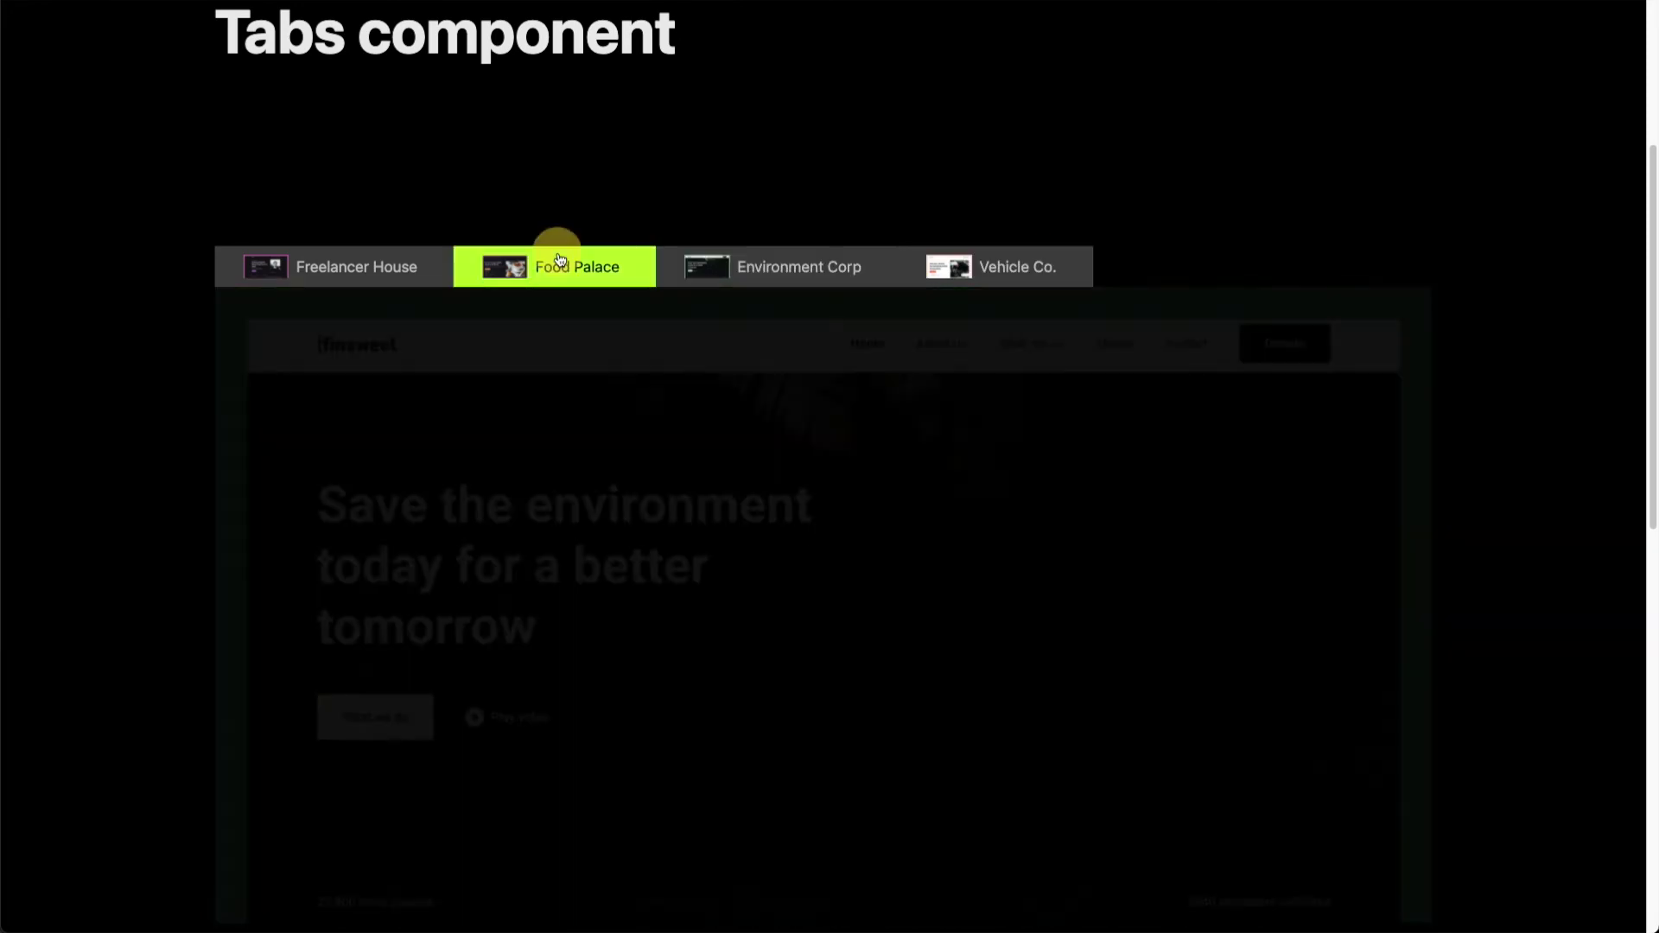
left_click(380, 266)
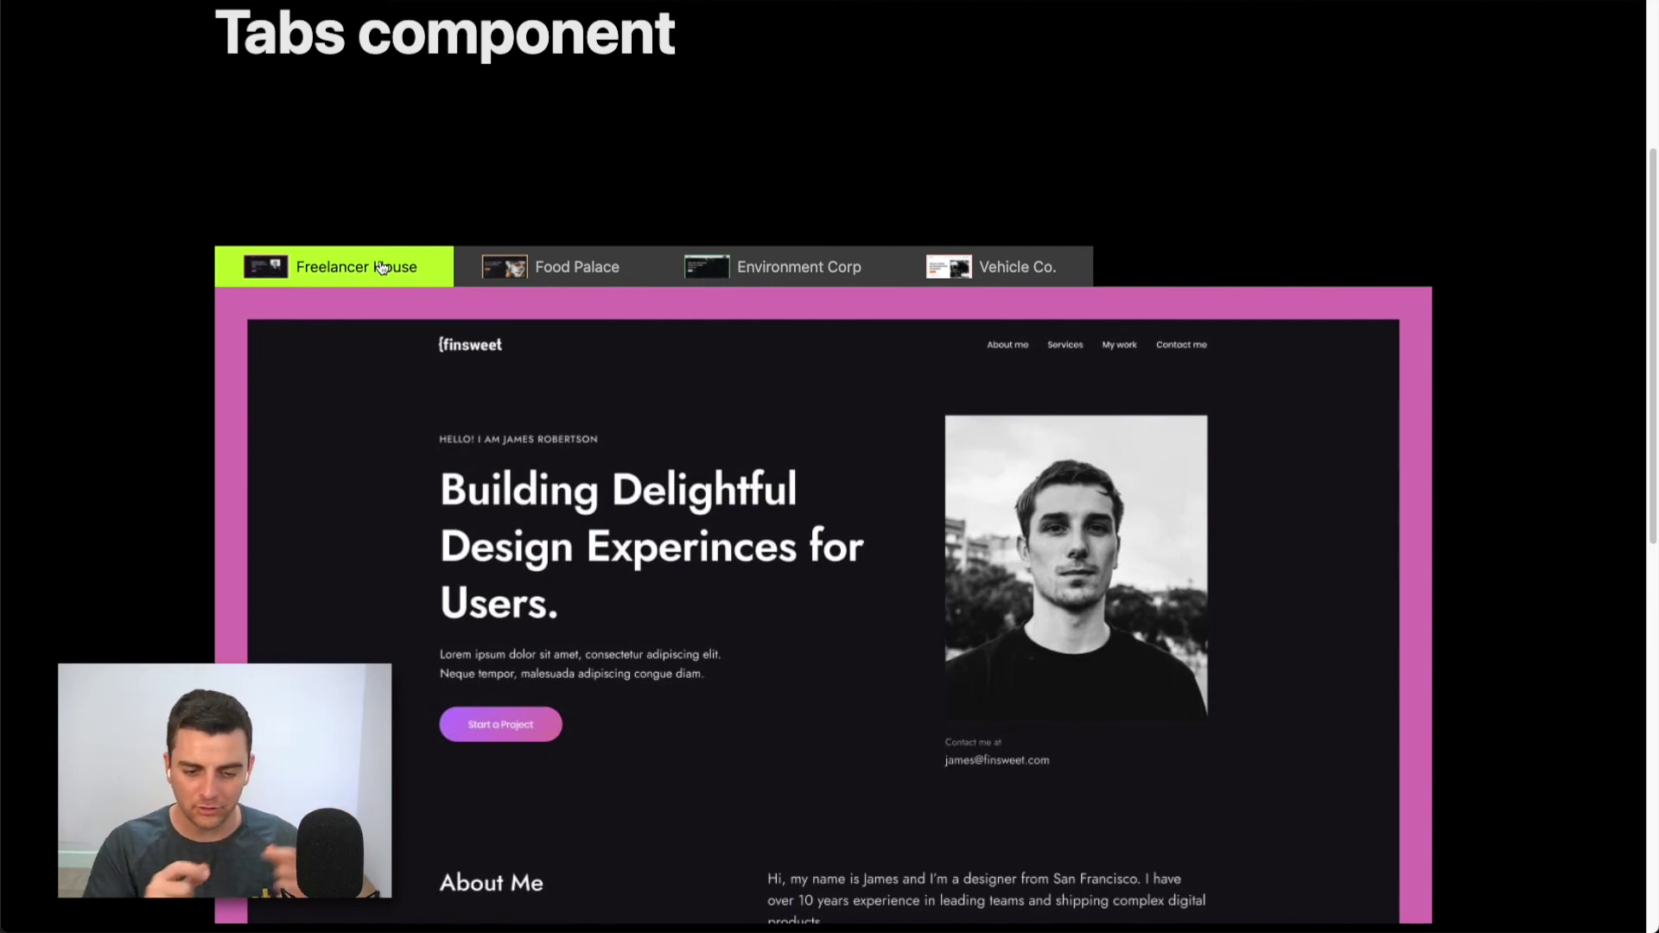
scroll(381, 267, "down", 8)
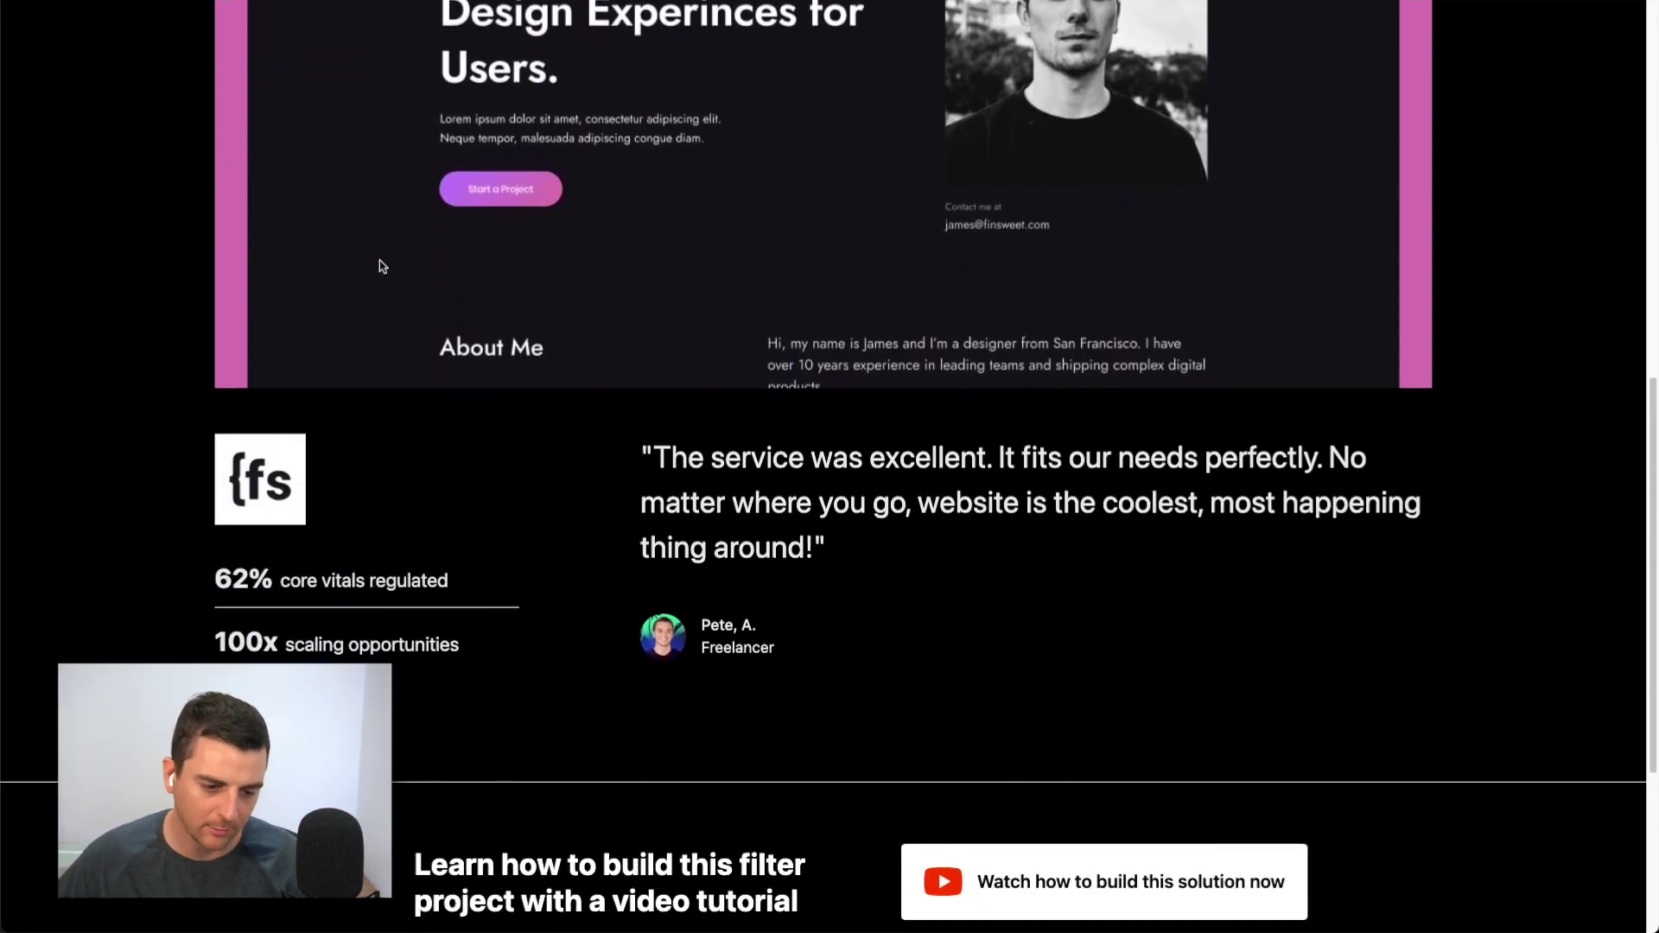